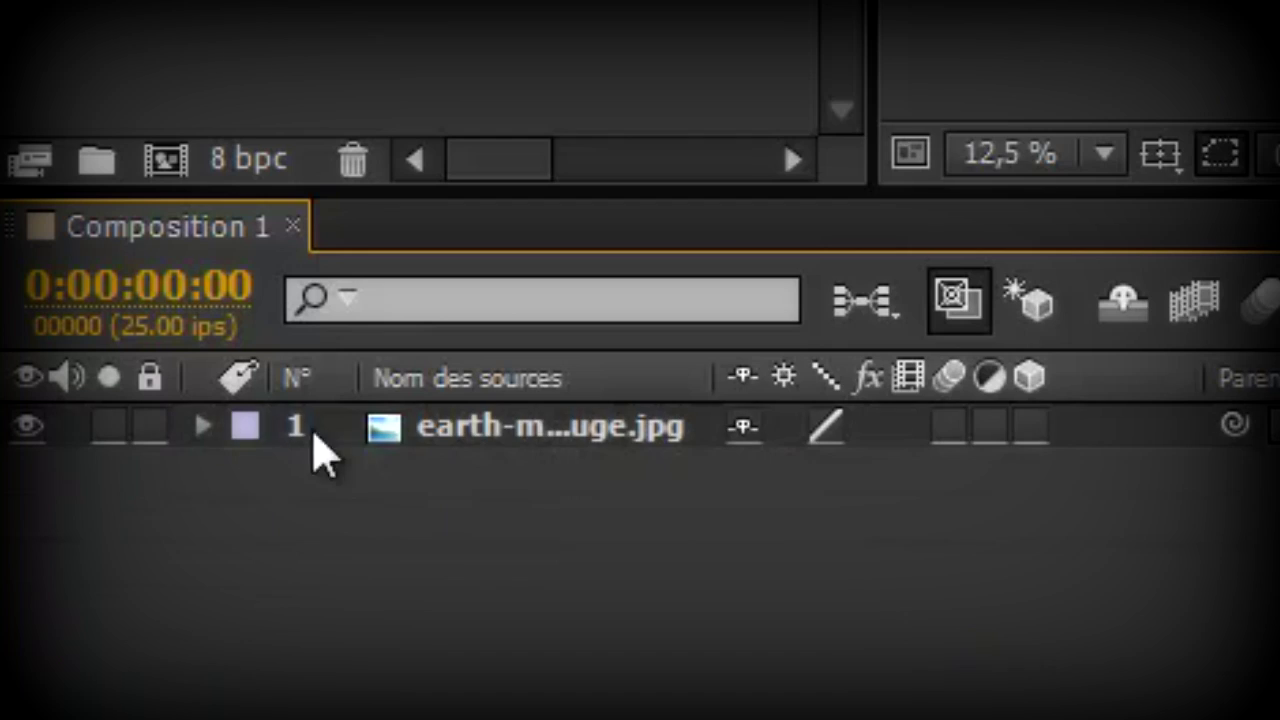
# - Precompose the earth-map-huge.jpg layer as "globe", leaving all attributes in Composition 1
pyautogui.rightClick(416, 430)
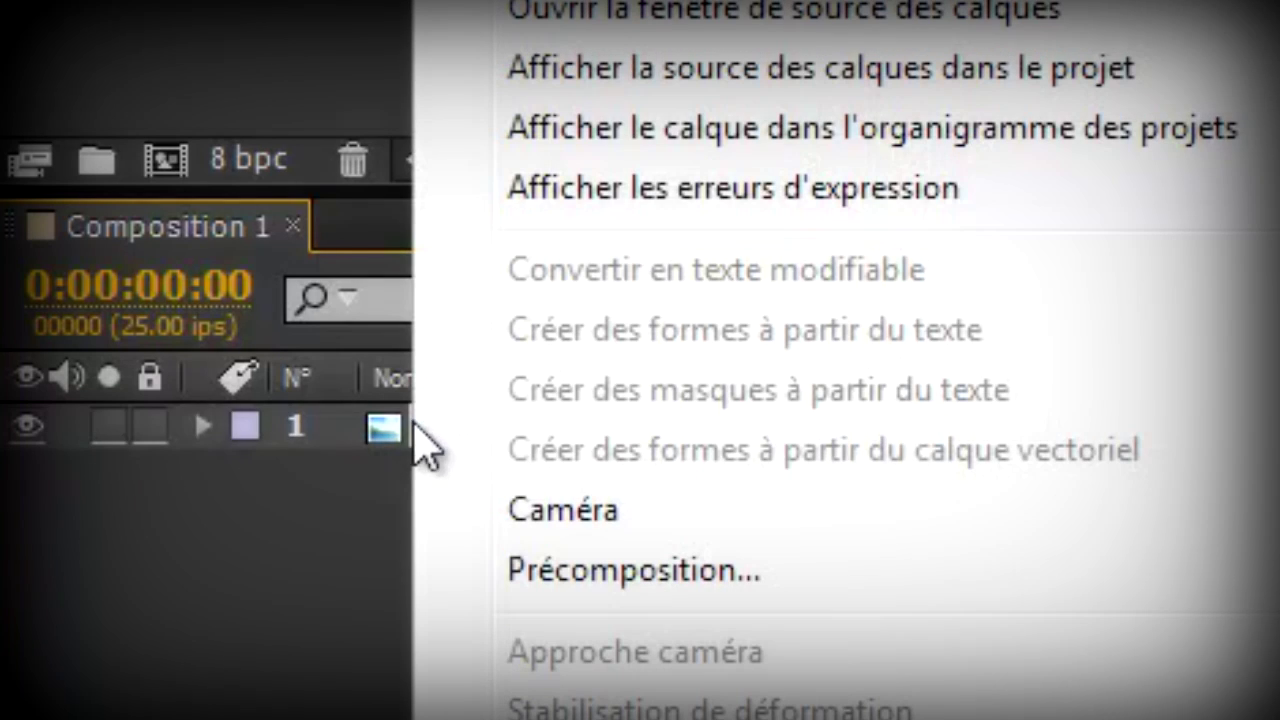
pyautogui.click(575, 572)
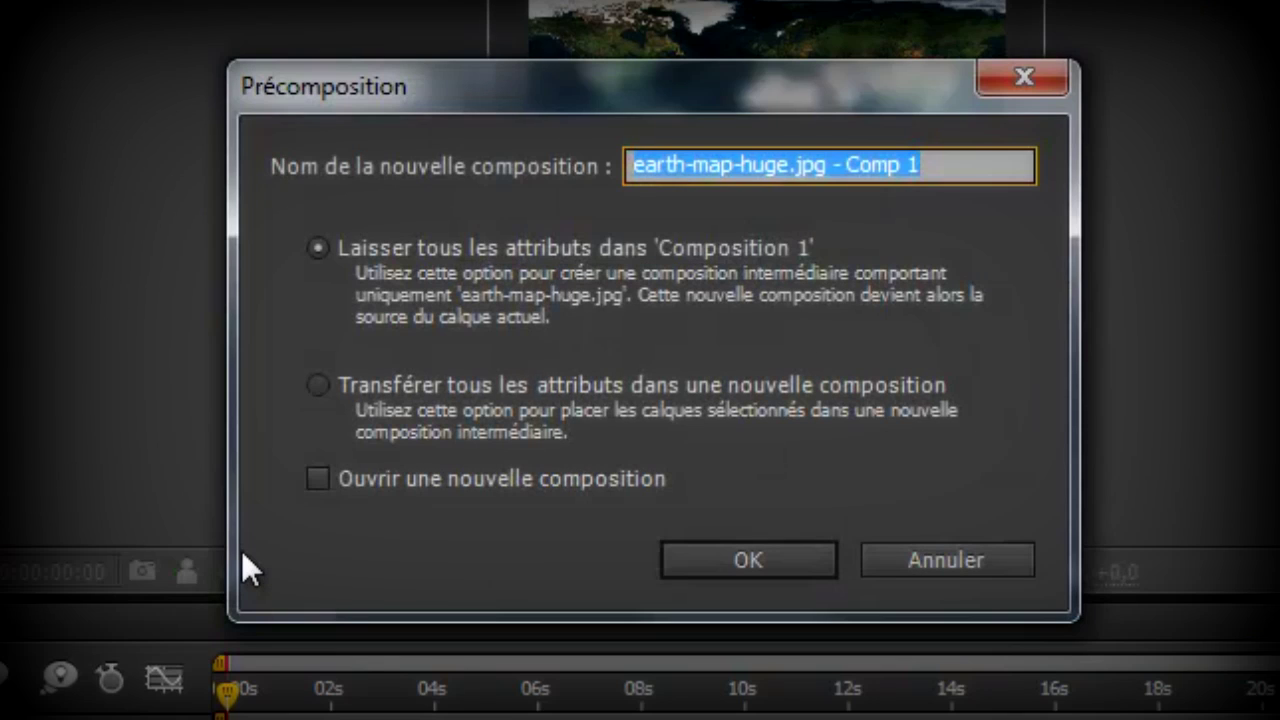
pyautogui.write('globe')
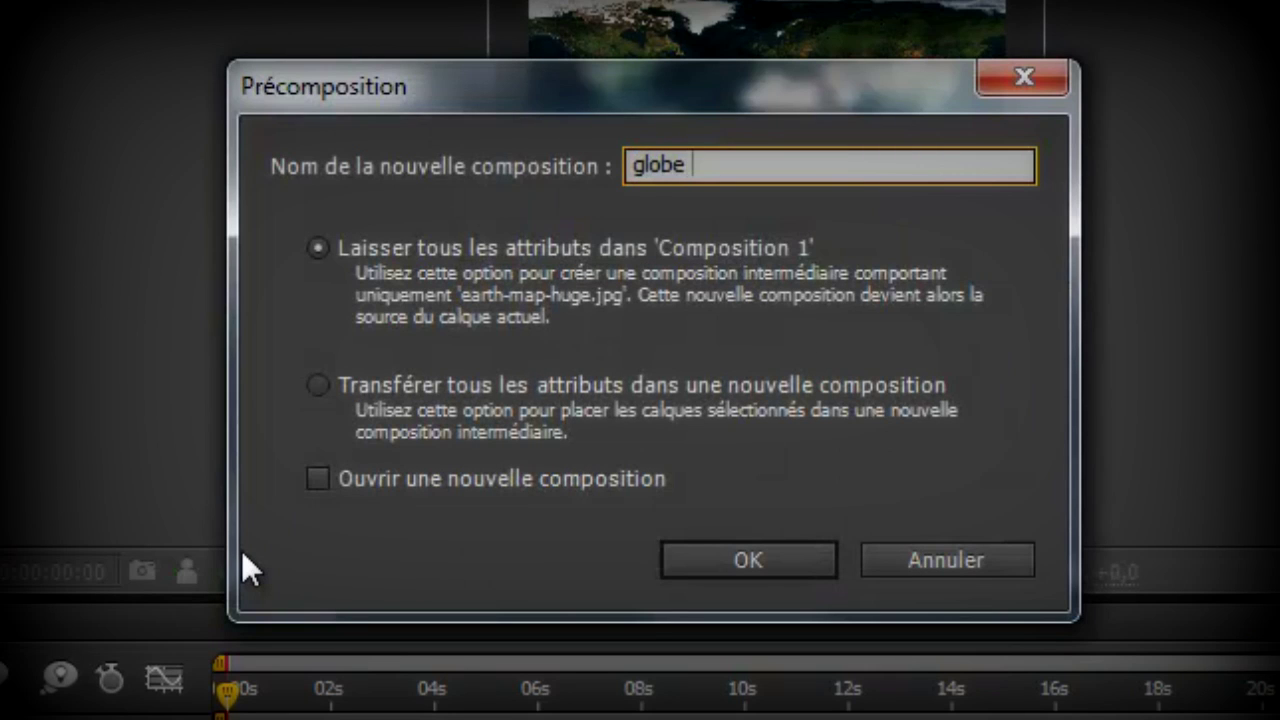
pyautogui.press('Return')
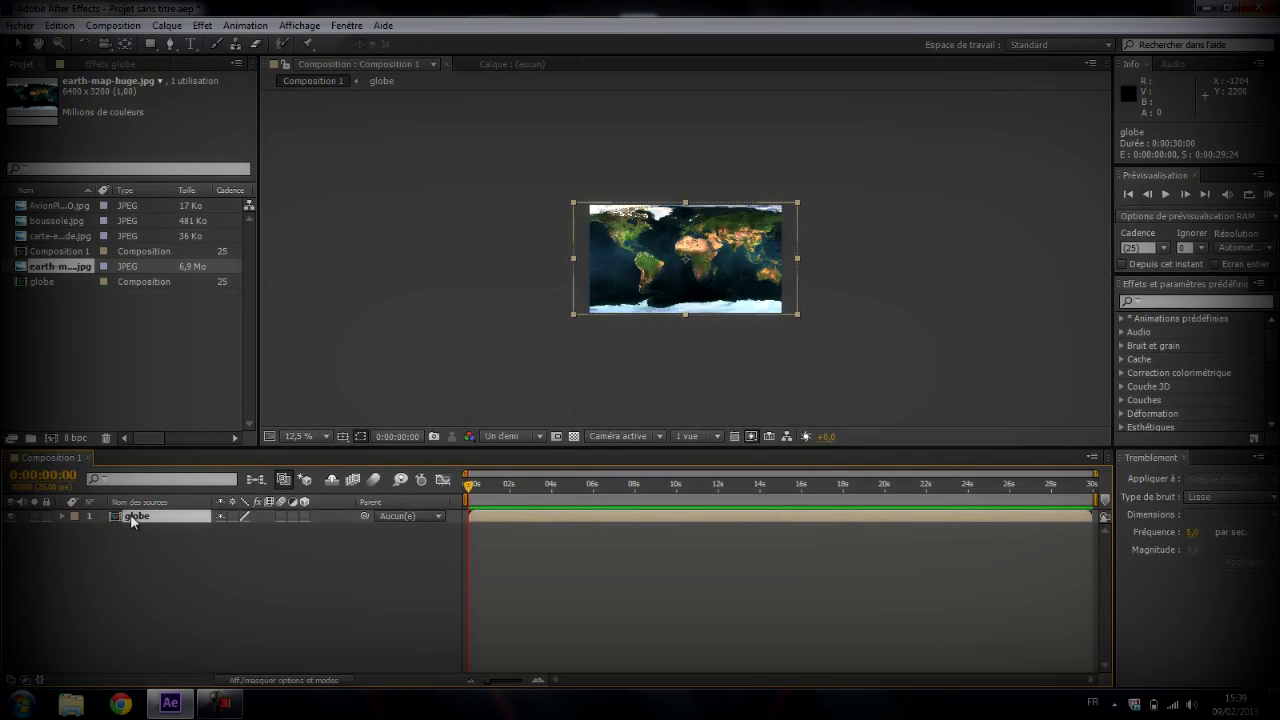
# - Open the globe composition and create a new shape layer in it
pyautogui.doubleClick(130, 514)
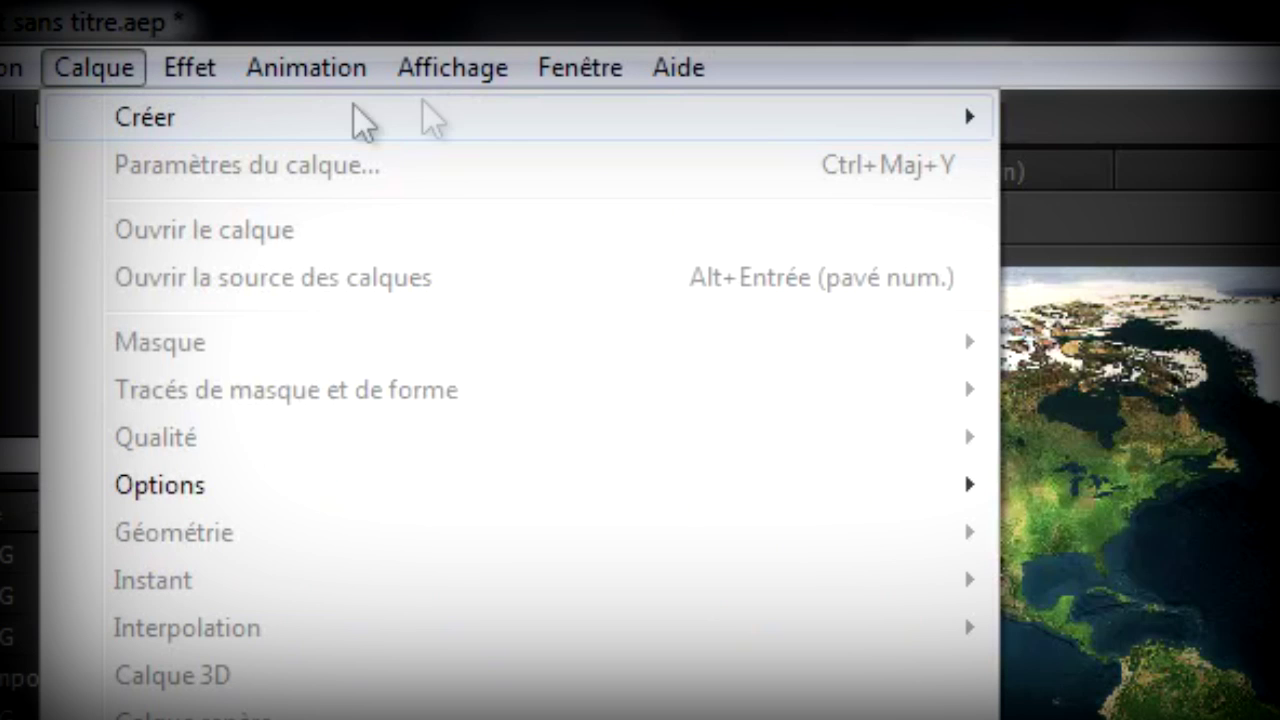
pyautogui.moveTo(963, 120)
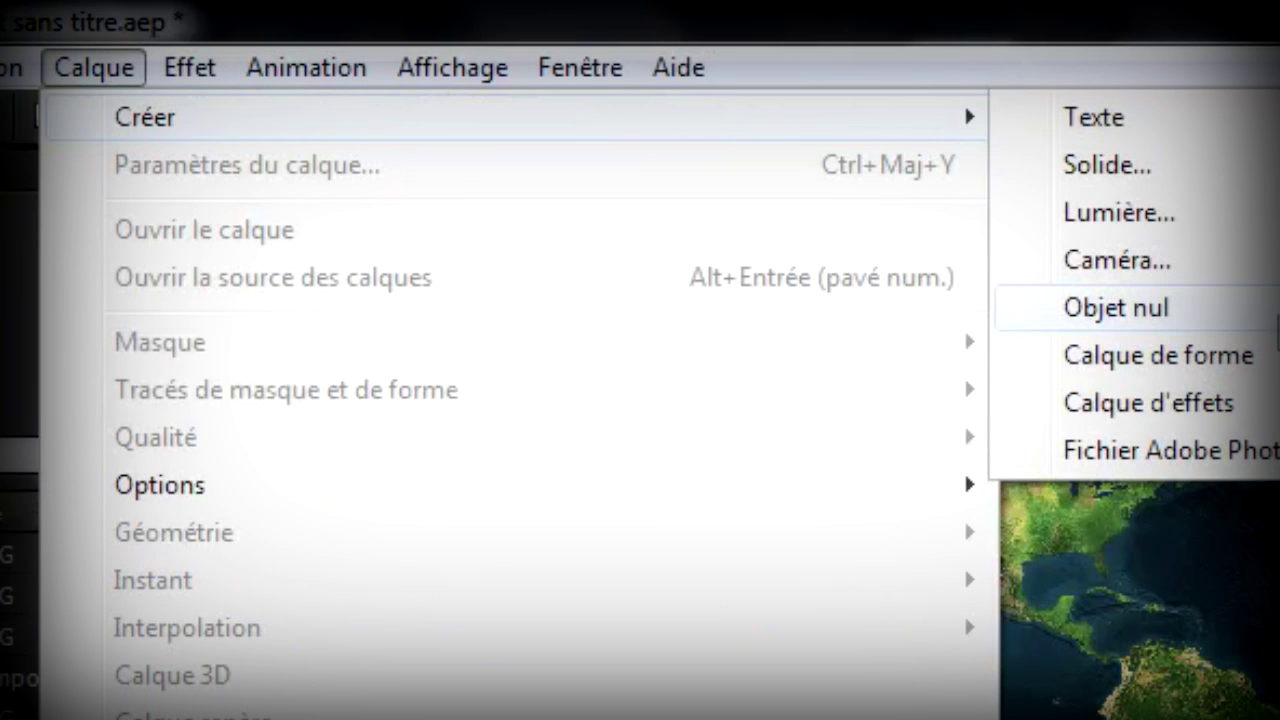
pyautogui.click(1266, 356)
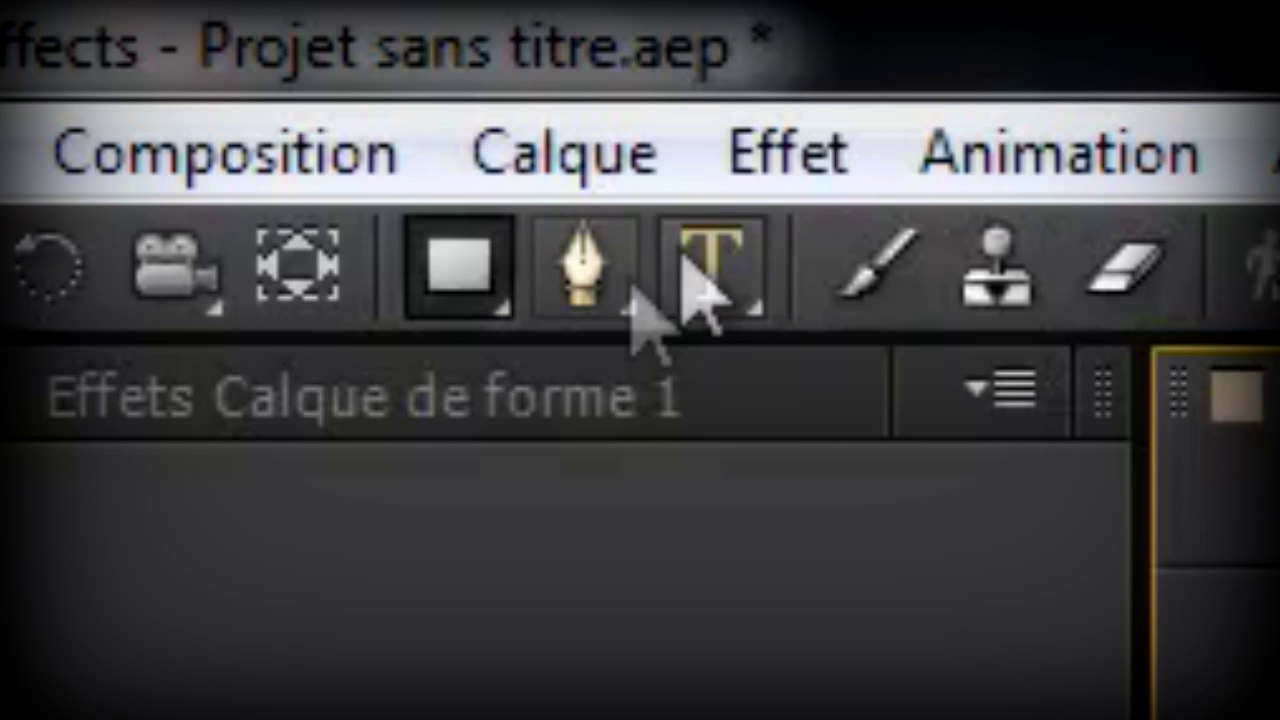
# - Draw a curved RotoBezier path with the Pen tool from France across the Atlantic to the US east coast
pyautogui.click(583, 280)
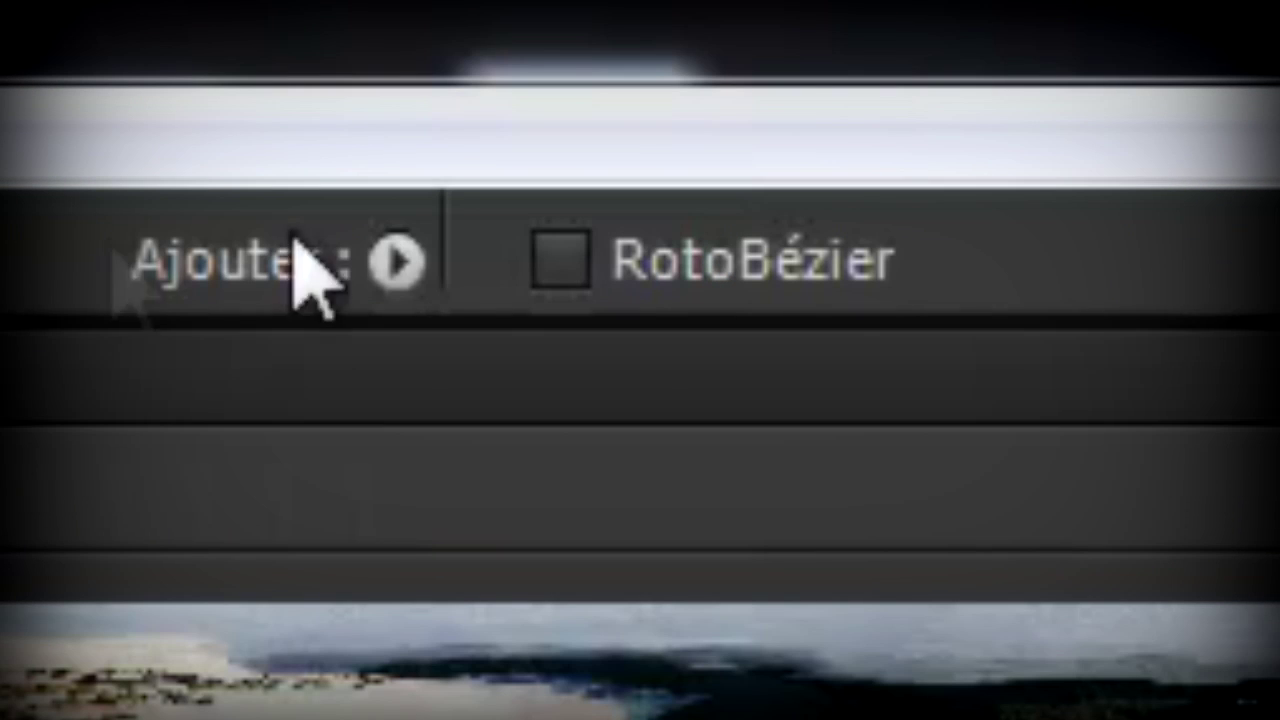
pyautogui.click(566, 258)
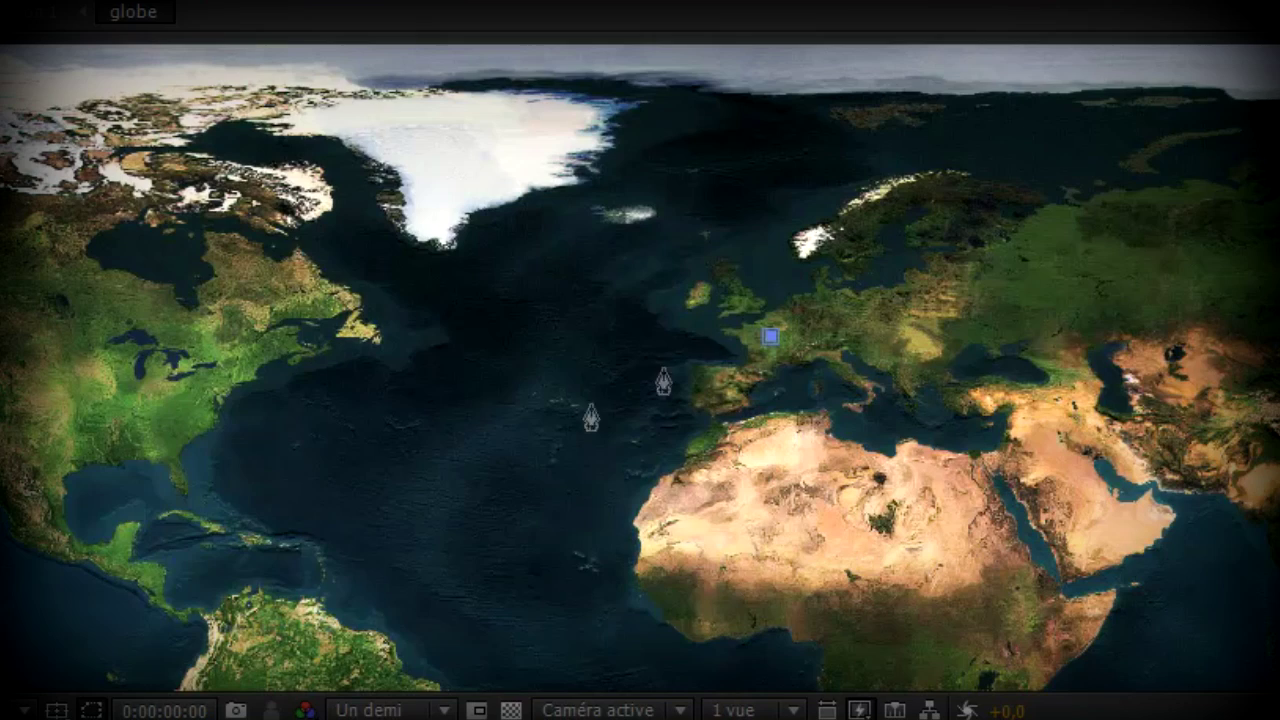
pyautogui.click(525, 345)
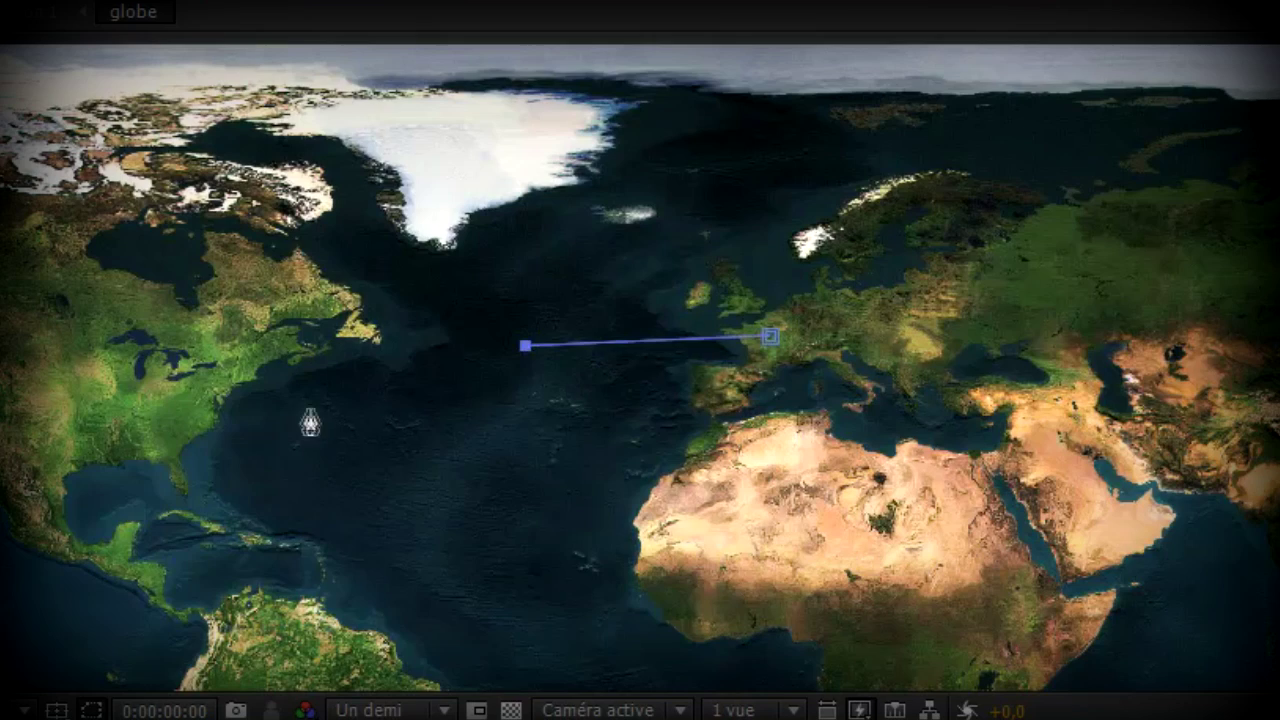
pyautogui.click(203, 406)
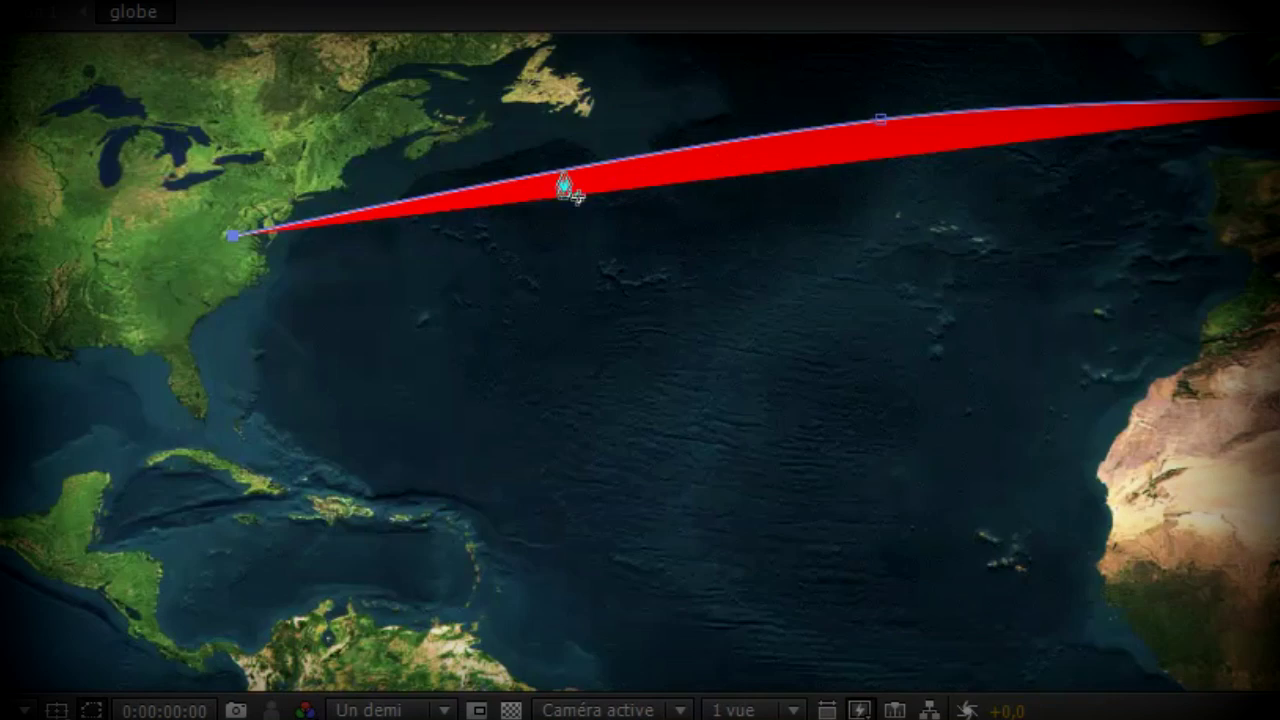
pyautogui.moveTo(566, 178); pyautogui.dragTo(551, 162)
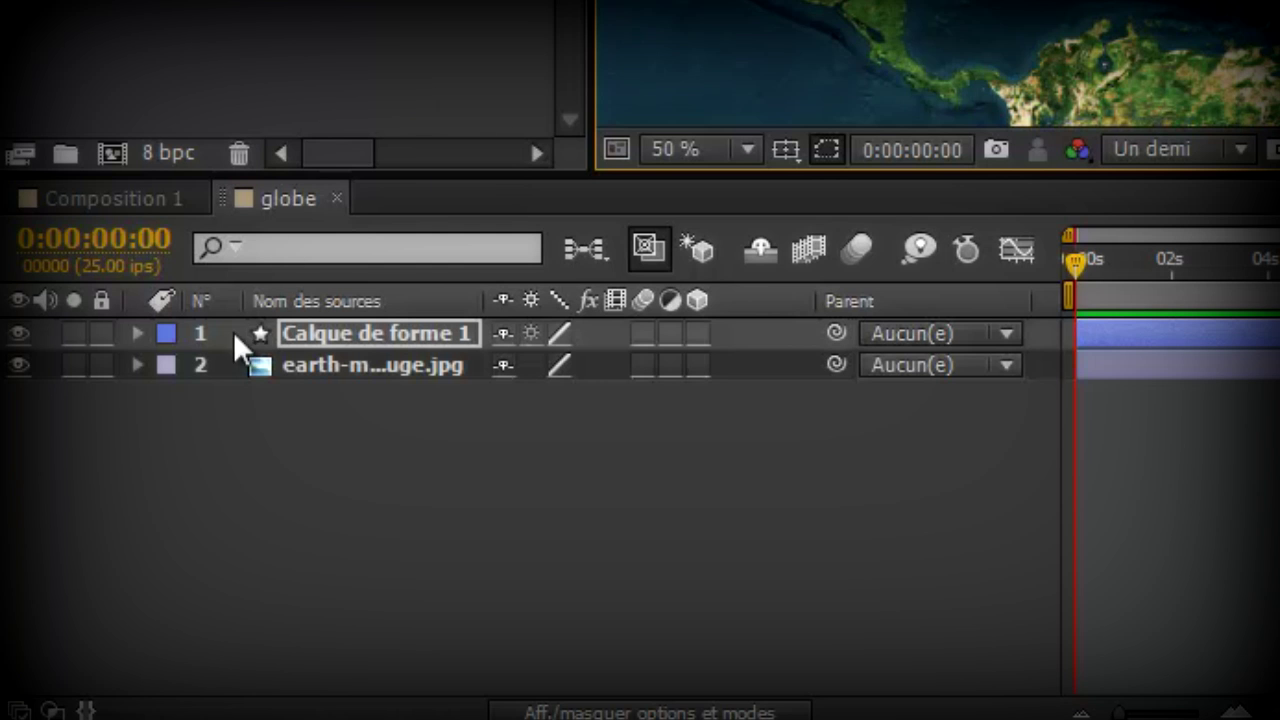
# - Set the fill opacity of the flight-path shape to 0%
pyautogui.click(326, 331)
pyautogui.click(139, 333)
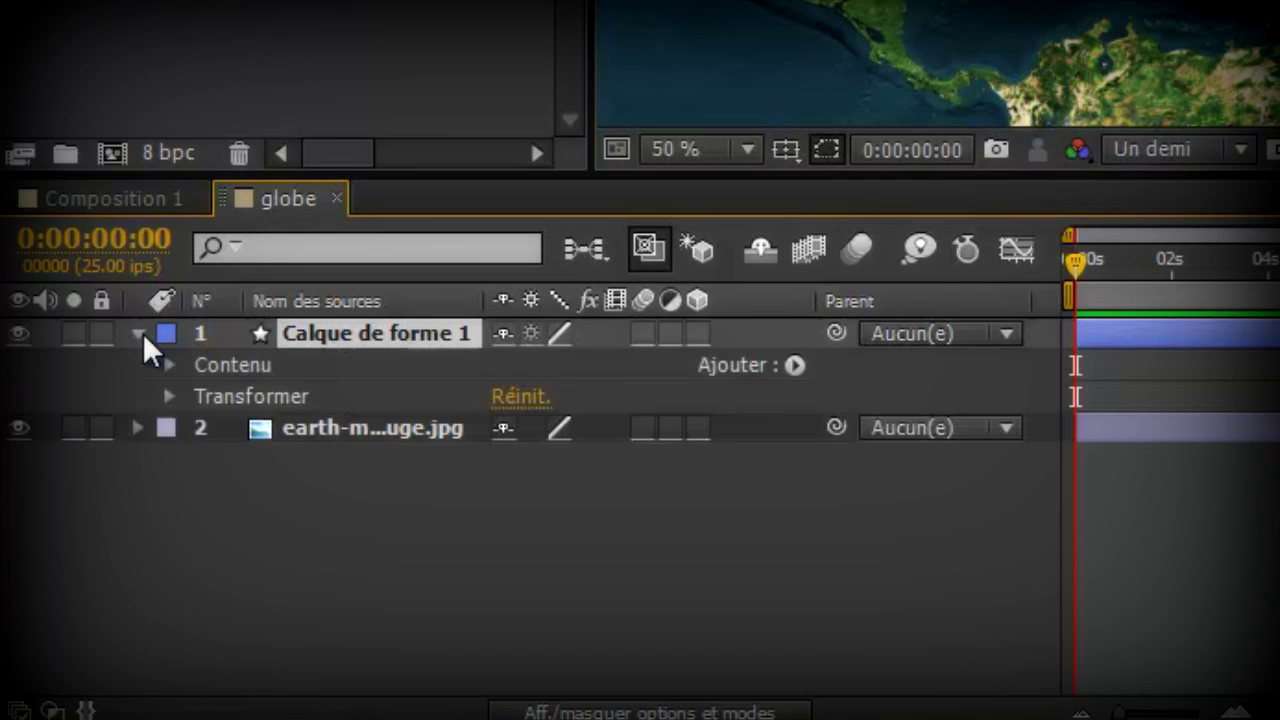
pyautogui.click(171, 367)
pyautogui.click(199, 395)
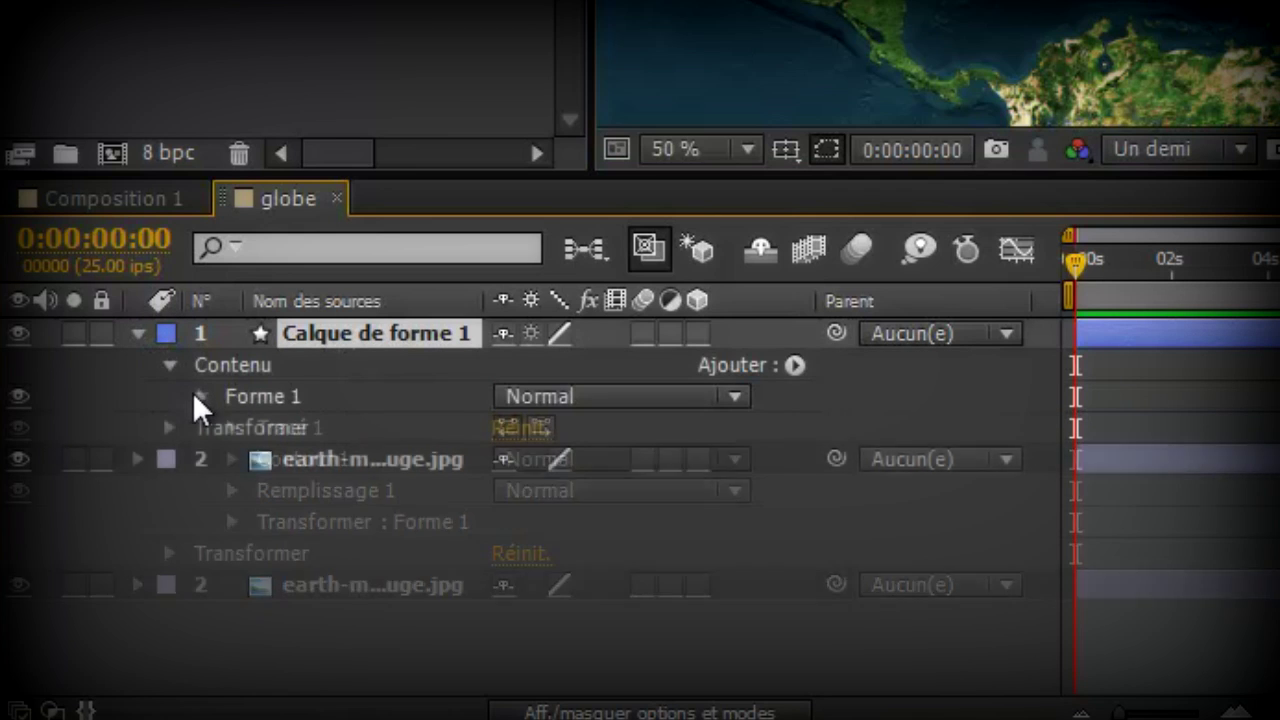
pyautogui.click(232, 490)
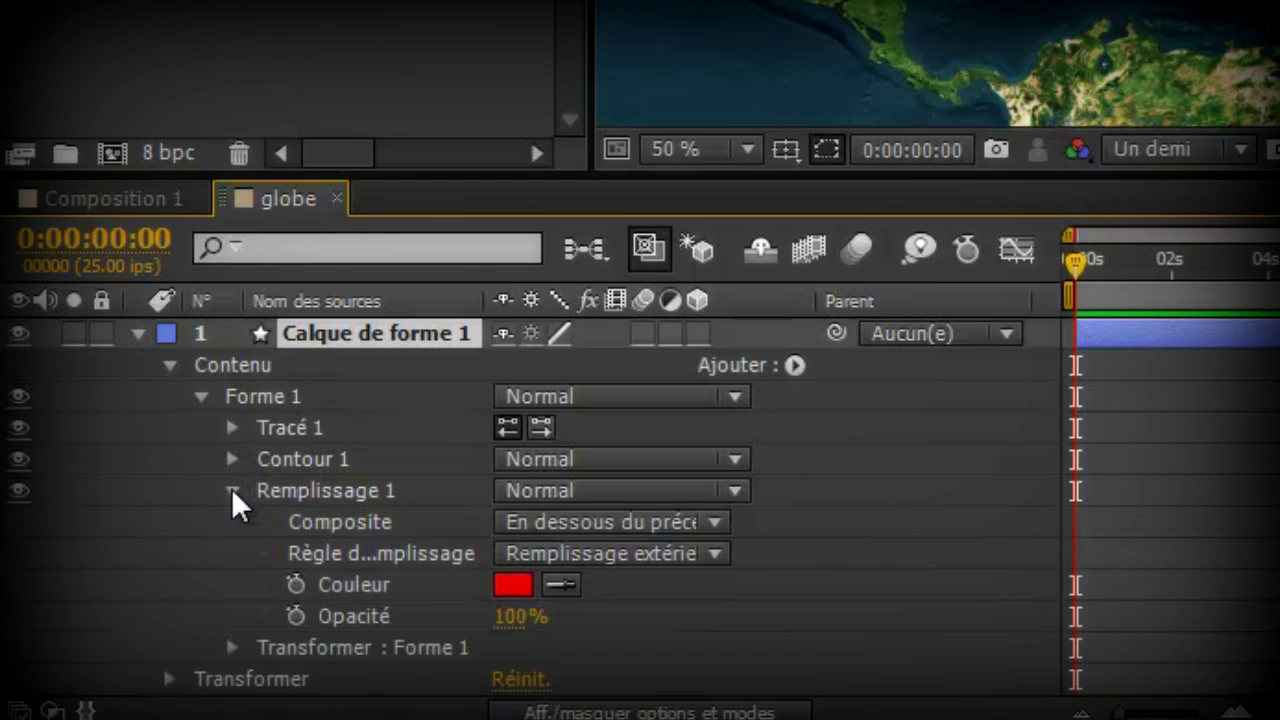
pyautogui.click(520, 617)
pyautogui.write('0')
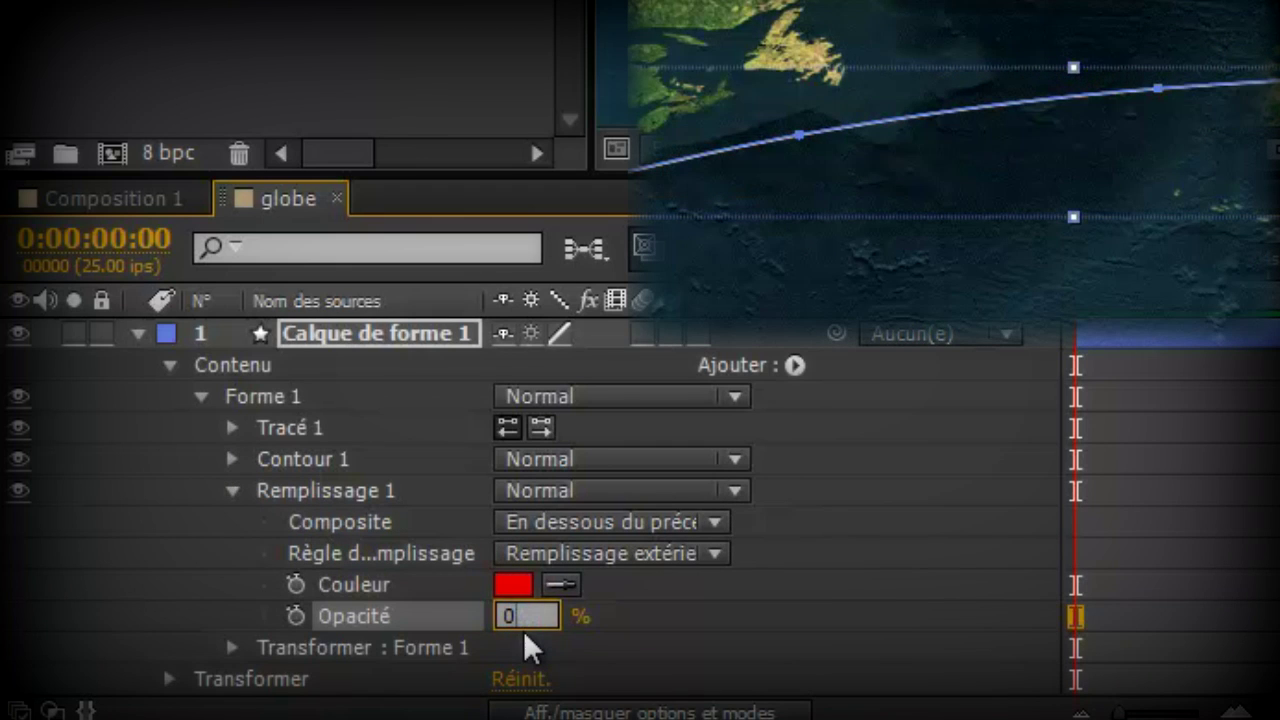
pyautogui.press('Return')
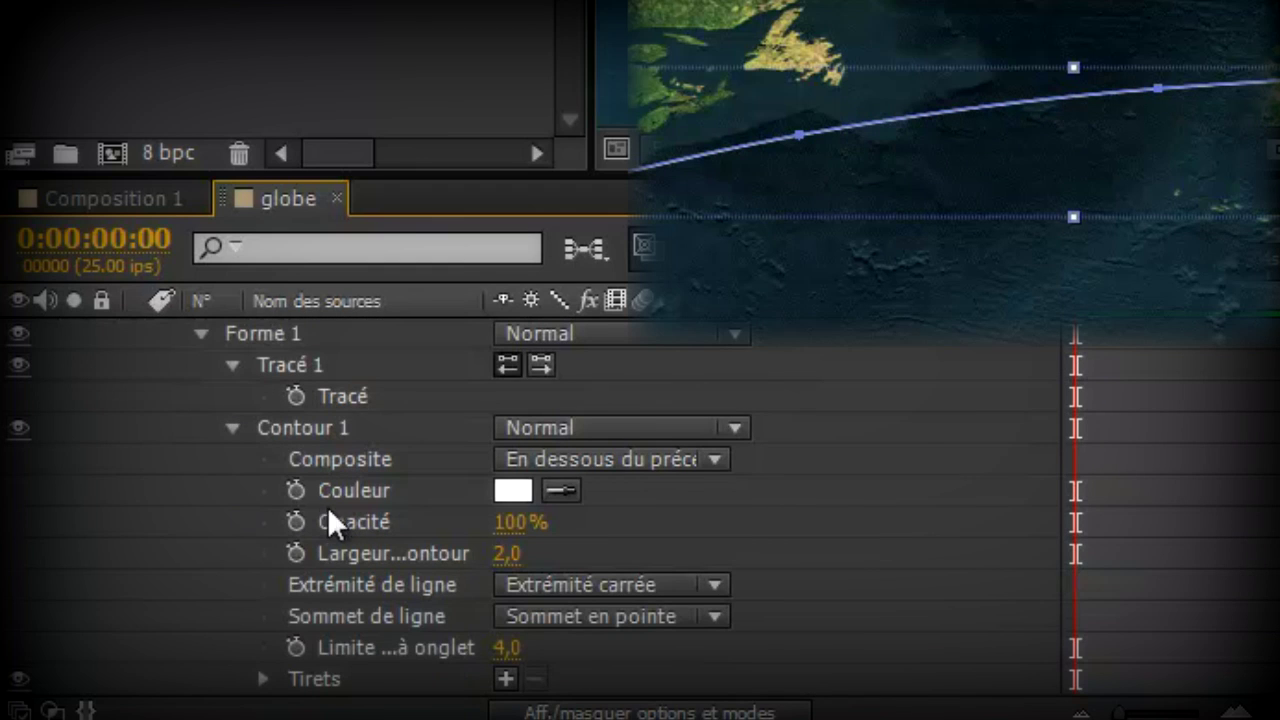
# - Set the path's stroke width to 17 and its stroke colour to yellow FFEA3A
pyautogui.moveTo(503, 551)
pyautogui.mouseDown()
pyautogui.moveTo(490, 494)
pyautogui.moveTo(490, 506)
pyautogui.mouseUp()
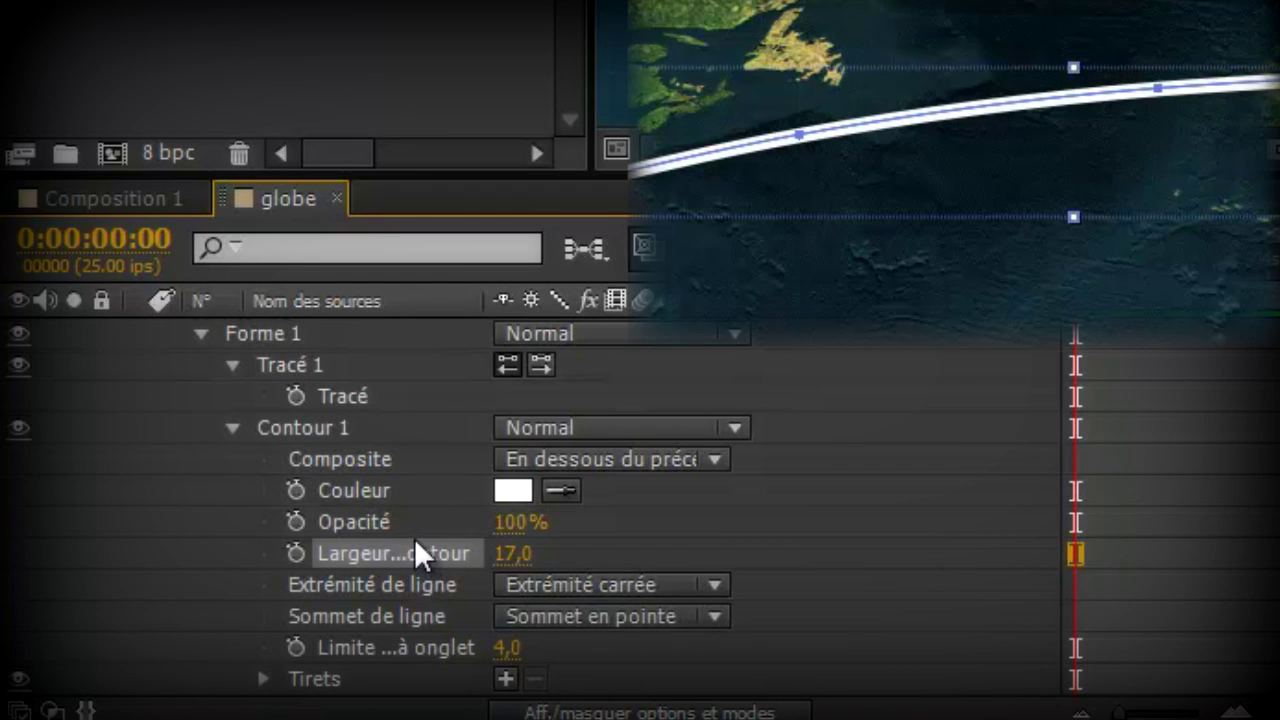
pyautogui.click(513, 490)
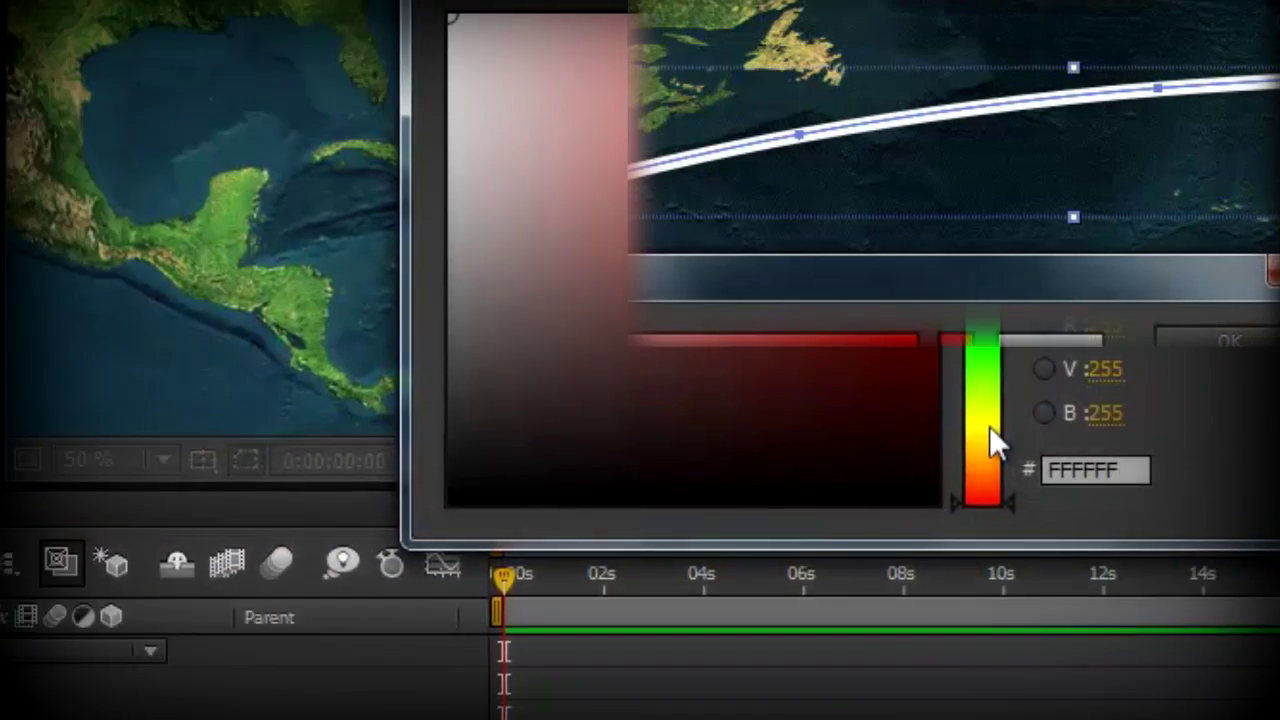
pyautogui.click(985, 418)
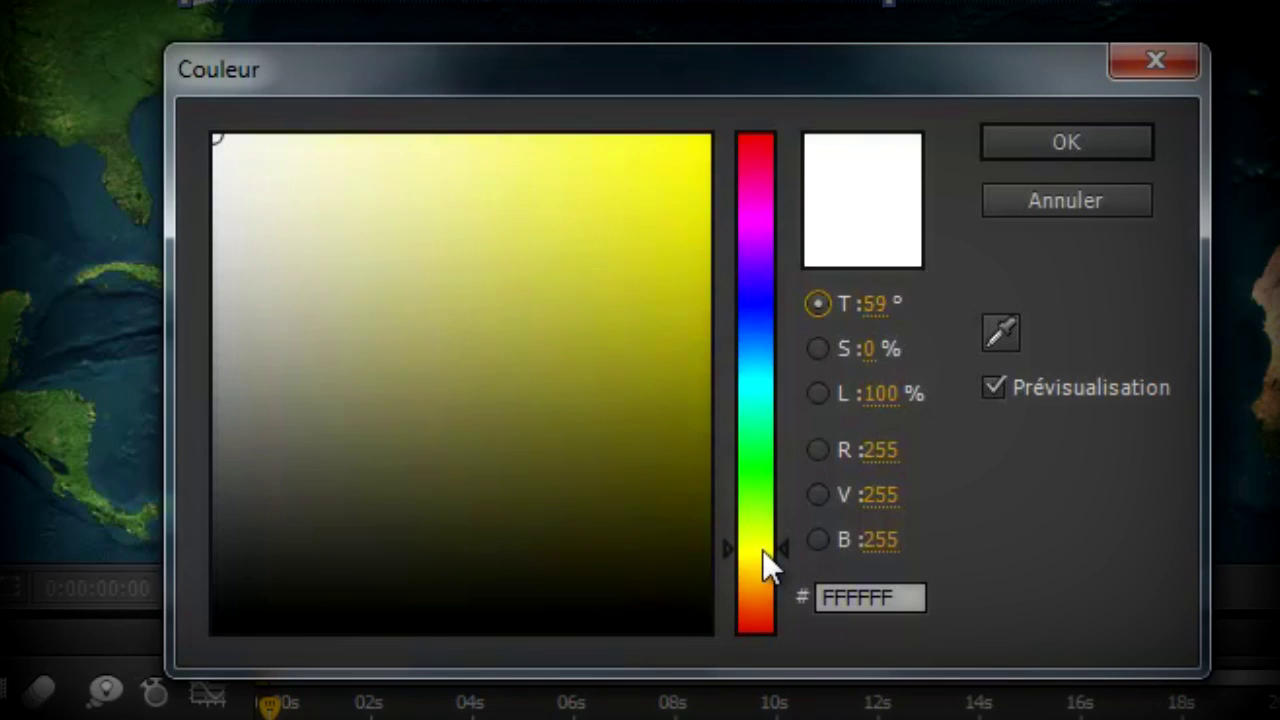
pyautogui.moveTo(762, 549); pyautogui.dragTo(764, 556)
pyautogui.moveTo(645, 265)
pyautogui.mouseDown()
pyautogui.moveTo(623, 131)
pyautogui.moveTo(597, 90)
pyautogui.mouseUp()
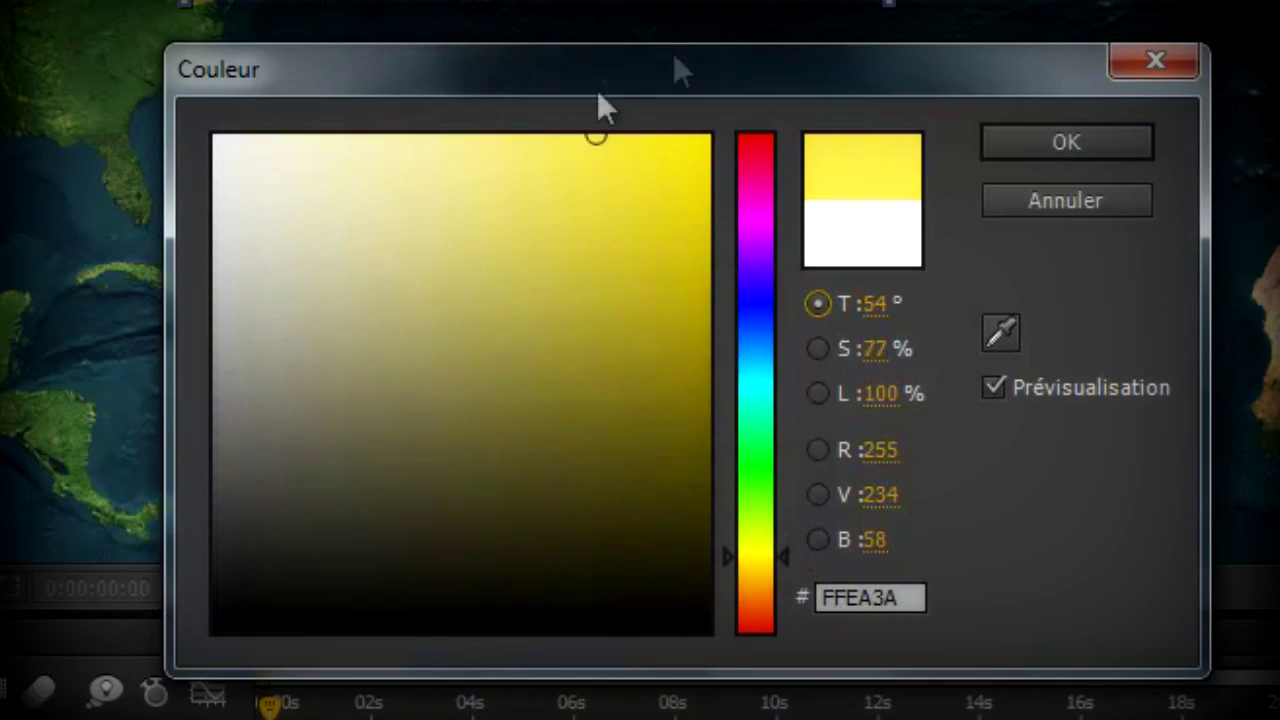
pyautogui.click(1033, 145)
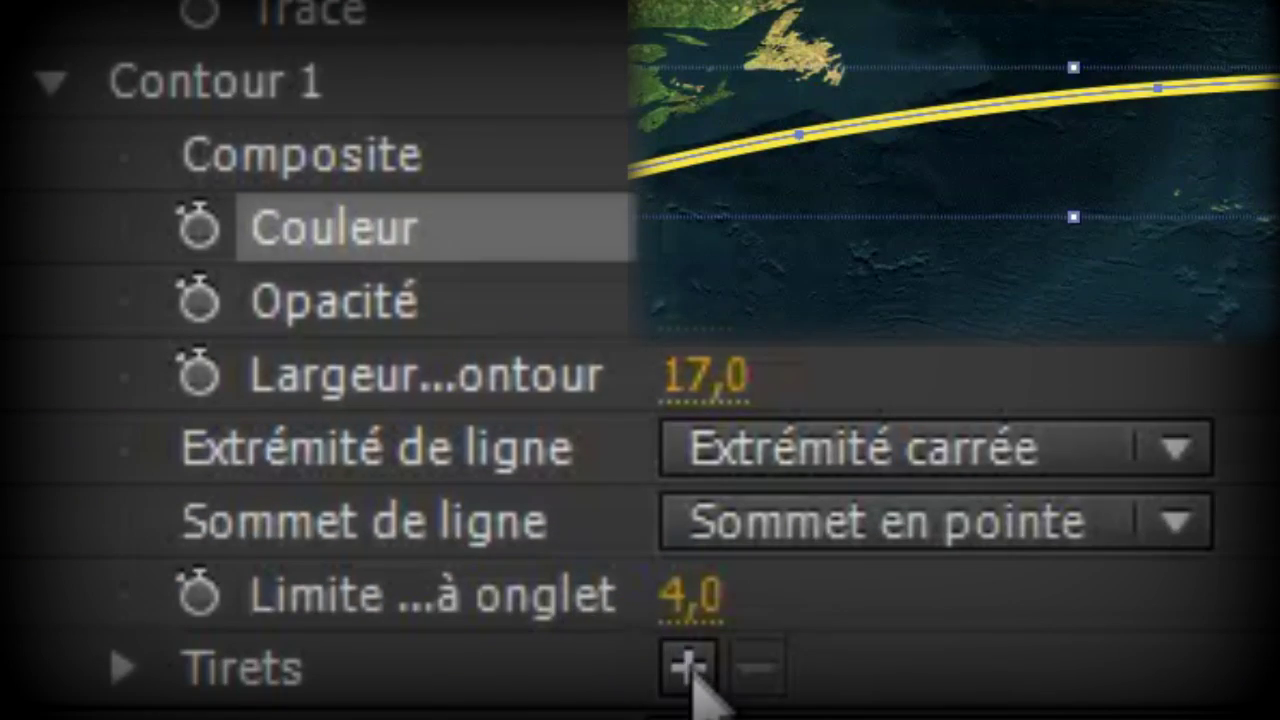
# - Add dashes to the path's stroke and set the dash length to 32
pyautogui.click(690, 666)
pyautogui.moveTo(700, 630)
pyautogui.mouseDown()
pyautogui.moveTo(670, 515)
pyautogui.moveTo(674, 386)
pyautogui.moveTo(688, 381)
pyautogui.mouseUp()
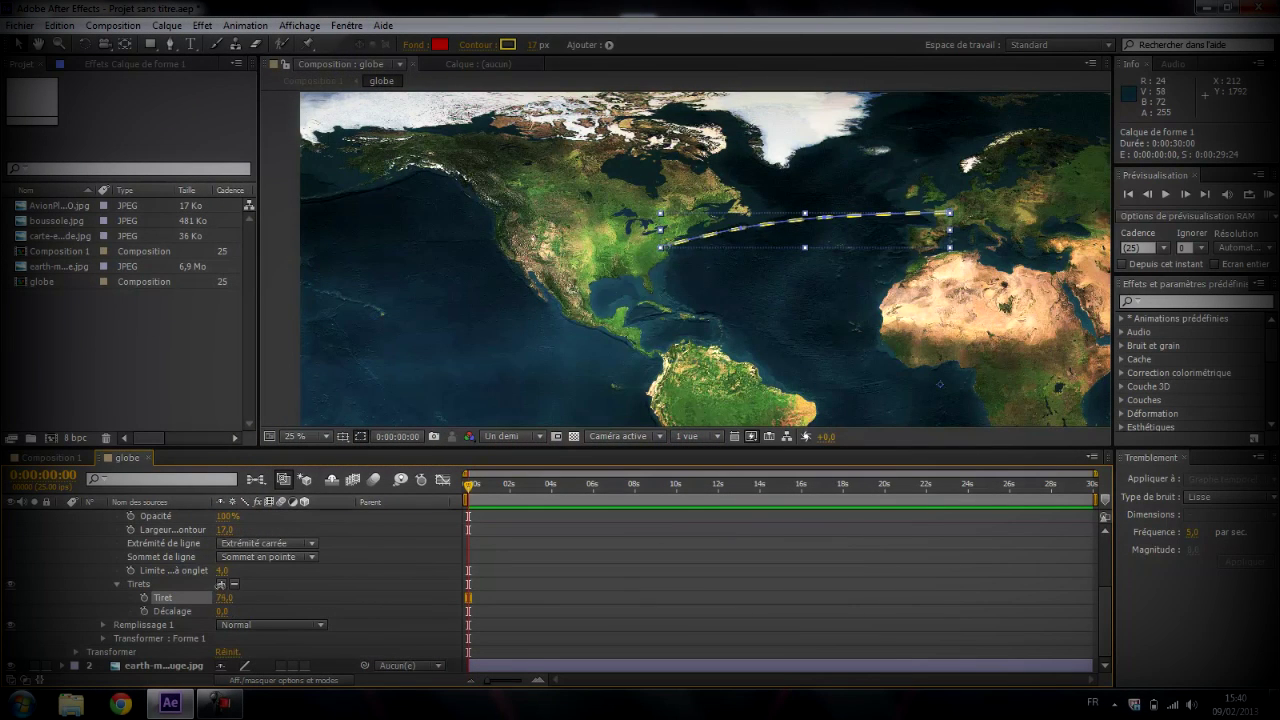
pyautogui.moveTo(221, 583); pyautogui.dragTo(205, 610)
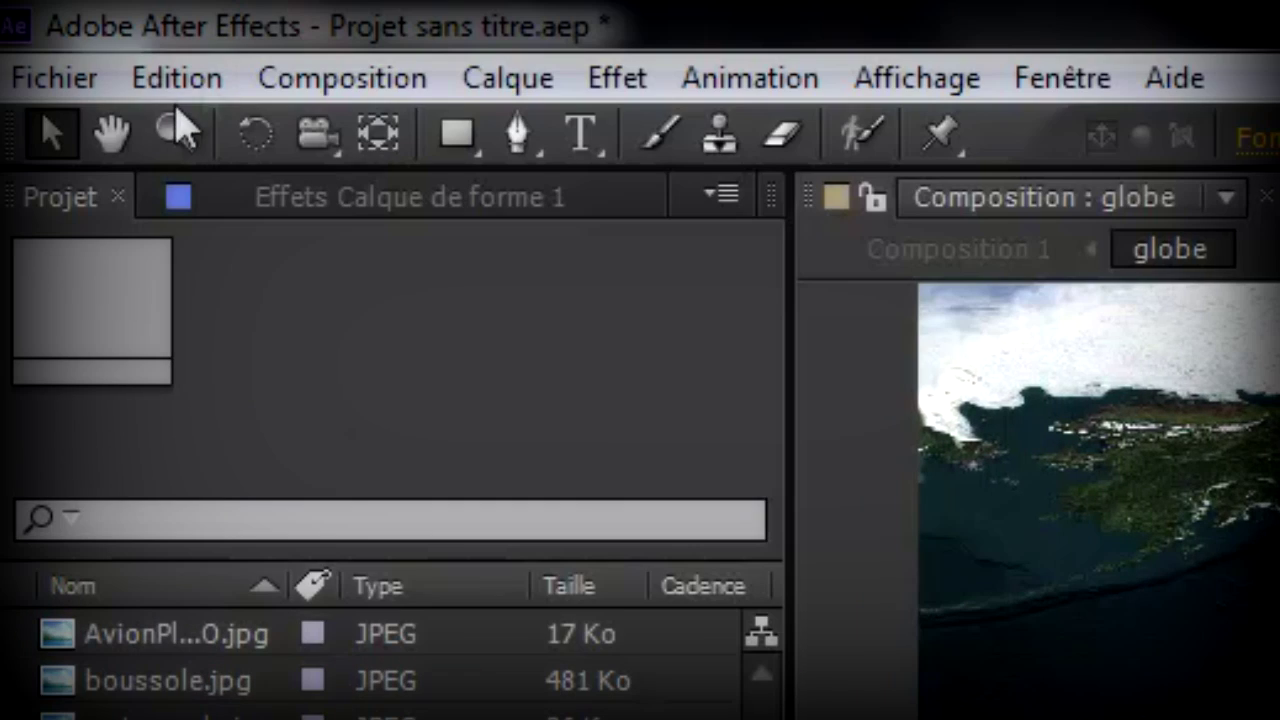
# - Copy and paste the shape layer to make a second copy of the dashed path
pyautogui.click(176, 78)
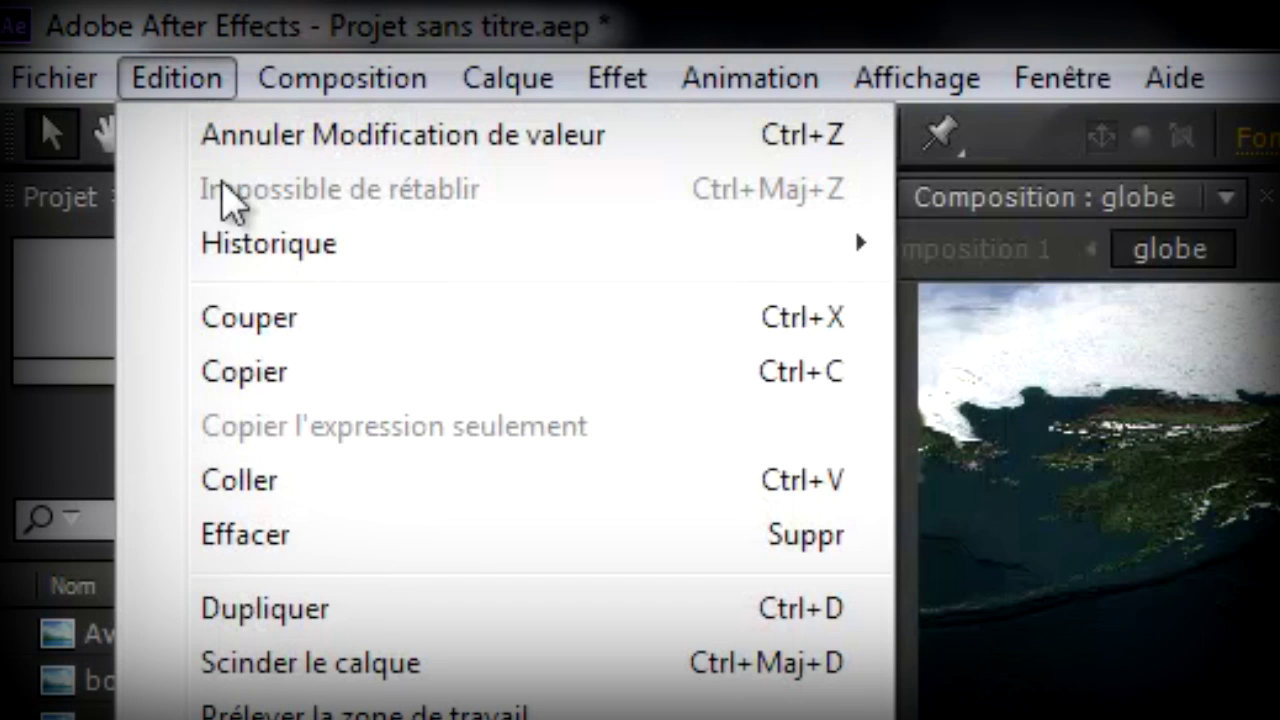
pyautogui.click(280, 360)
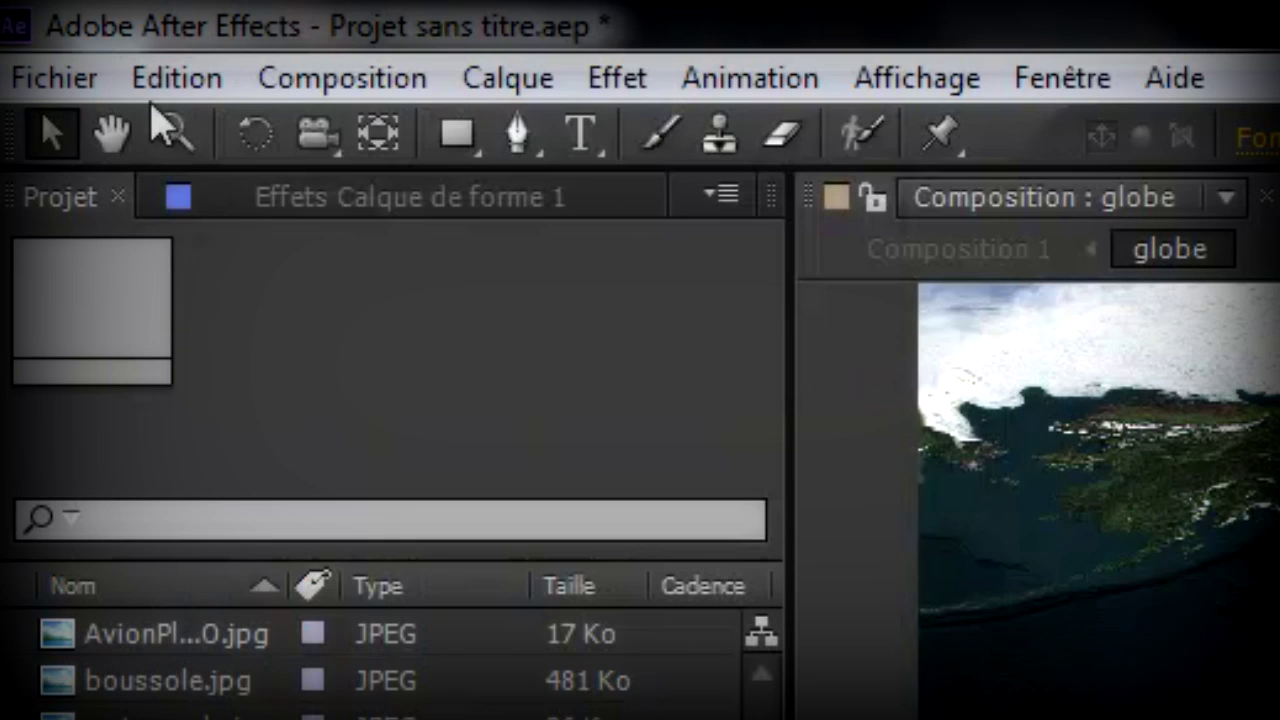
pyautogui.click(165, 90)
pyautogui.click(277, 480)
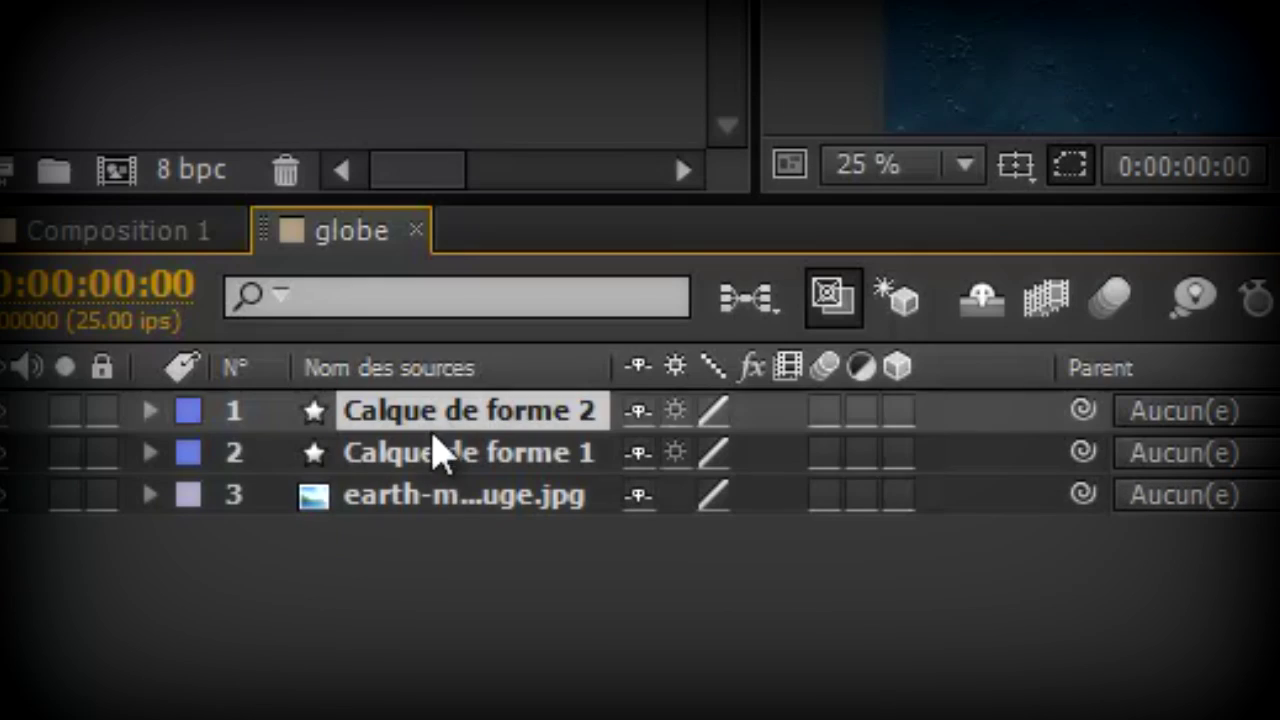
# - Rename the lower shape layer, Calque de forme 1, as "ombre"
pyautogui.click(435, 460)
pyautogui.press('Return')
pyautogui.write('ombre')
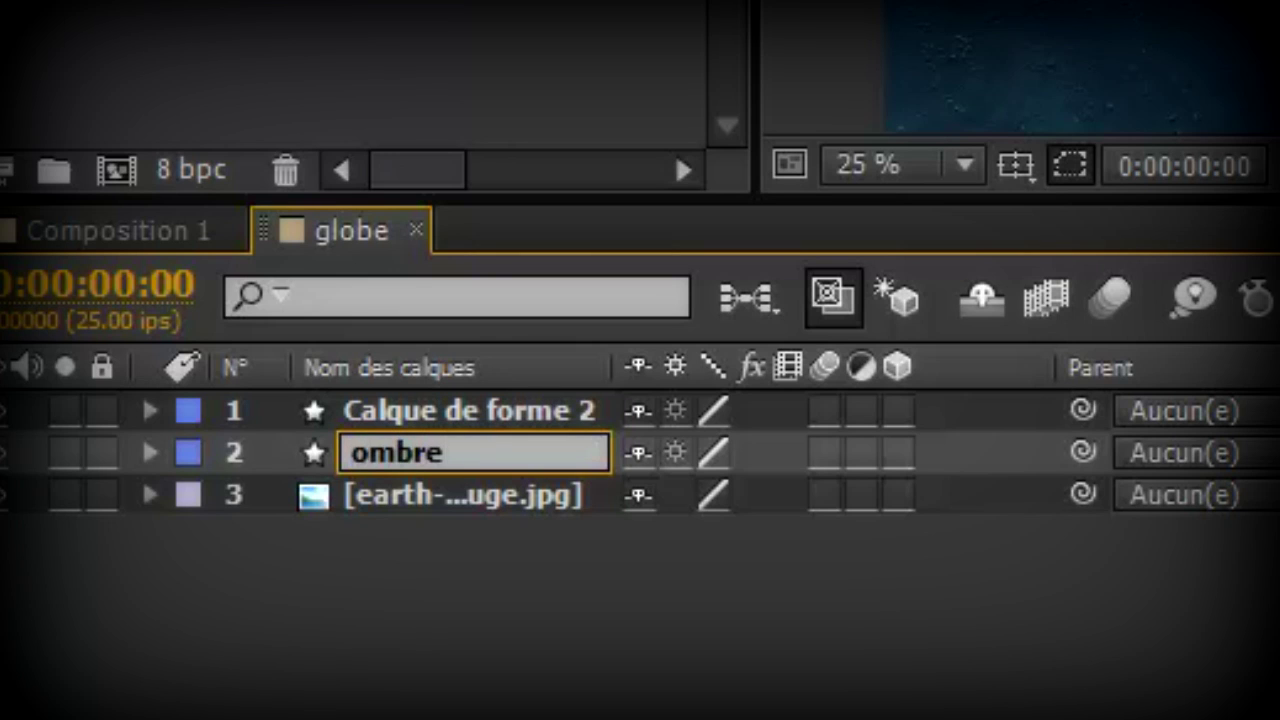
pyautogui.press('Return')
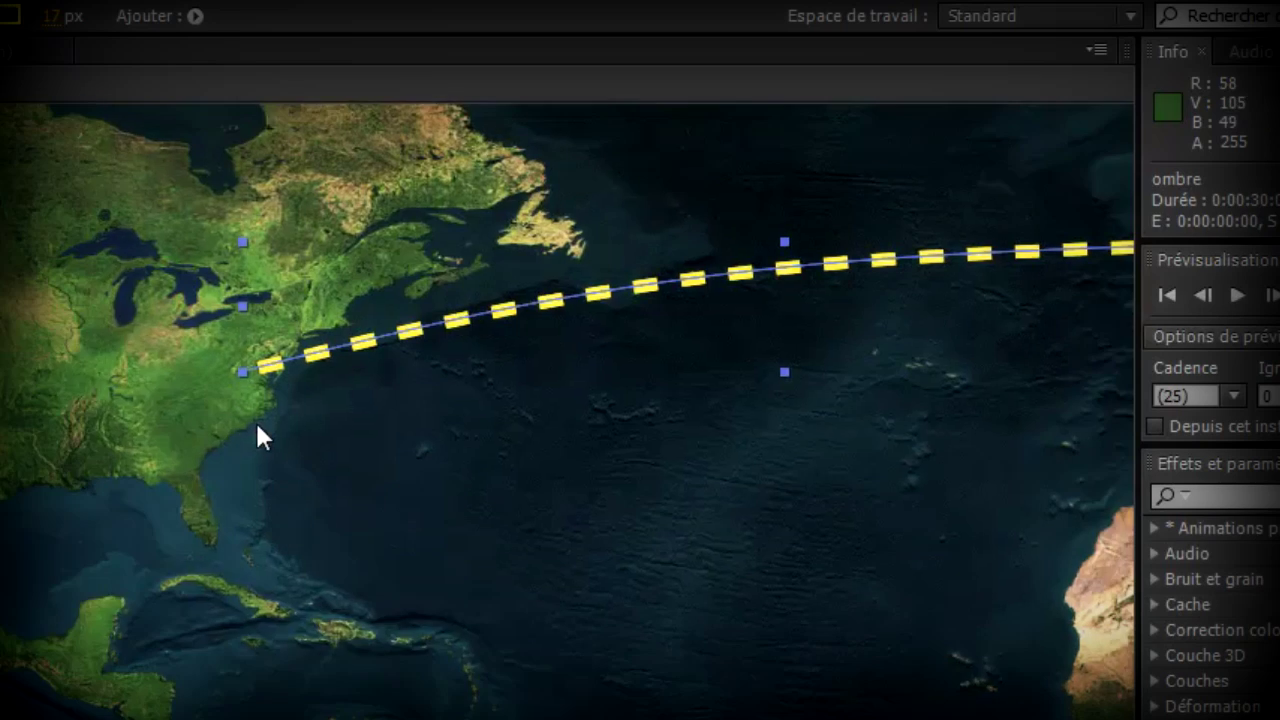
# - Offset the ombre layer slightly down and right of the yellow dashes and set its stroke colour to black
pyautogui.scroll(1, 300, 425)
pyautogui.moveTo(516, 283)
pyautogui.mouseDown()
pyautogui.moveTo(540, 300)
pyautogui.moveTo(522, 292)
pyautogui.mouseUp()
pyautogui.click(121, 280)
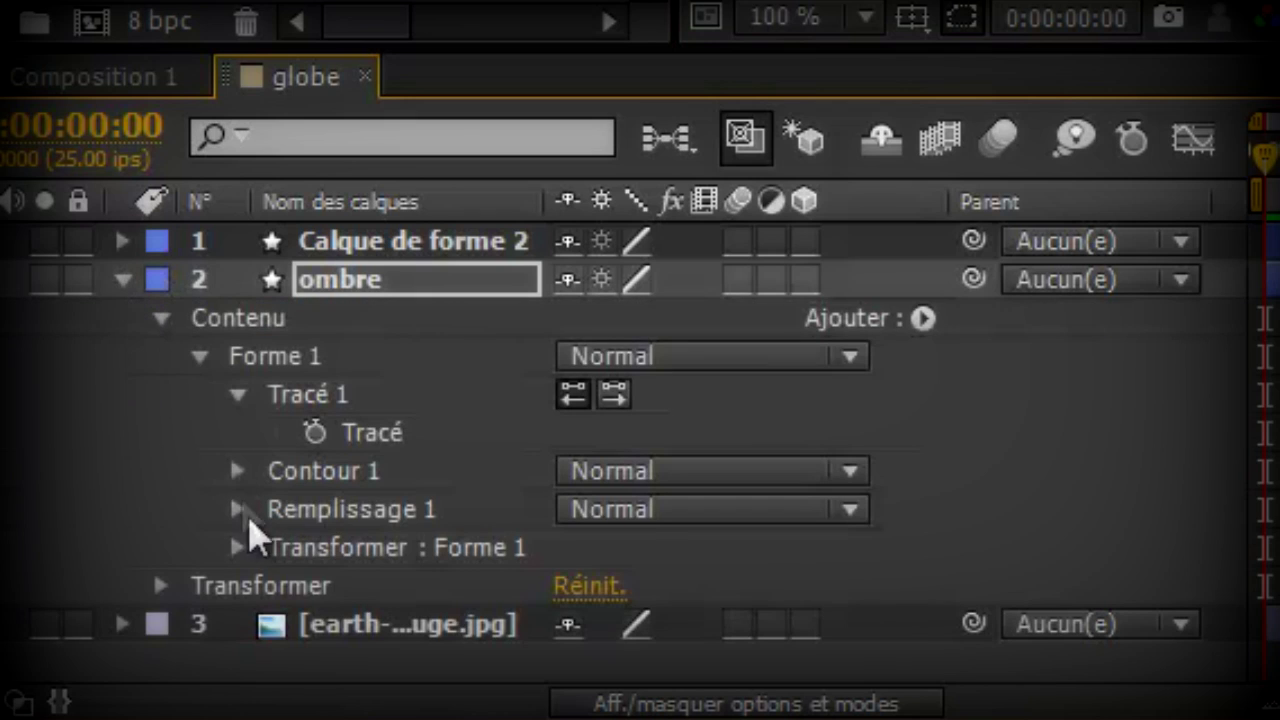
pyautogui.click(238, 474)
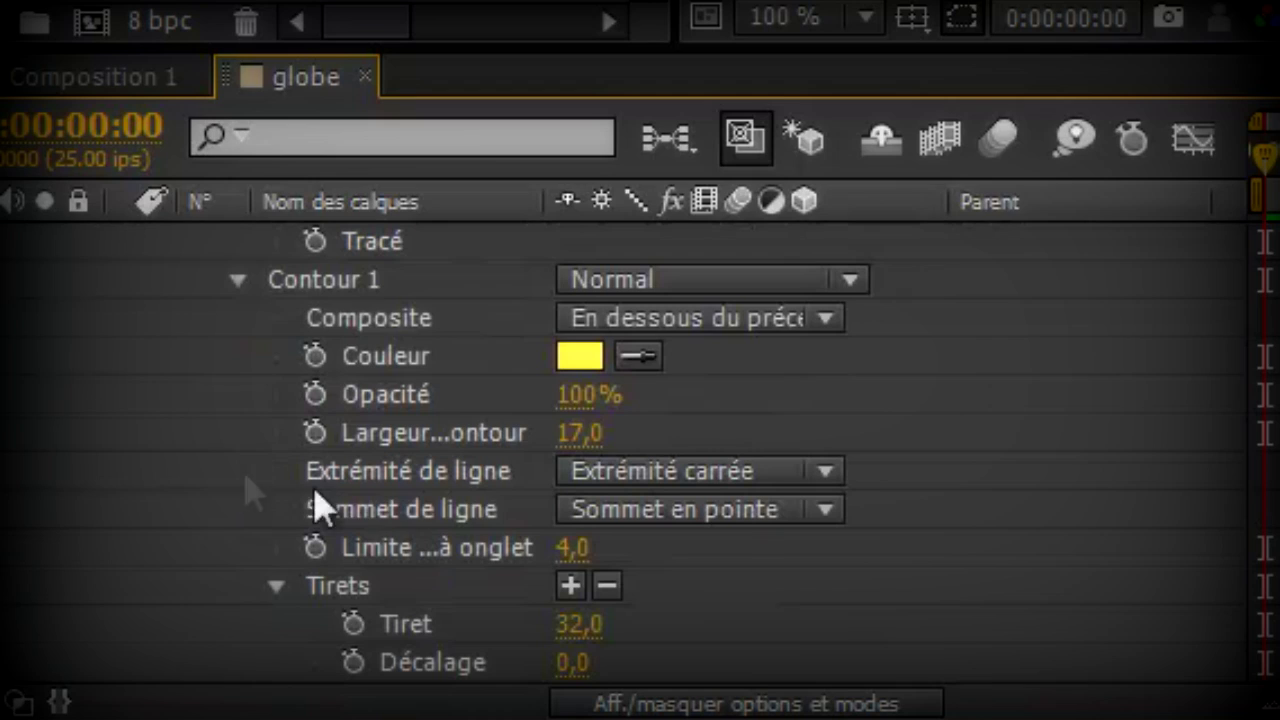
pyautogui.click(576, 354)
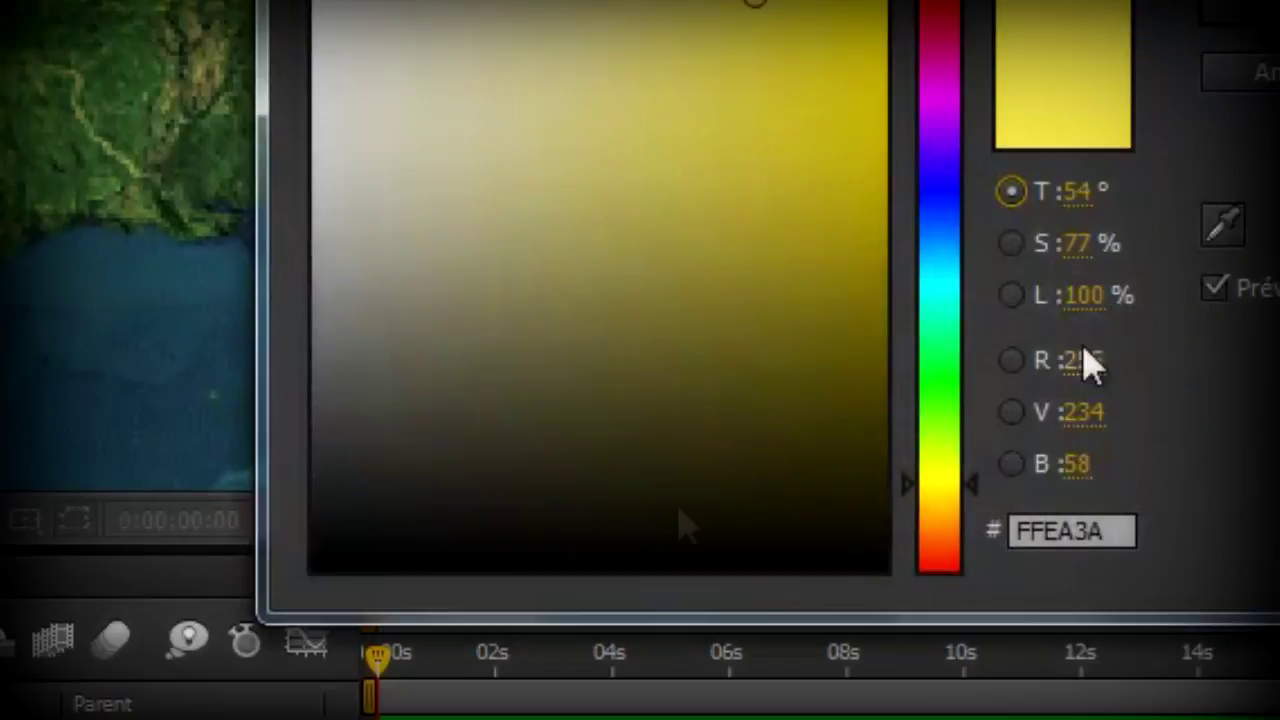
pyautogui.moveTo(824, 472); pyautogui.dragTo(825, 586)
pyautogui.click(1069, 120)
# - Lower the ombre layer's transform opacity, then collapse its properties and keep the layer selected
pyautogui.scroll(-3, 220, 625)
pyautogui.click(176, 624)
pyautogui.scroll(-2, 186, 634)
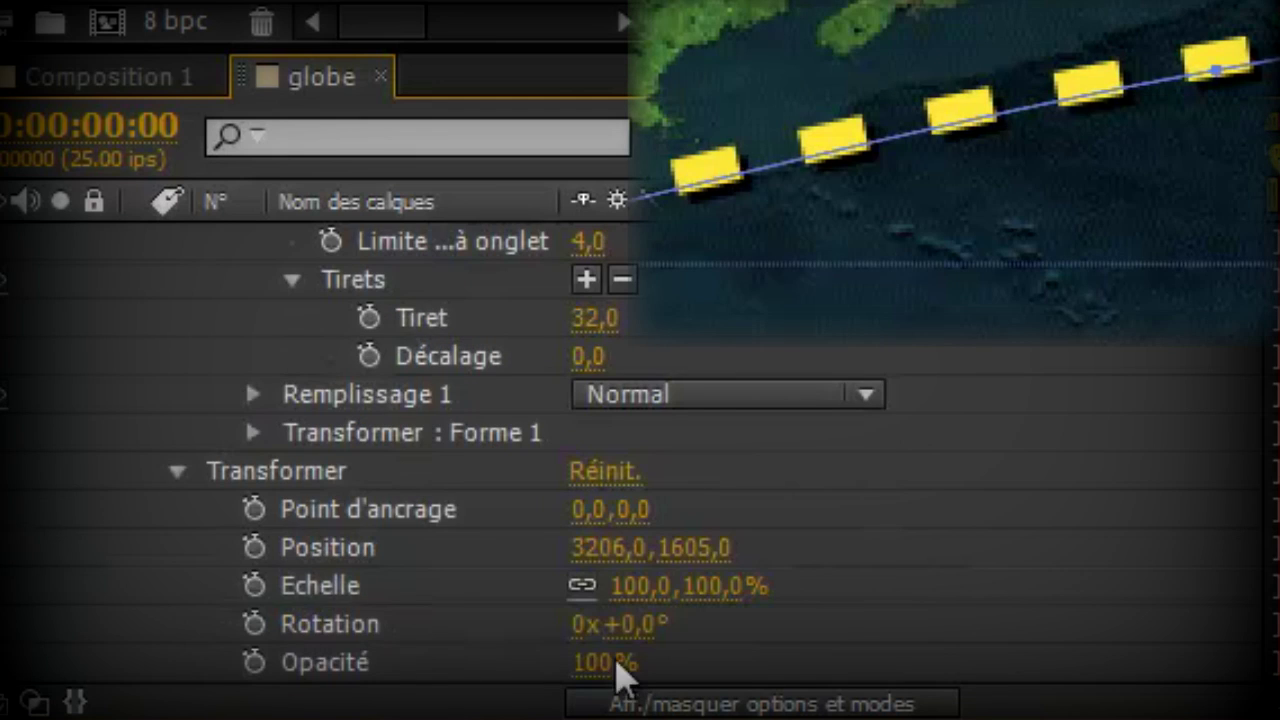
pyautogui.moveTo(592, 663); pyautogui.dragTo(545, 663)
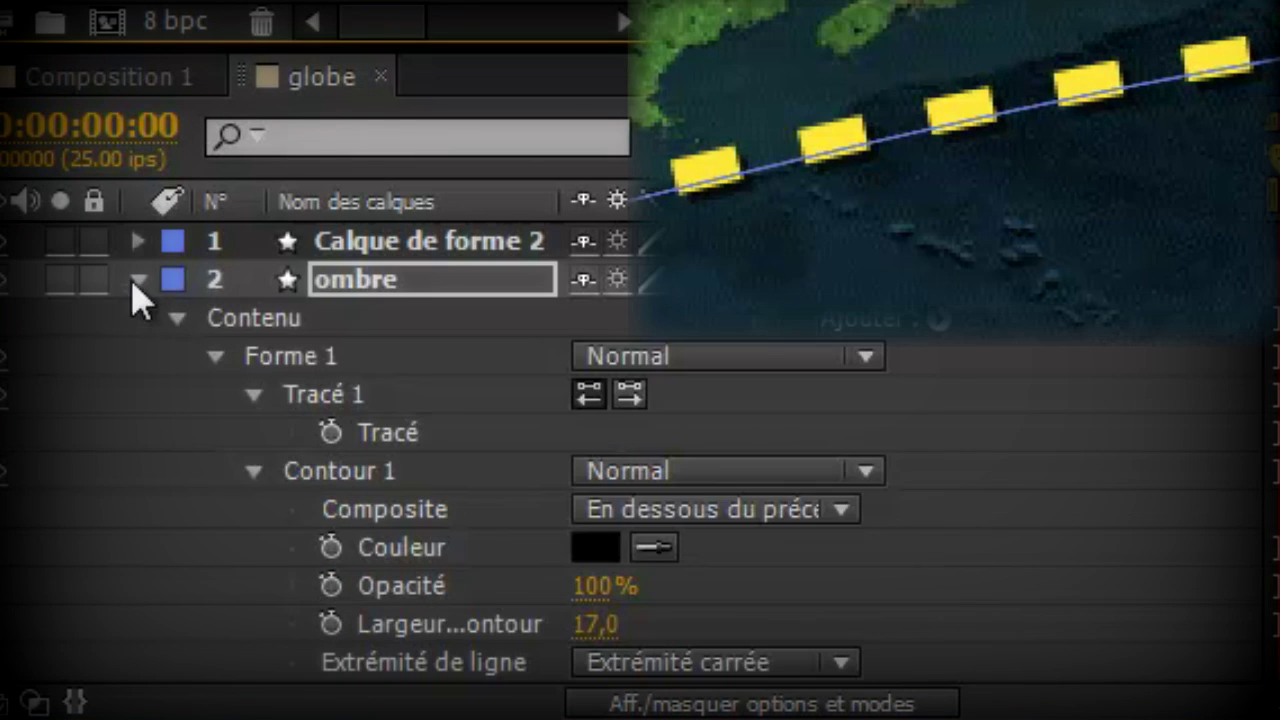
pyautogui.click(136, 280)
pyautogui.click(368, 278)
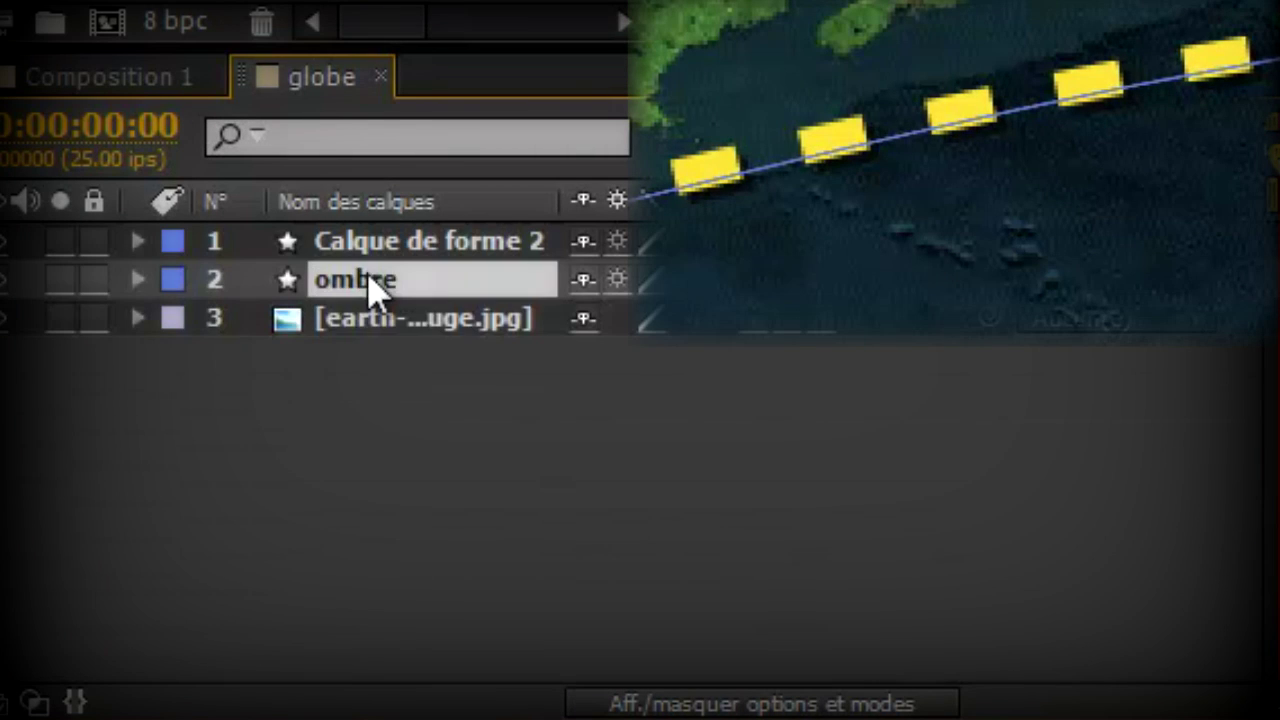
# - Precompose the two dashed-path shape layers into a new composition named "tirets", transferring all attributes
pyautogui.rightClick(400, 249)
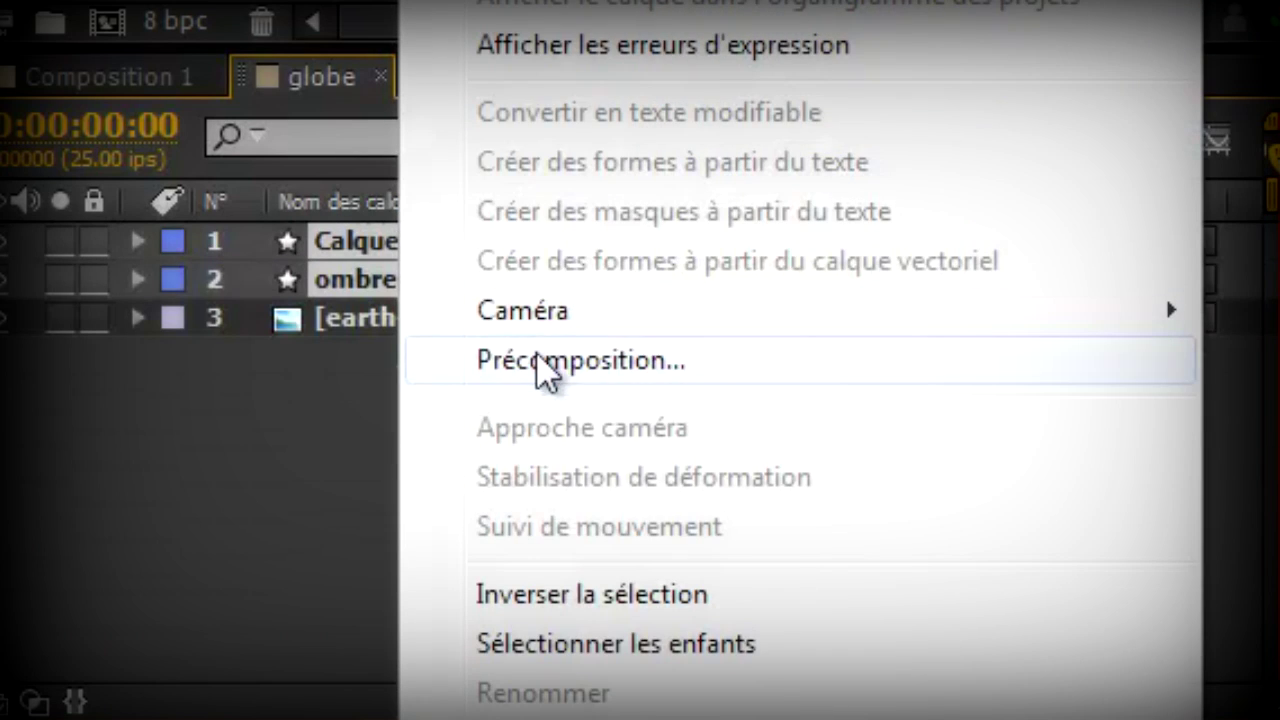
pyautogui.click(540, 360)
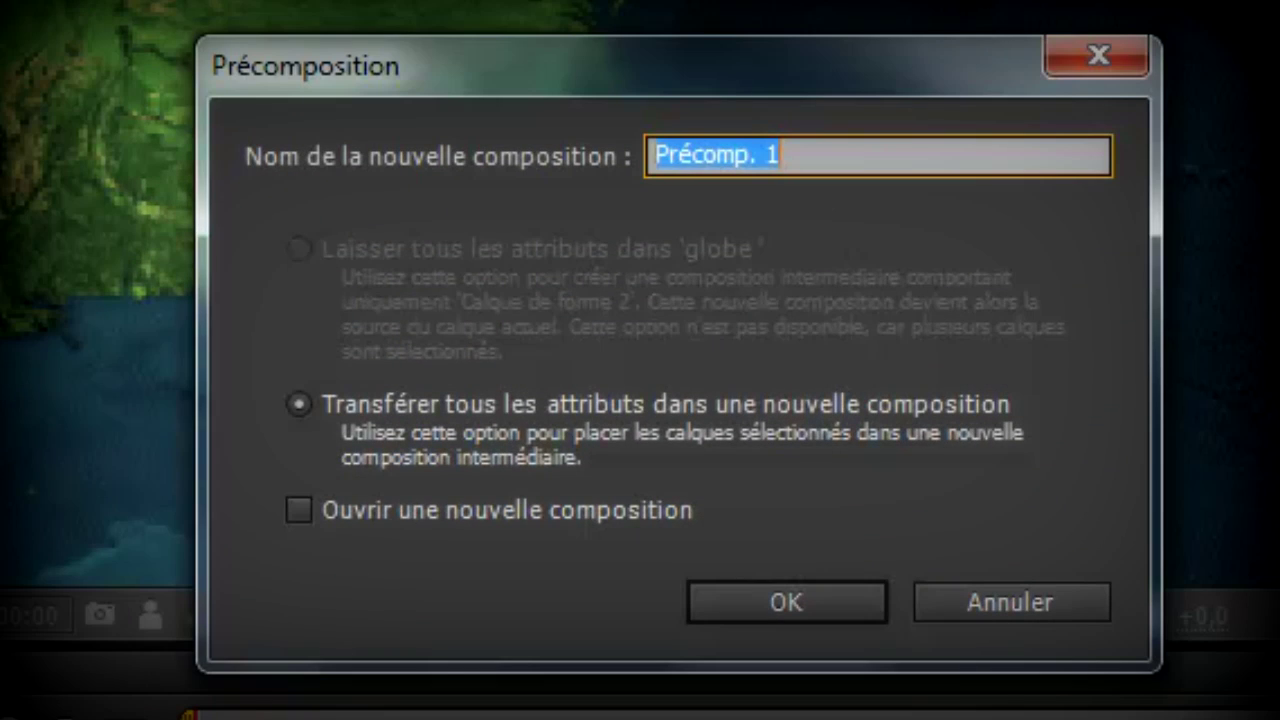
pyautogui.write('tiret')
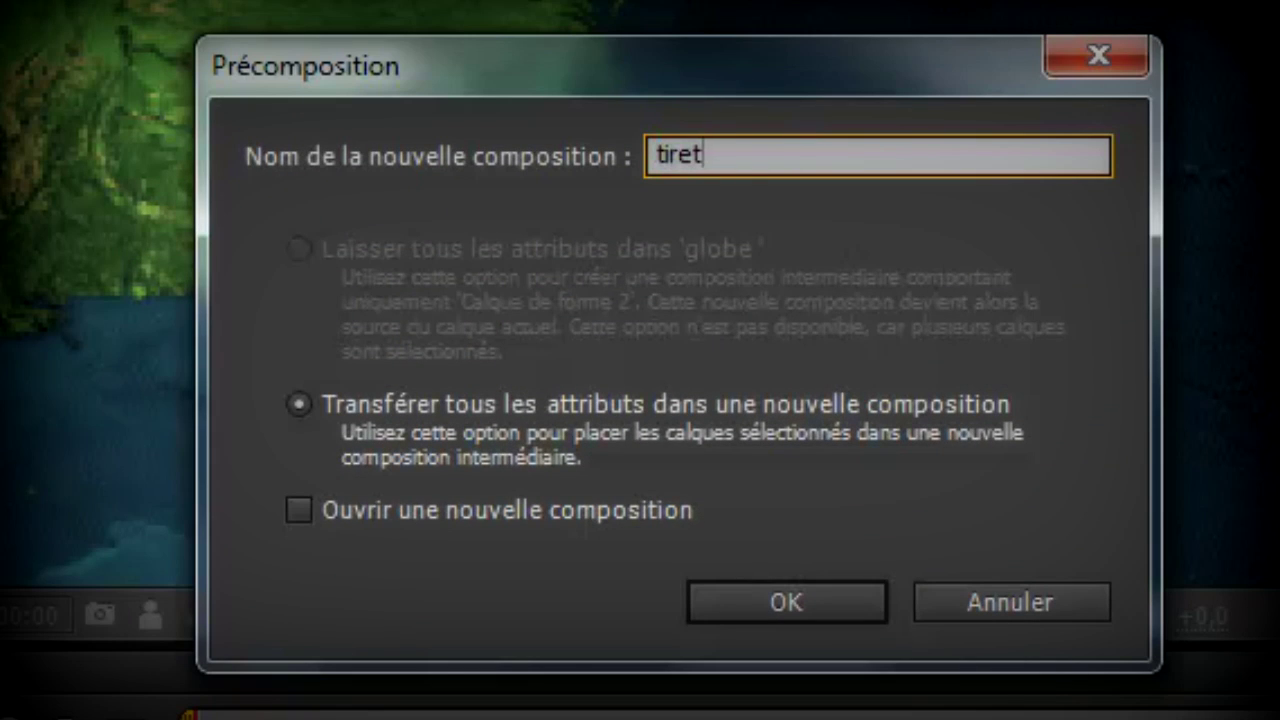
pyautogui.press('Return')
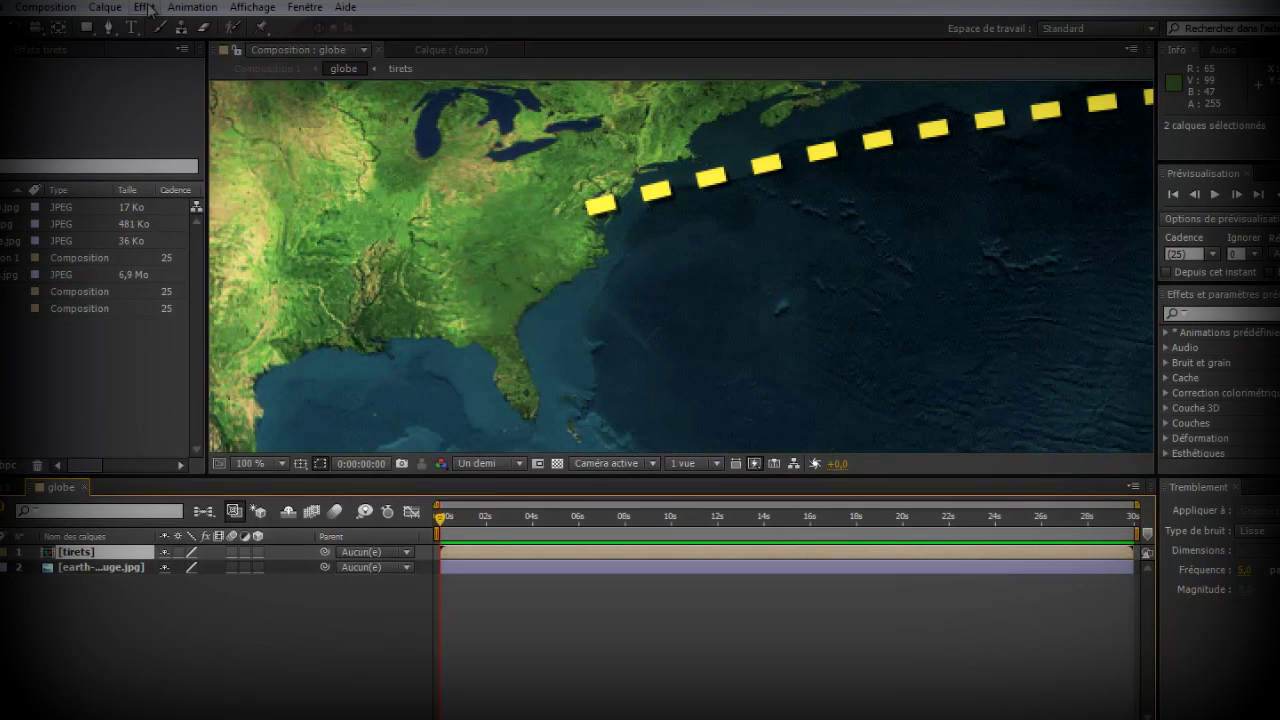
# - Apply a Gaussian Blur to the tirets layer, trying an intensity of 5 and settling on 2
pyautogui.click(145, 7)
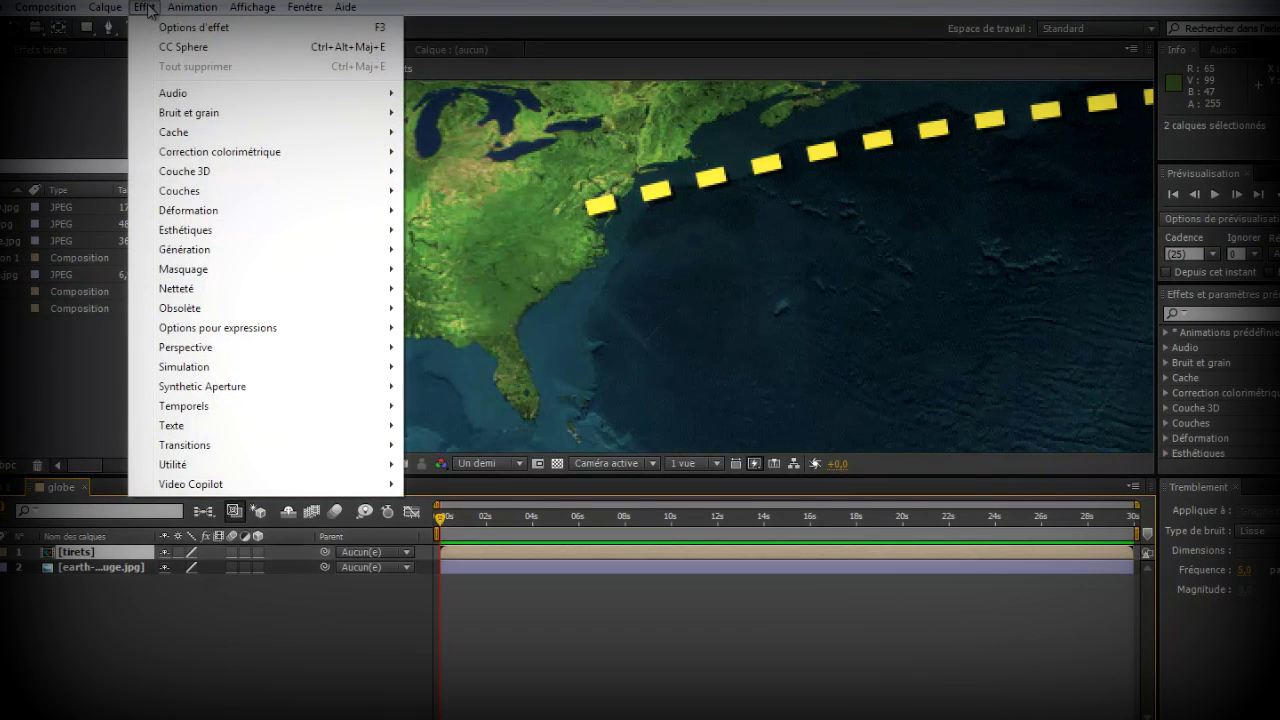
pyautogui.moveTo(195, 287)
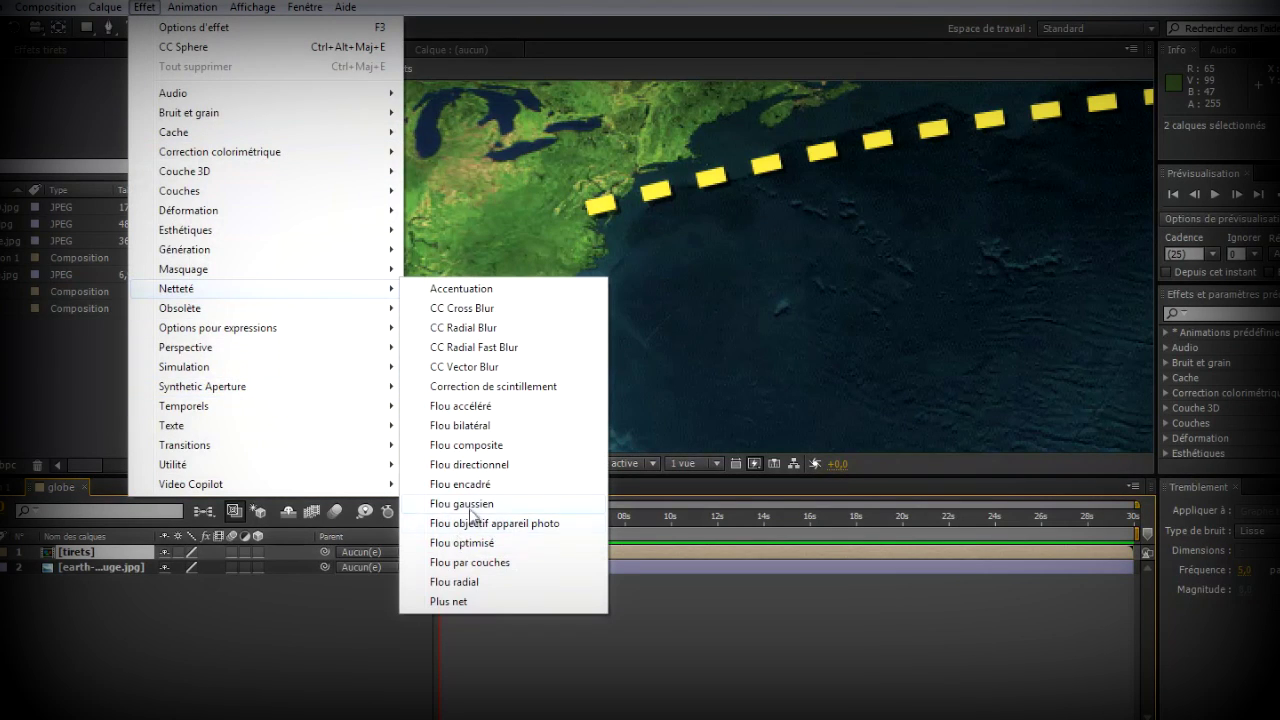
pyautogui.click(471, 513)
pyautogui.click(87, 96)
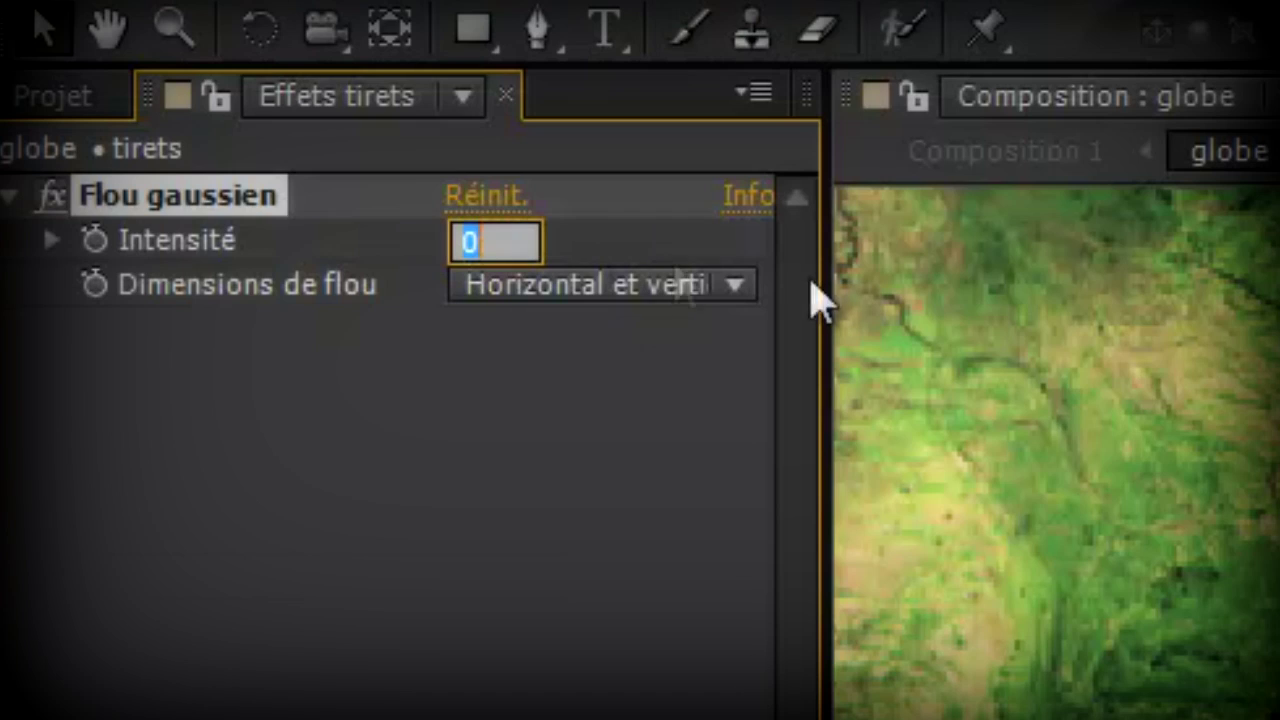
pyautogui.write('5')
pyautogui.press('Return')
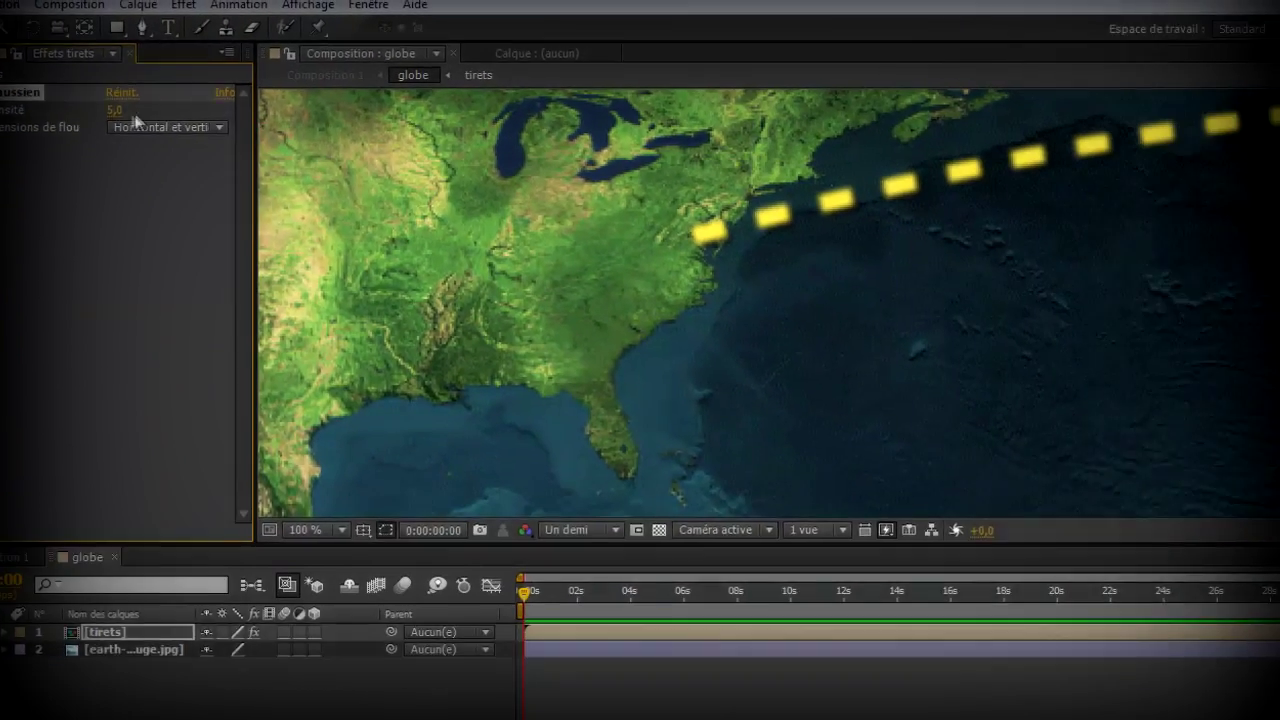
pyautogui.click(467, 240)
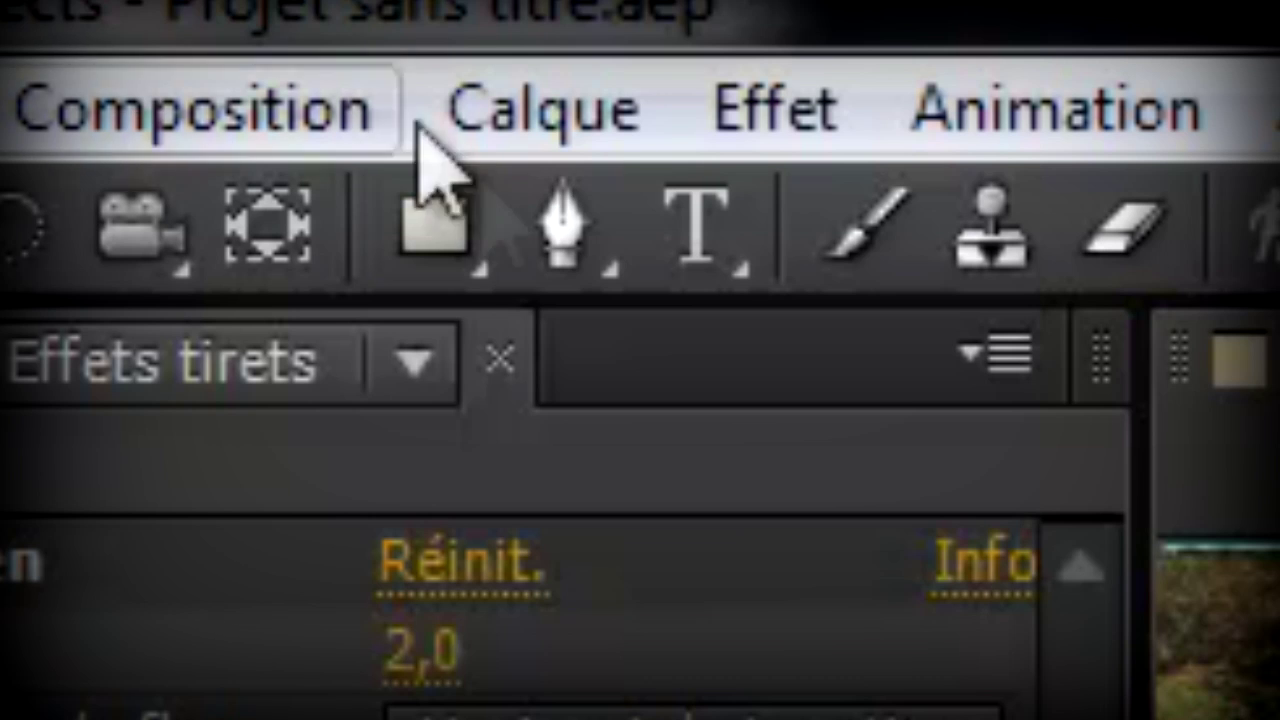
# - Draw a closed four-point Pen mask on the tirets layer, just east of the dashed path's European end
pyautogui.click(111, 30)
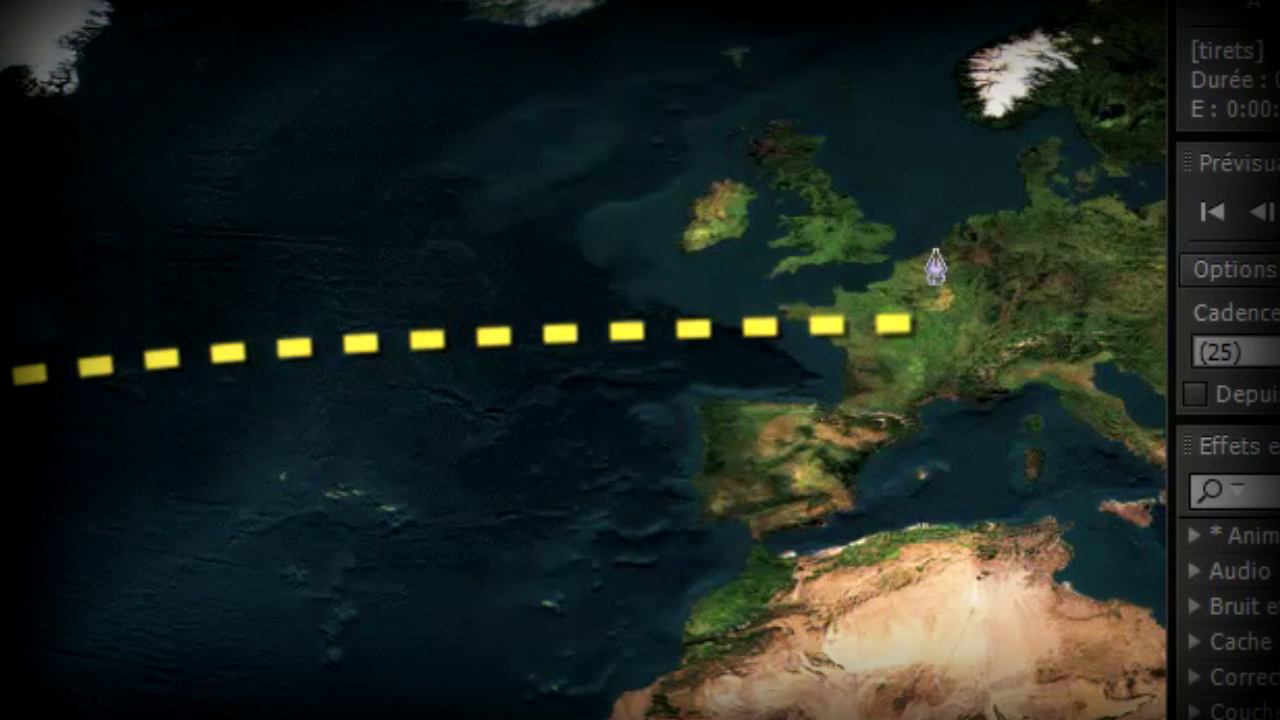
pyautogui.moveTo(937, 163); pyautogui.dragTo(940, 503)
pyautogui.click(1057, 504)
pyautogui.click(1049, 147)
pyautogui.click(937, 164)
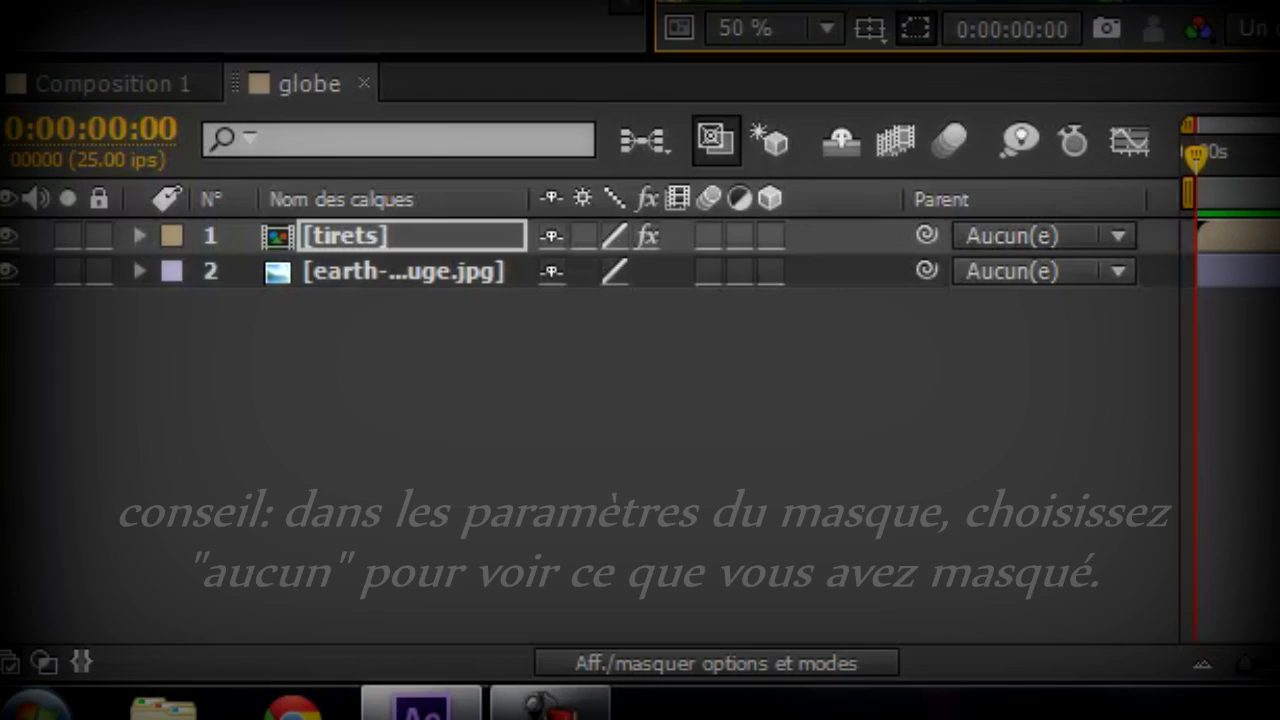
# - Reveal the tirets layer's mask and set its mode to Aucun so the whole dashed path shows
pyautogui.click(140, 238)
pyautogui.click(174, 272)
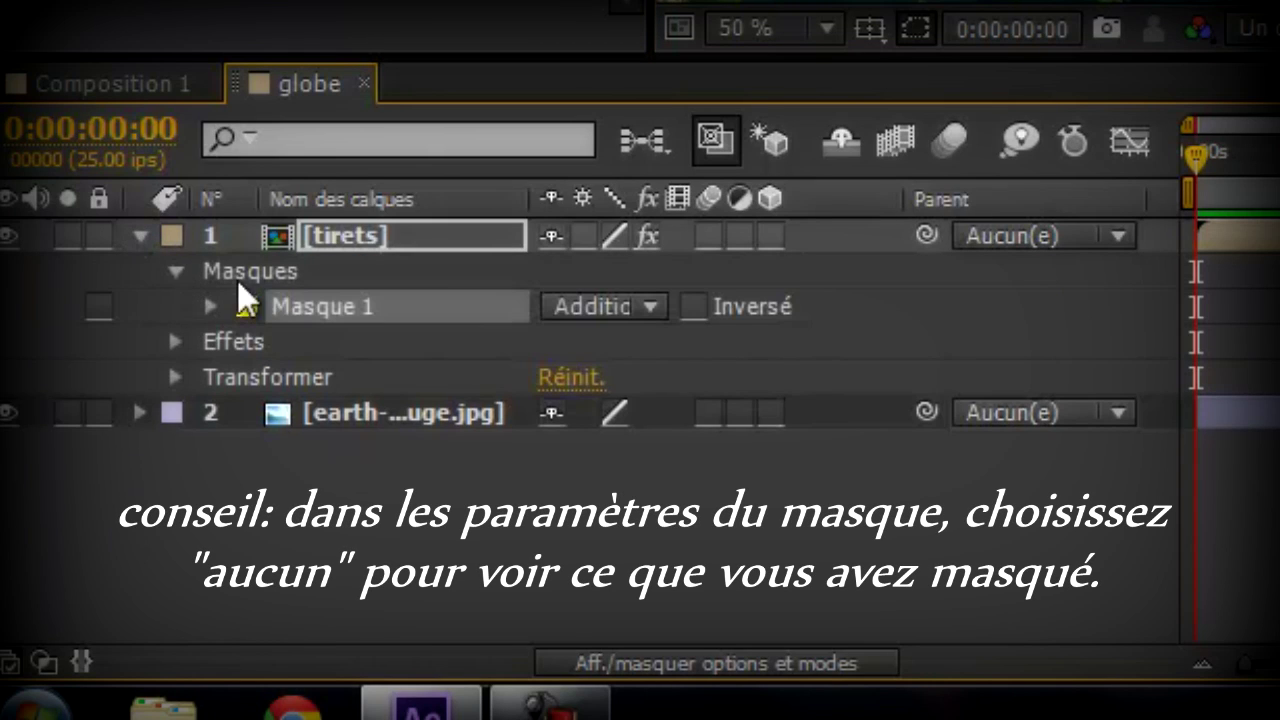
pyautogui.click(555, 300)
pyautogui.click(606, 349)
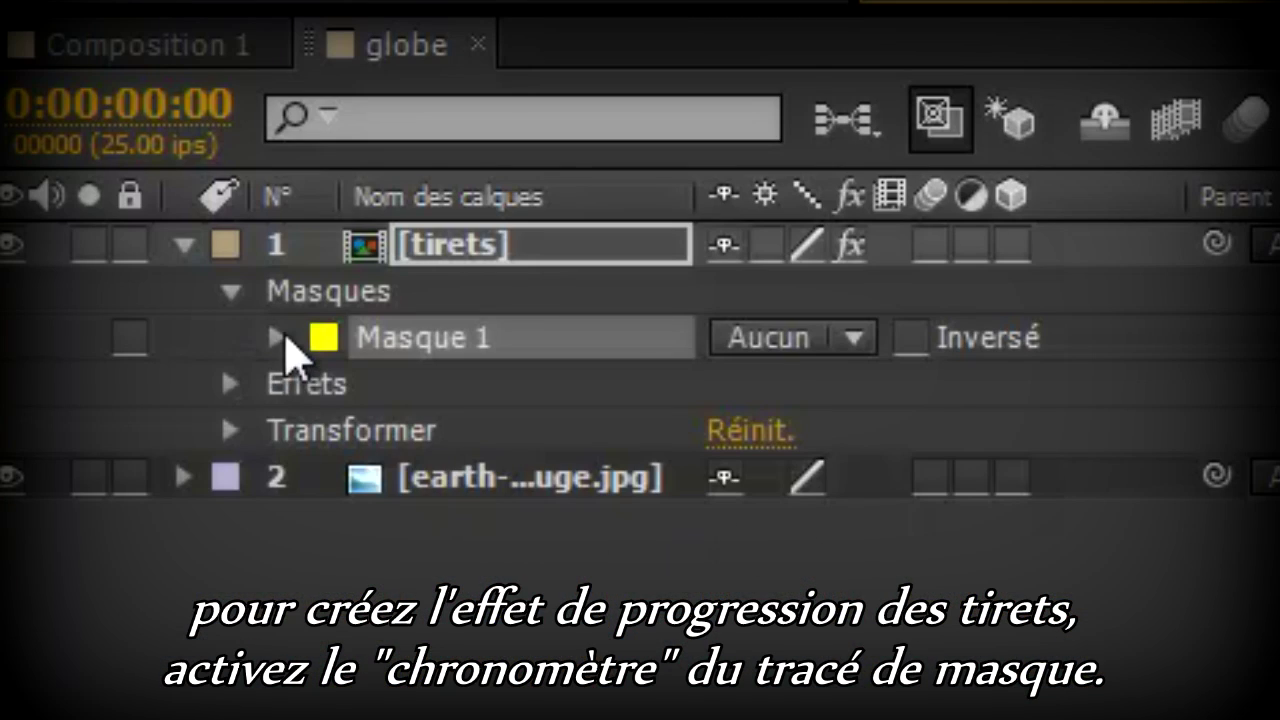
# - Animate the mask path from the start to 0:00:01:24, stretching its western edge across the Atlantic to eastern North America
pyautogui.click(278, 339)
pyautogui.click(370, 384)
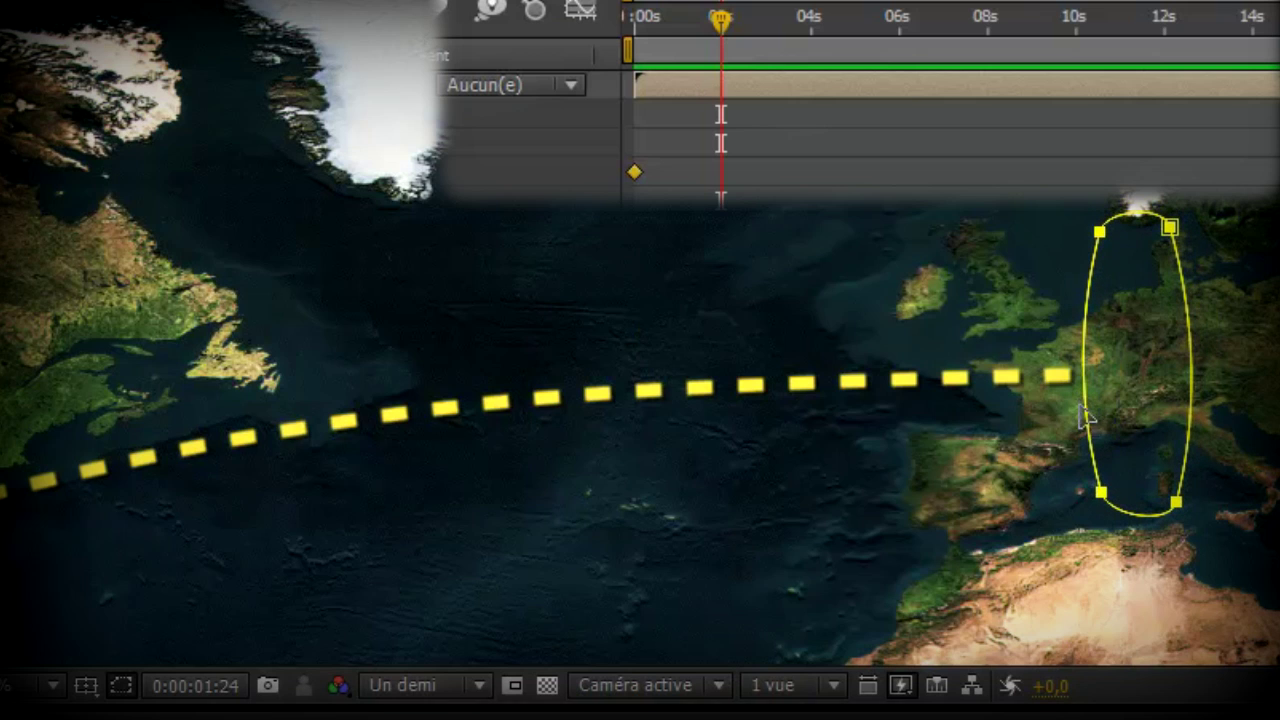
pyautogui.click(1102, 493)
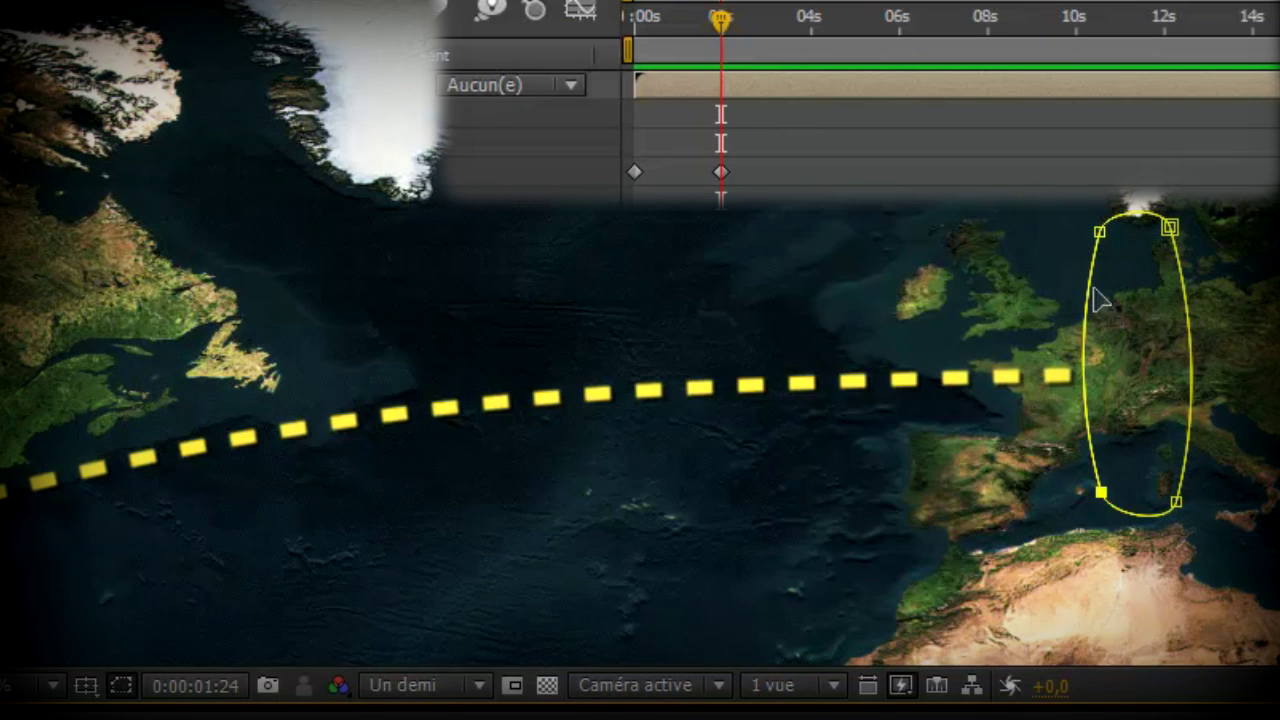
pyautogui.moveTo(1095, 375); pyautogui.dragTo(270, 532)
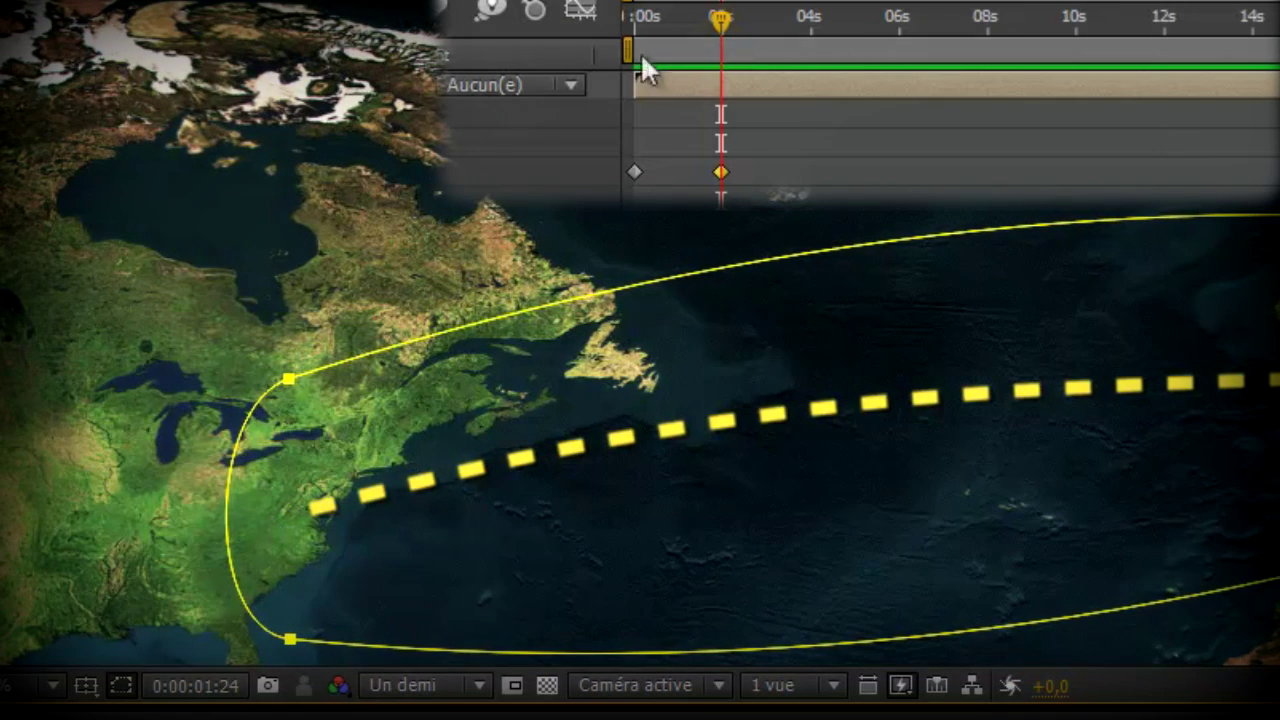
pyautogui.moveTo(712, 22)
pyautogui.mouseDown()
pyautogui.moveTo(632, 18)
pyautogui.moveTo(700, 12)
pyautogui.moveTo(706, 23)
pyautogui.moveTo(646, 23)
pyautogui.moveTo(716, 24)
pyautogui.moveTo(711, 14)
pyautogui.mouseUp()
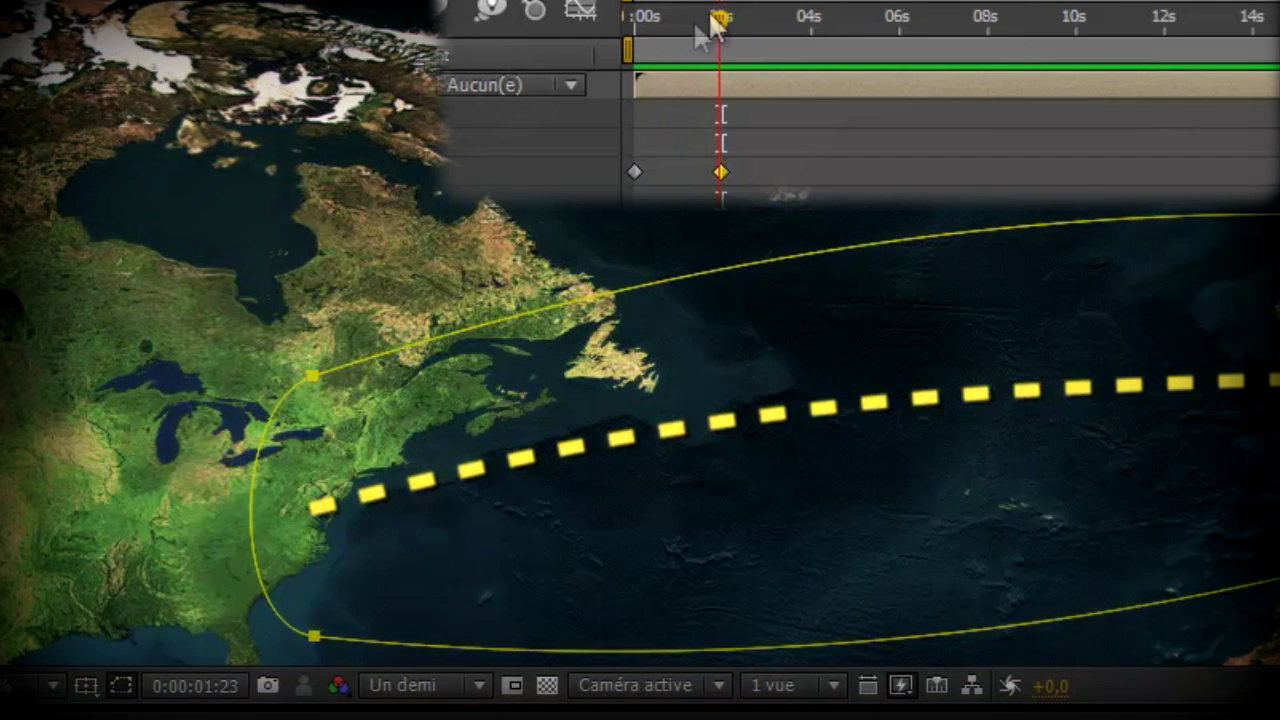
# - Set the mask mode to Addition and enable motion blur for both the composition and the tirets layer
pyautogui.click(655, 300)
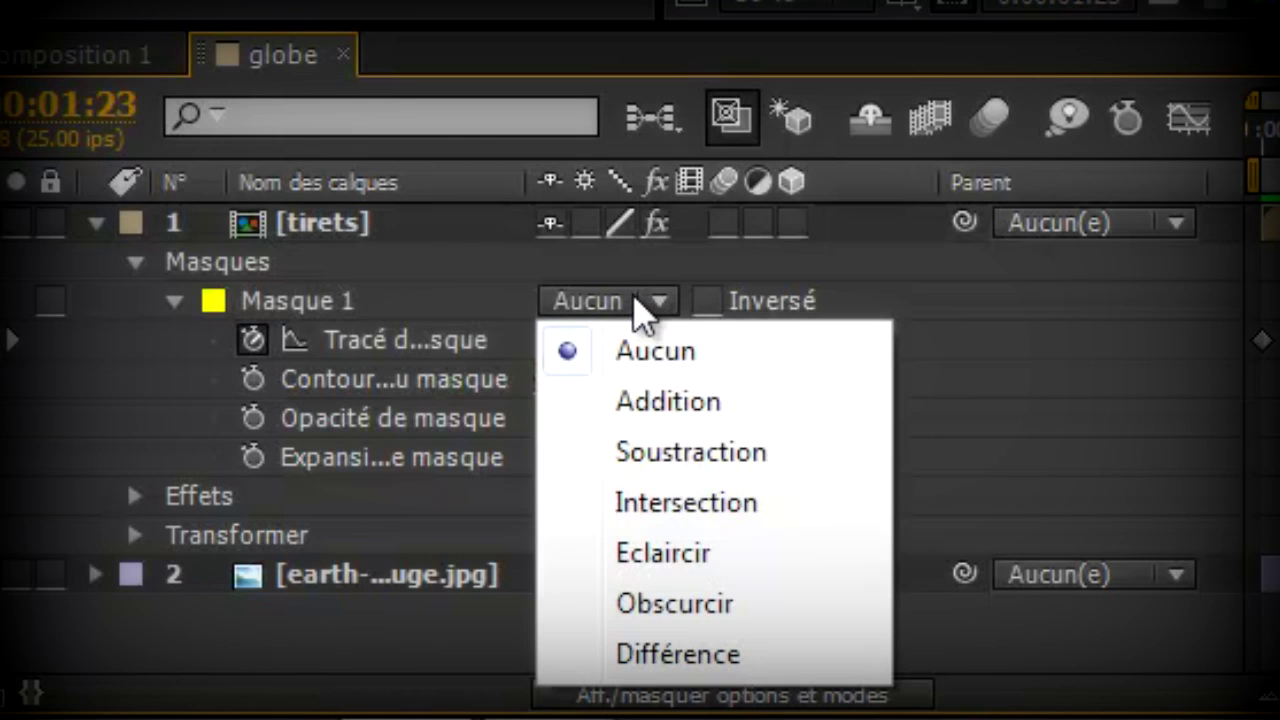
pyautogui.click(670, 410)
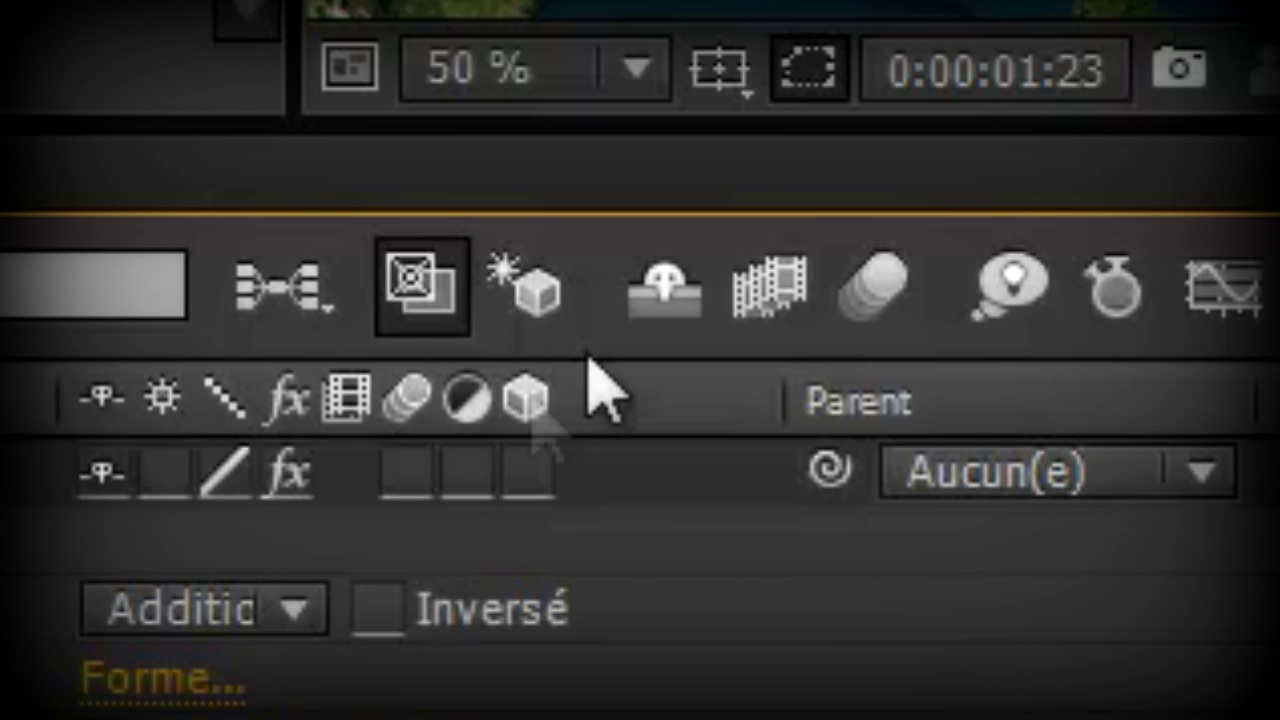
pyautogui.click(884, 306)
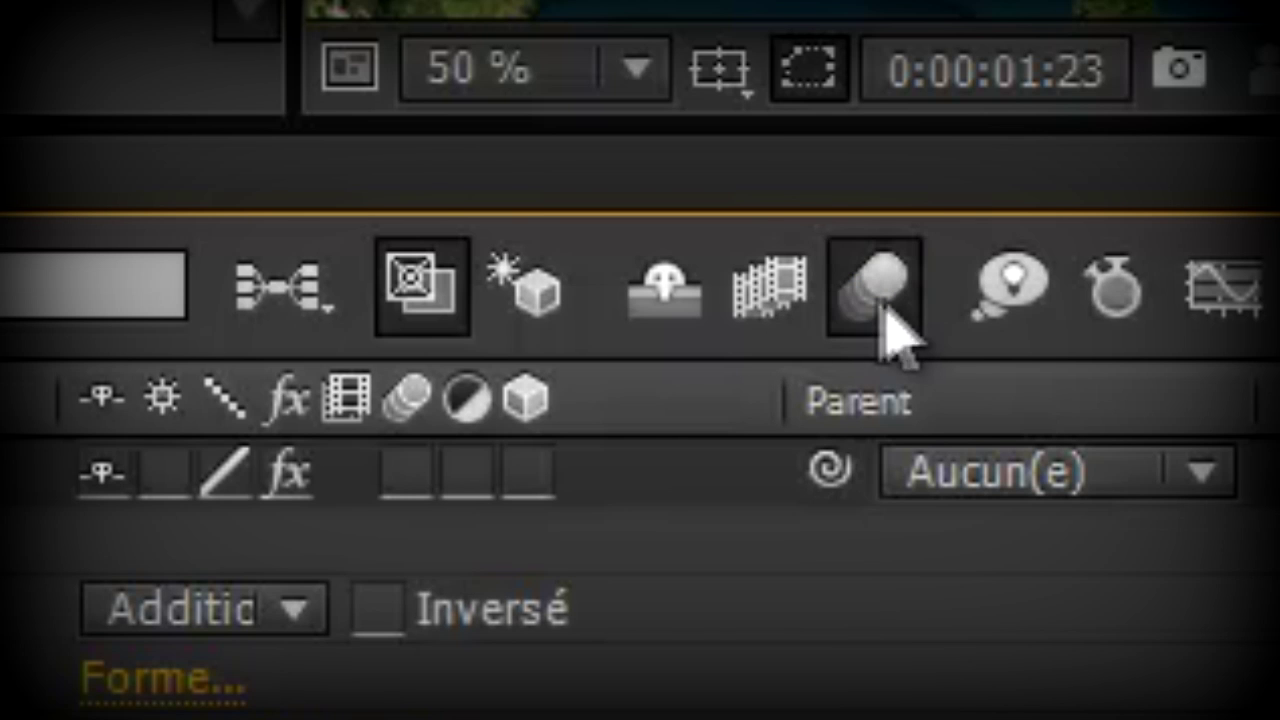
pyautogui.click(408, 471)
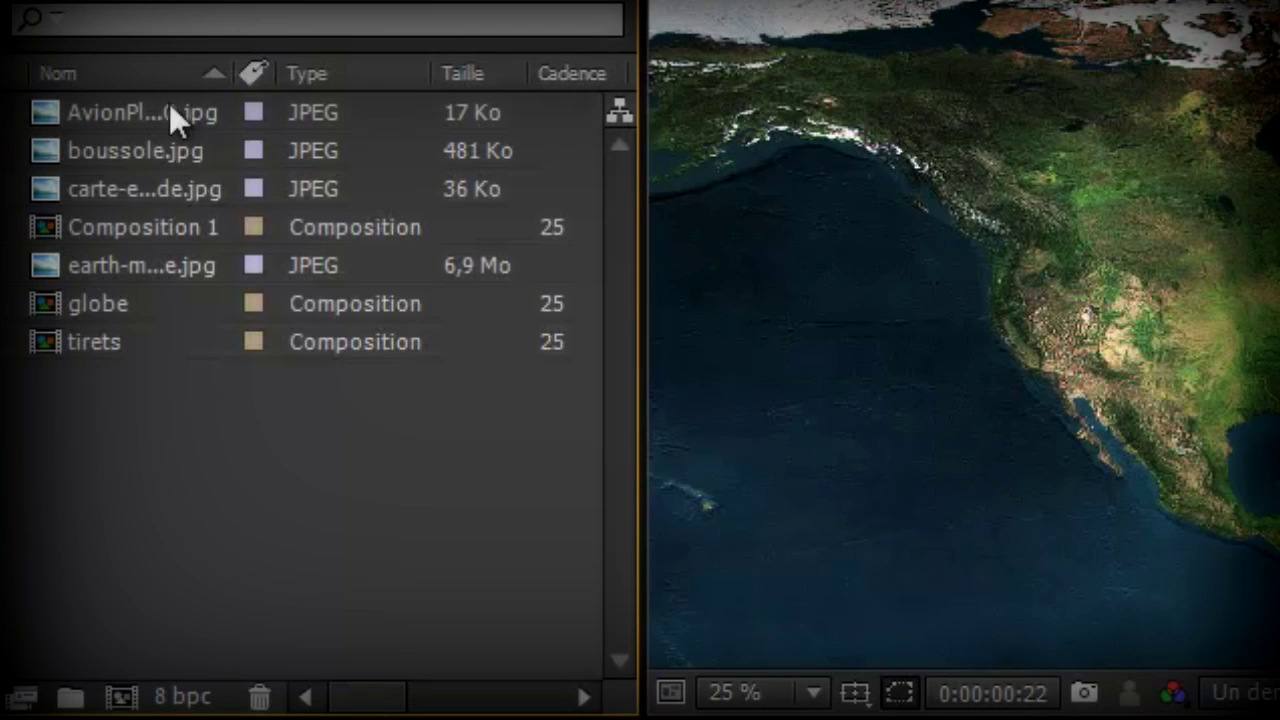
# - Add AvionPlaneLOGO.jpg as the top layer of the globe composition and open it in its own layer view
pyautogui.moveTo(169, 104); pyautogui.dragTo(451, 244)
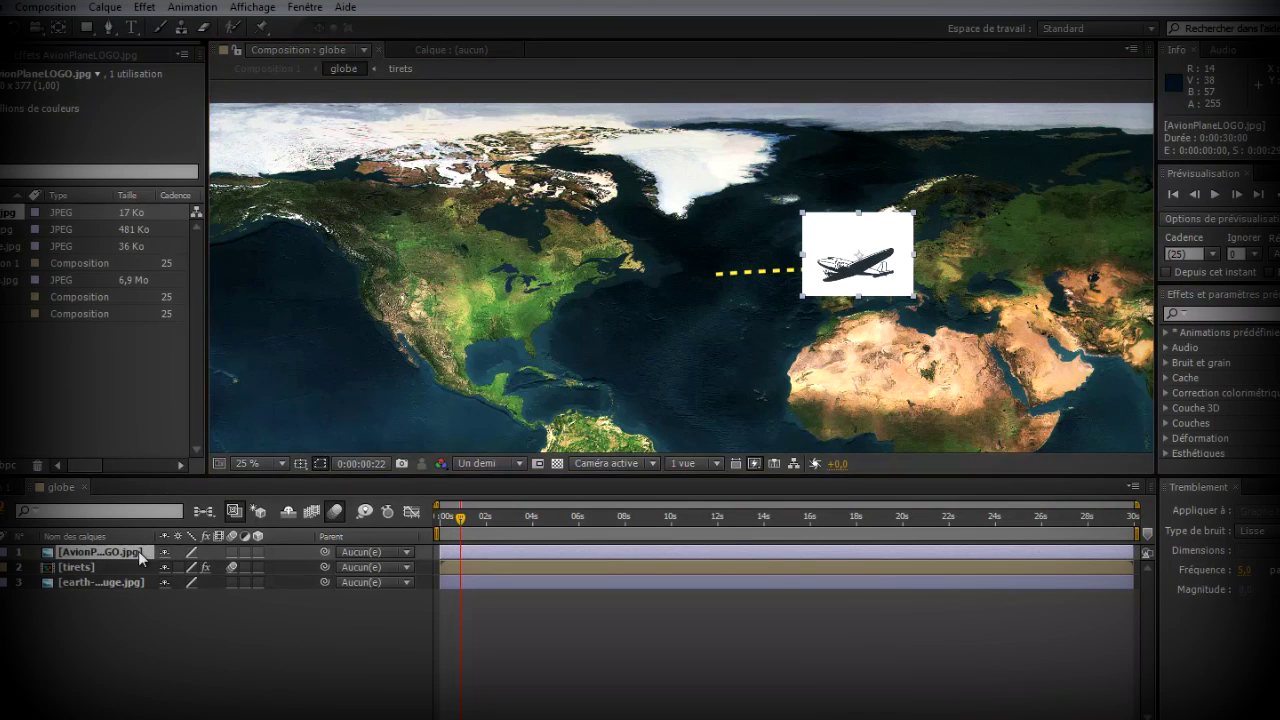
pyautogui.doubleClick(138, 551)
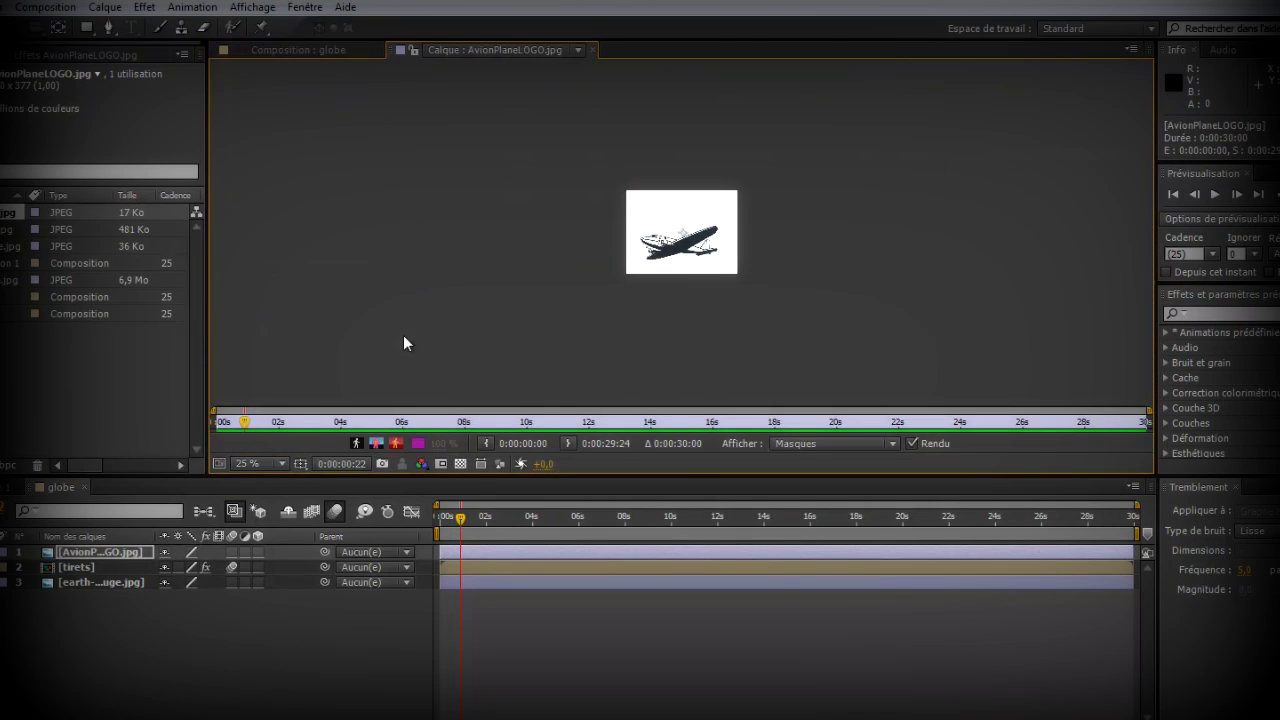
pyautogui.scroll(2, 682, 260)
# - Trace a closed Pen mask around the plane's outline, following the fuselage, wings and tail, to cut away the white background
pyautogui.press('g')
pyautogui.click(442, 168)
pyautogui.click(492, 171)
pyautogui.click(536, 178)
pyautogui.click(584, 193)
pyautogui.click(646, 207)
pyautogui.click(718, 176)
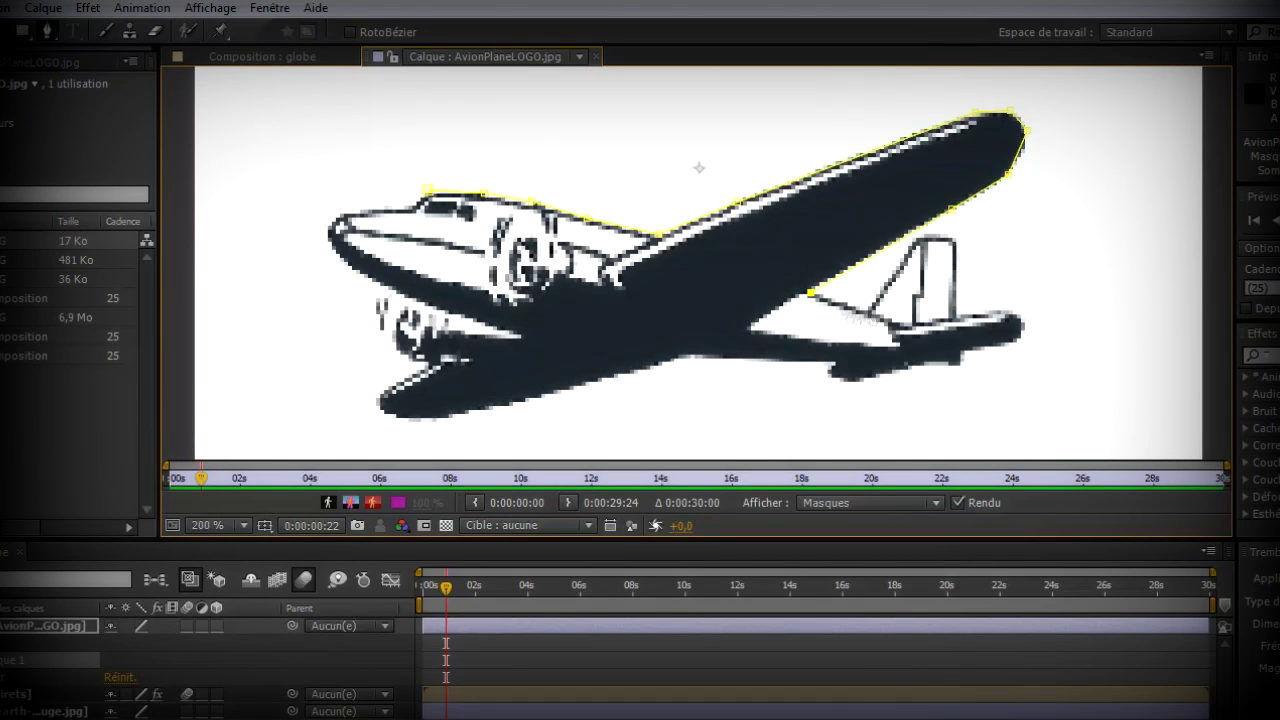
pyautogui.click(887, 279)
pyautogui.click(917, 240)
pyautogui.click(949, 239)
pyautogui.click(955, 260)
pyautogui.click(955, 315)
pyautogui.click(1004, 312)
pyautogui.click(1022, 321)
pyautogui.click(1018, 336)
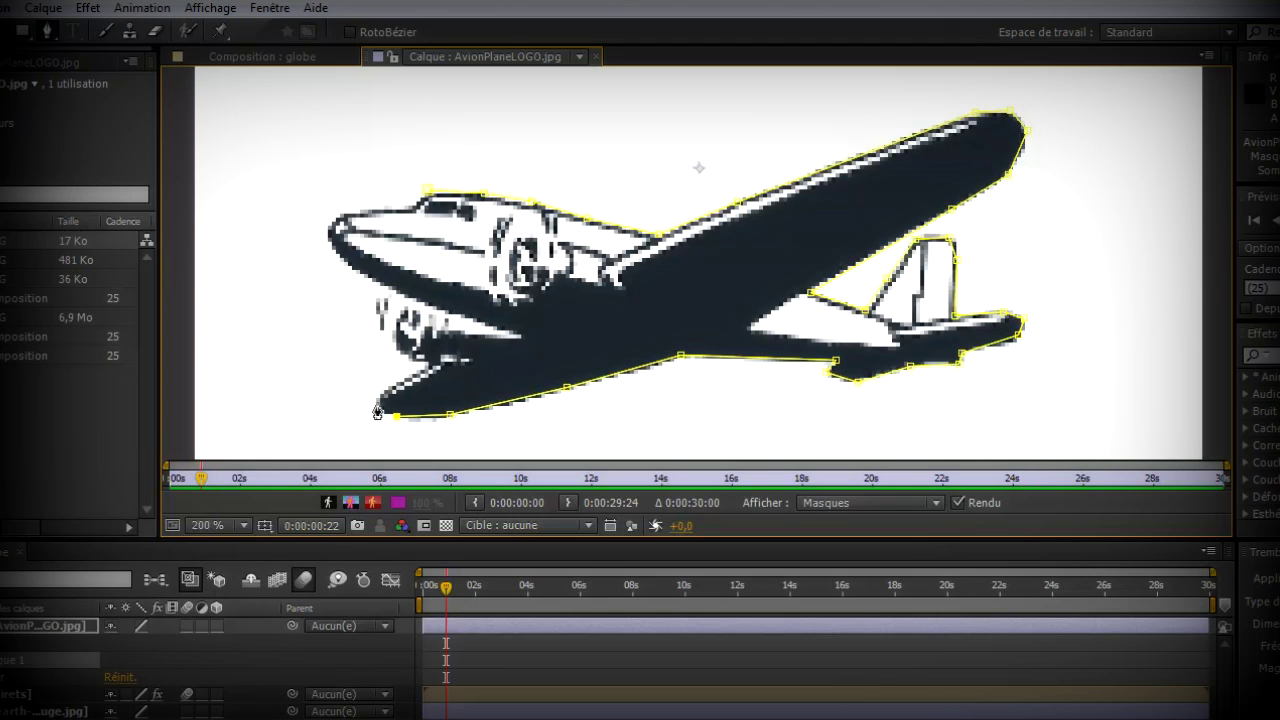
pyautogui.click(335, 228)
pyautogui.click(425, 189)
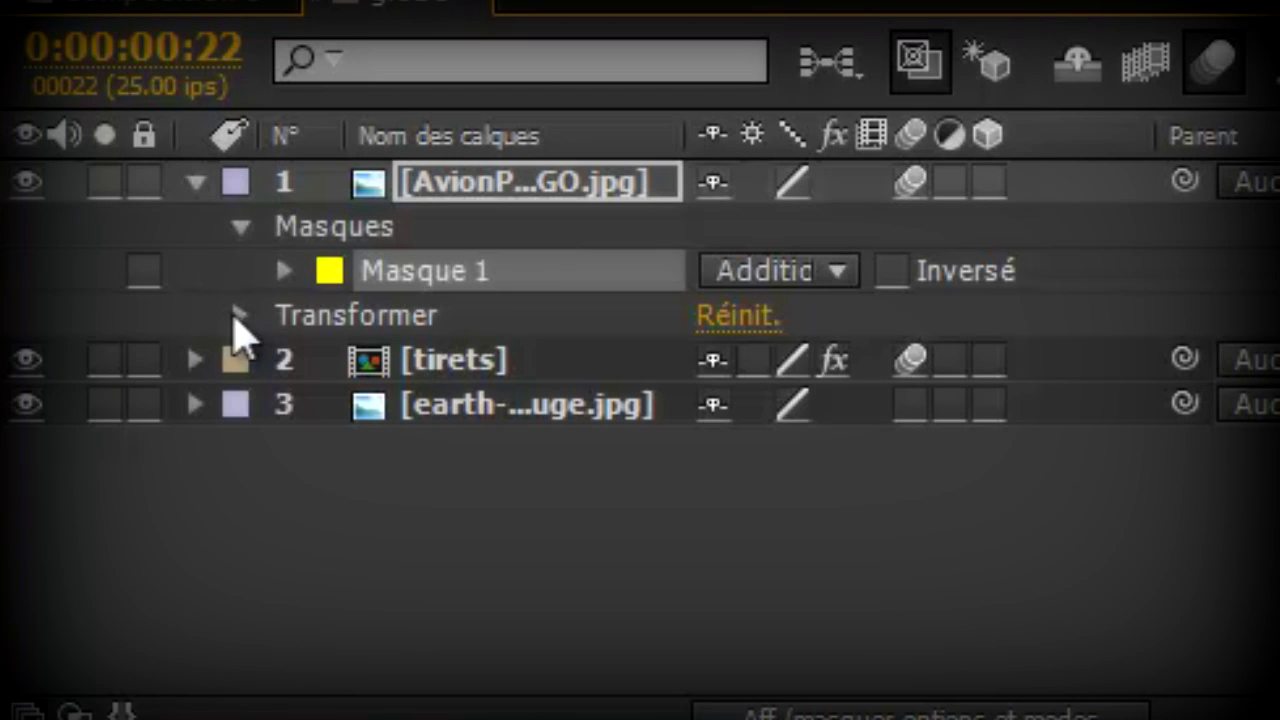
# - Set the plane layer's transform opacity to 75%
pyautogui.click(238, 315)
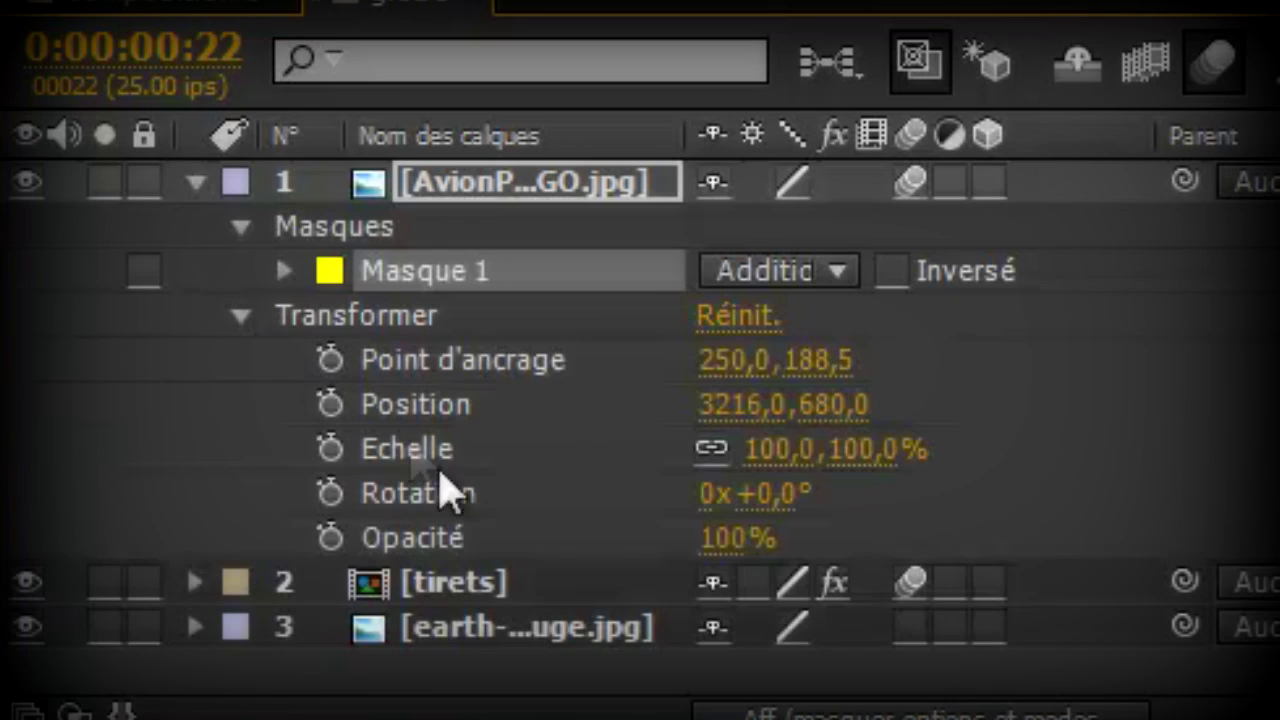
pyautogui.moveTo(706, 533); pyautogui.dragTo(703, 580)
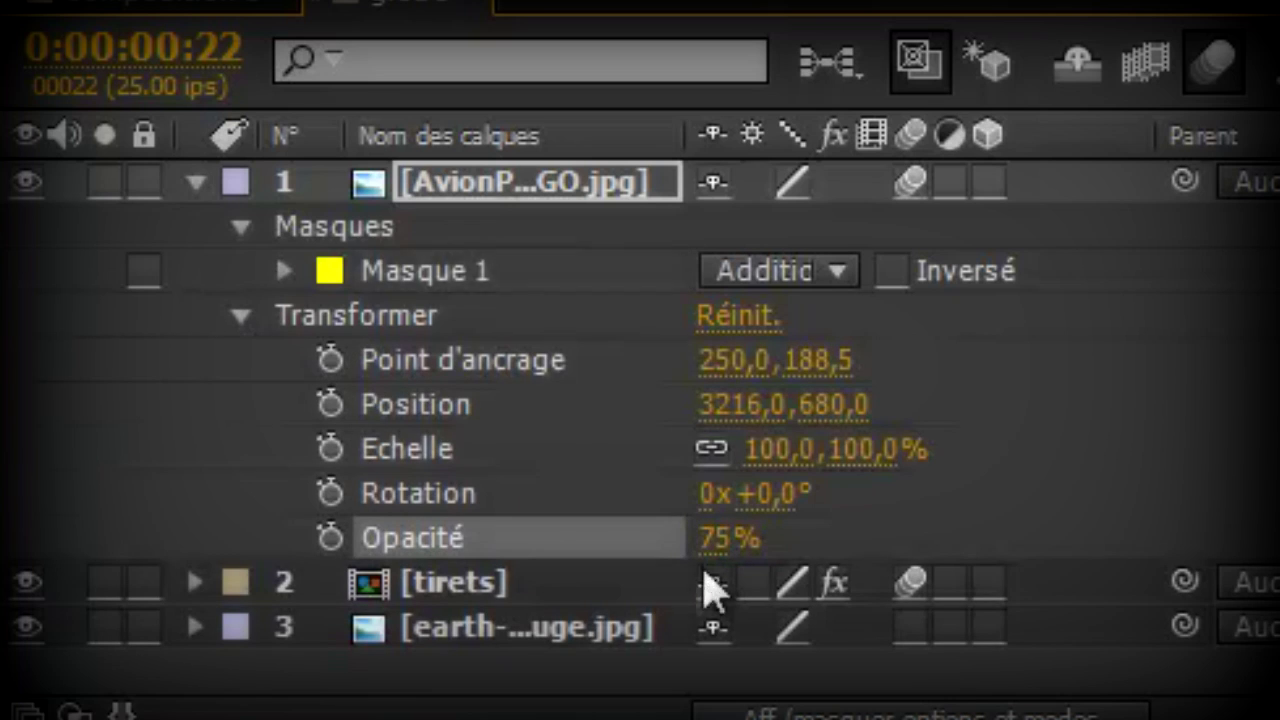
# - Keyframe the plane's position over western Europe at the start and over the eastern United States at 0:00:01:23
pyautogui.press('Home')
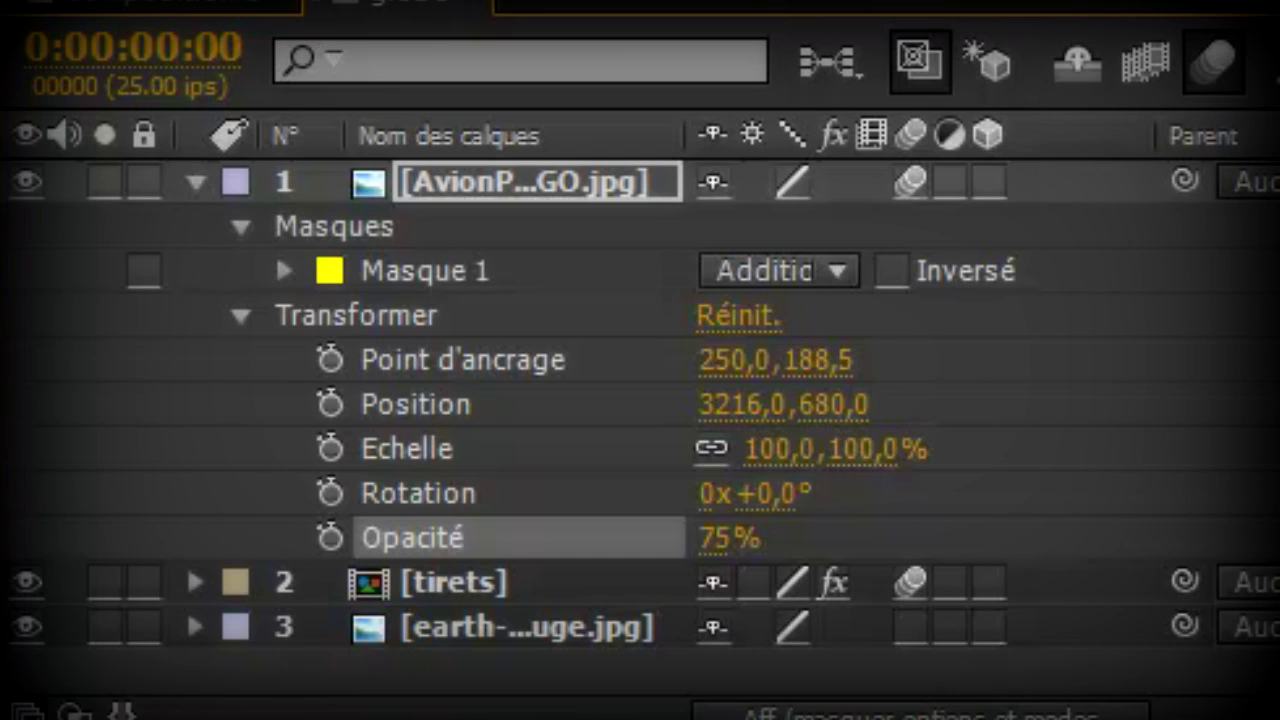
pyautogui.click(329, 404)
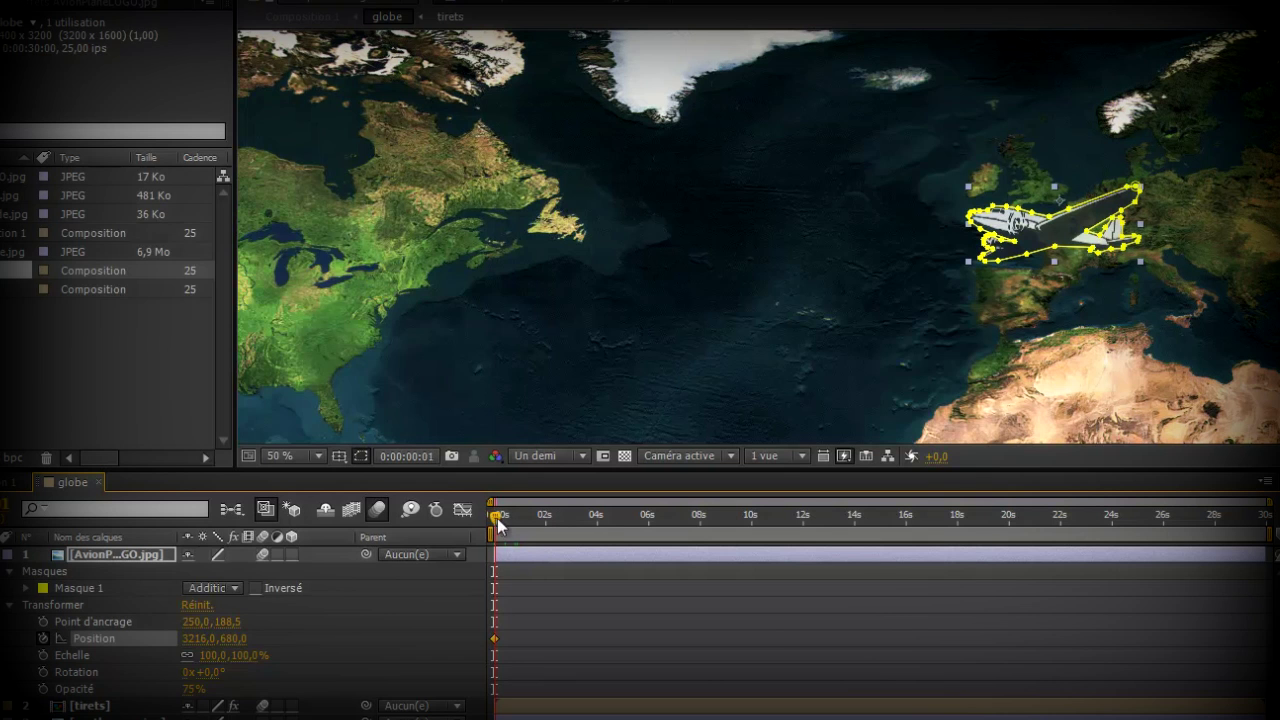
pyautogui.moveTo(497, 518)
pyautogui.mouseDown()
pyautogui.moveTo(555, 521)
pyautogui.moveTo(539, 534)
pyautogui.mouseUp()
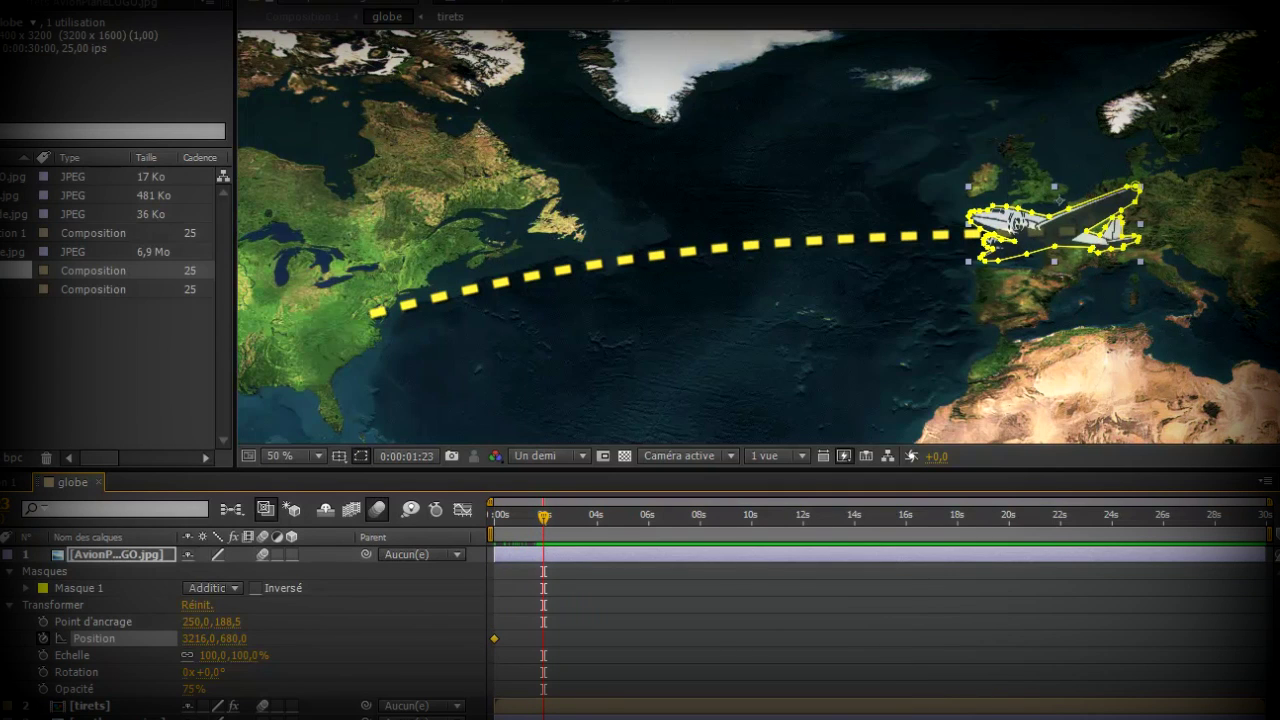
pyautogui.moveTo(1033, 238); pyautogui.dragTo(354, 314)
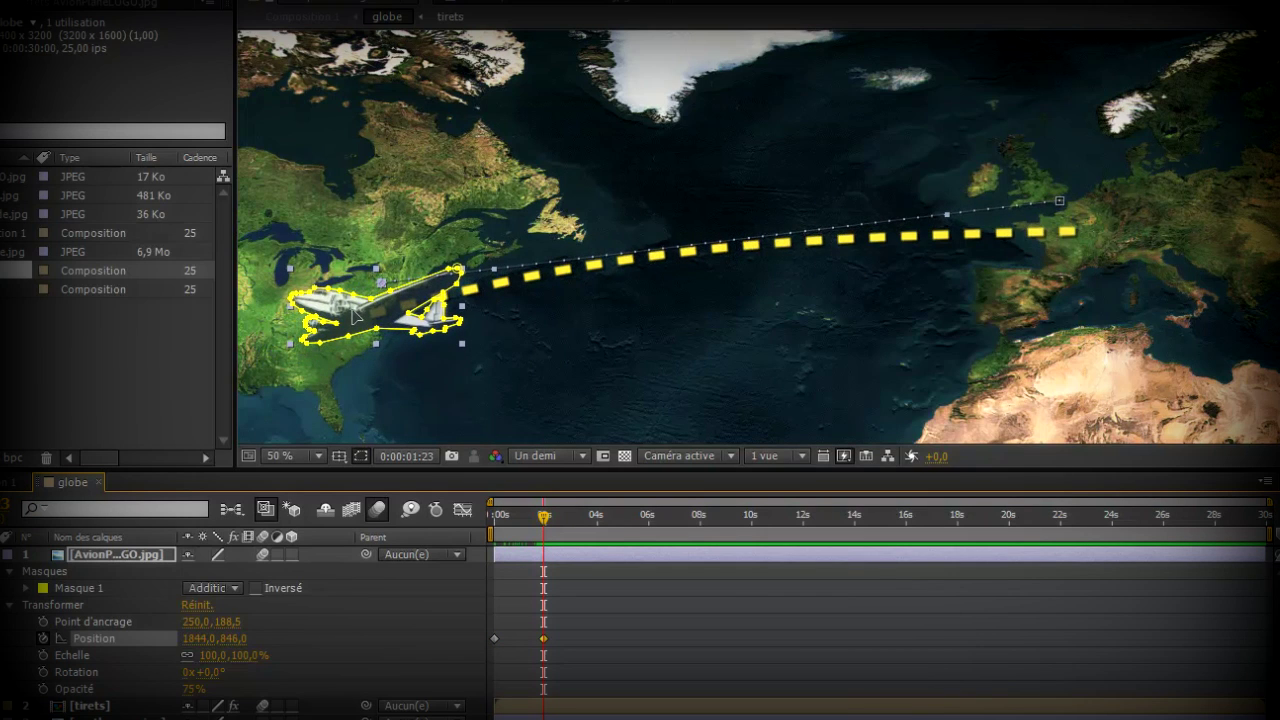
# - Add intermediate position keyframes, including at 0:00:01:00 and 0:00:01:10, so the plane's flight follows the curved dashed path
pyautogui.moveTo(544, 516); pyautogui.dragTo(516, 525)
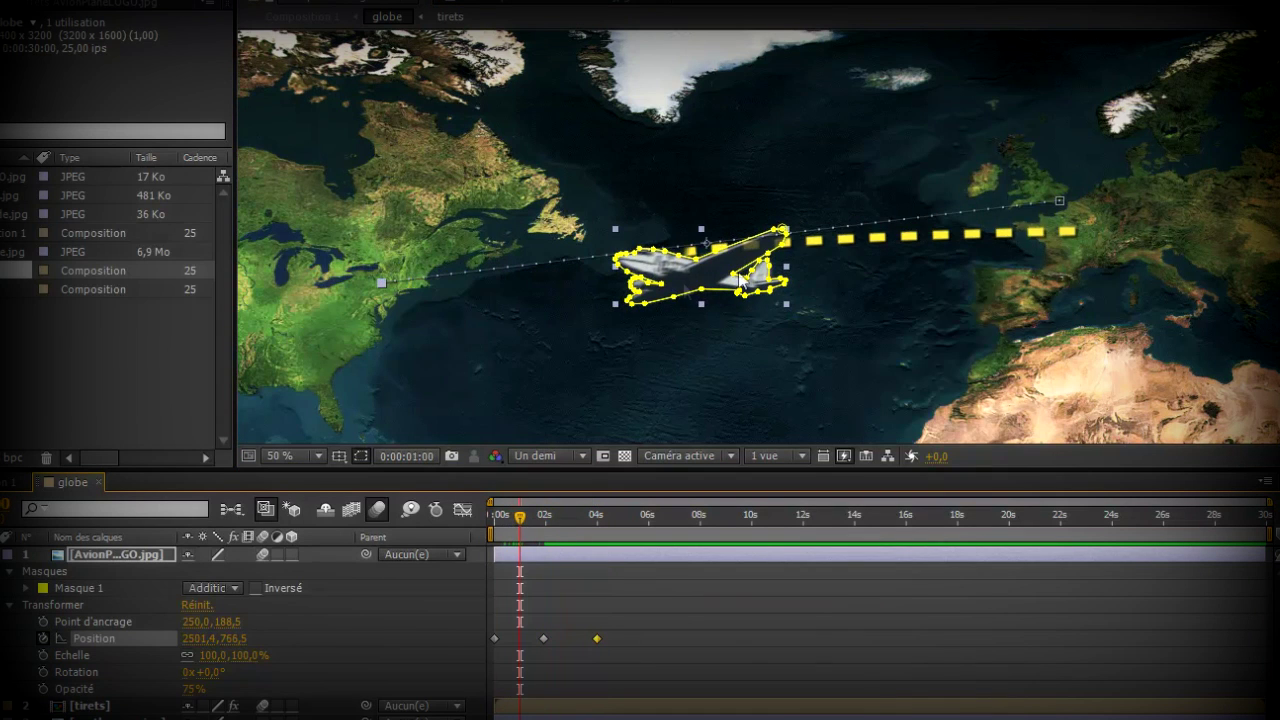
pyautogui.moveTo(691, 277); pyautogui.dragTo(683, 256)
pyautogui.moveTo(521, 516); pyautogui.dragTo(506, 513)
pyautogui.moveTo(935, 239); pyautogui.dragTo(936, 238)
pyautogui.moveTo(502, 523); pyautogui.dragTo(529, 520)
pyautogui.moveTo(572, 284); pyautogui.dragTo(568, 287)
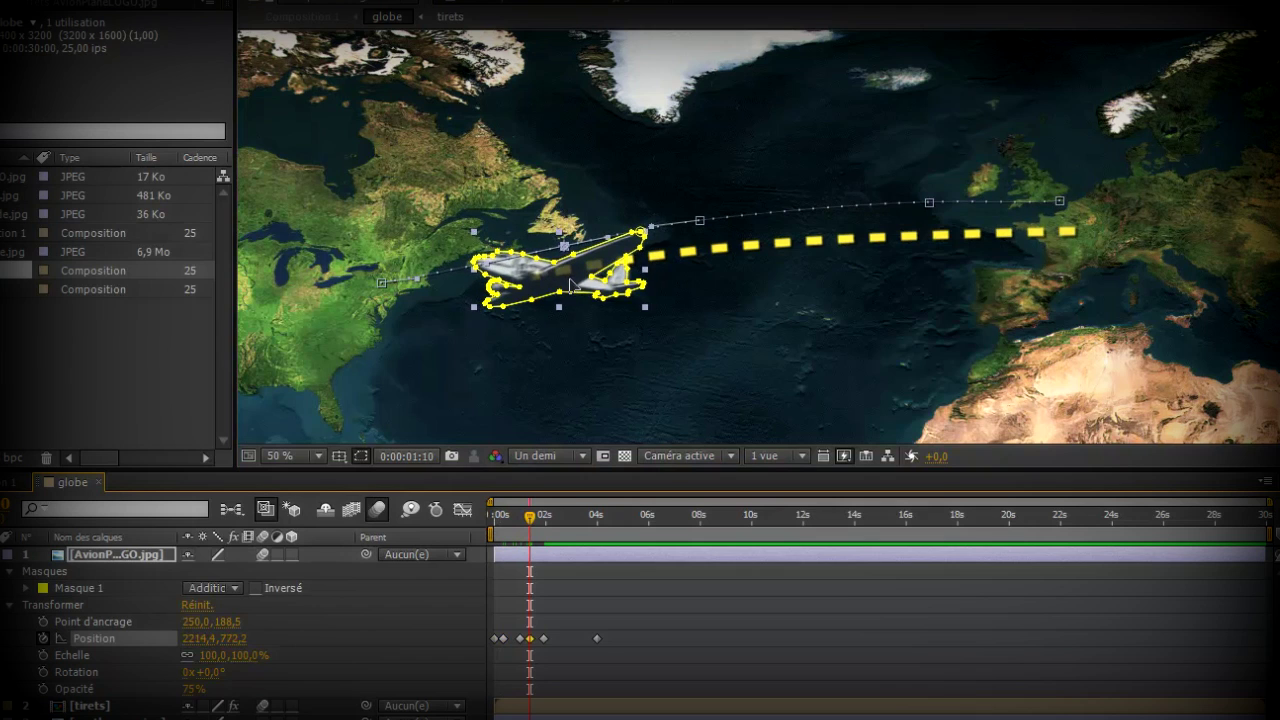
# - Select the plane's position keyframes and apply Tremblement with frequency 5 per second and magnitude 8
pyautogui.moveTo(552, 524)
pyautogui.mouseDown()
pyautogui.moveTo(558, 514)
pyautogui.moveTo(543, 513)
pyautogui.moveTo(560, 516)
pyautogui.mouseUp()
pyautogui.click(597, 638)
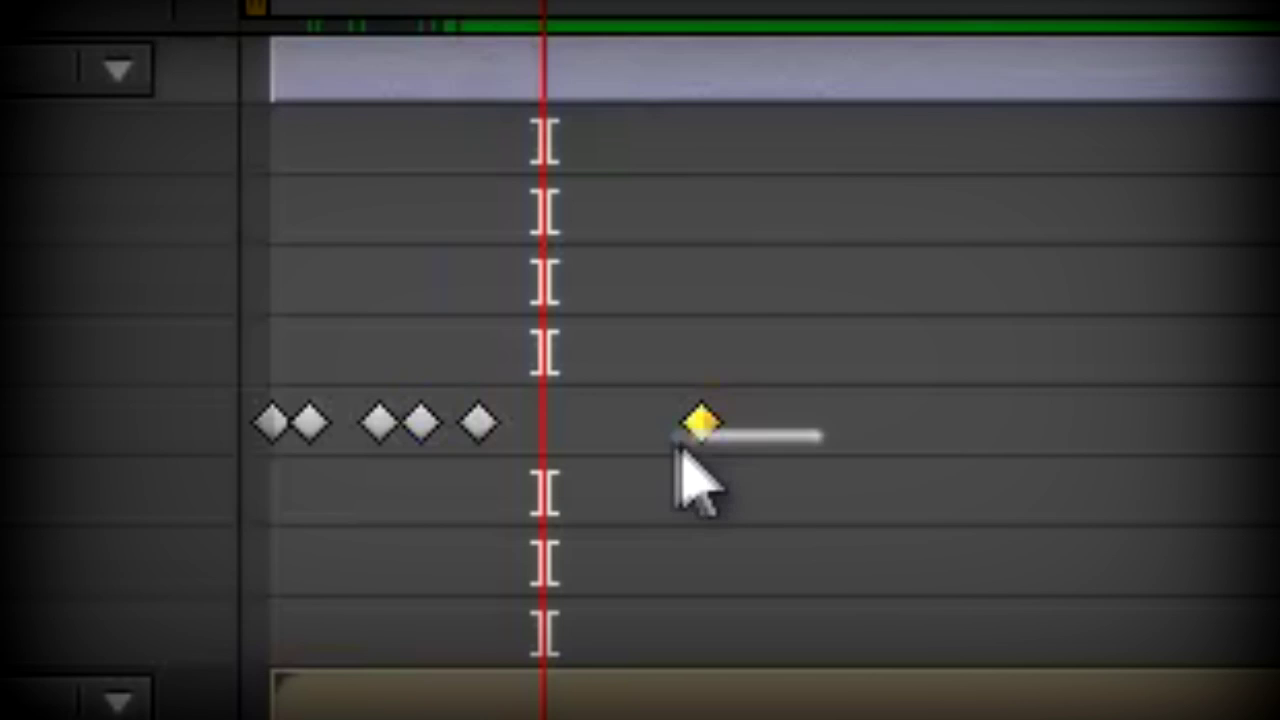
pyautogui.moveTo(680, 449); pyautogui.dragTo(464, 422)
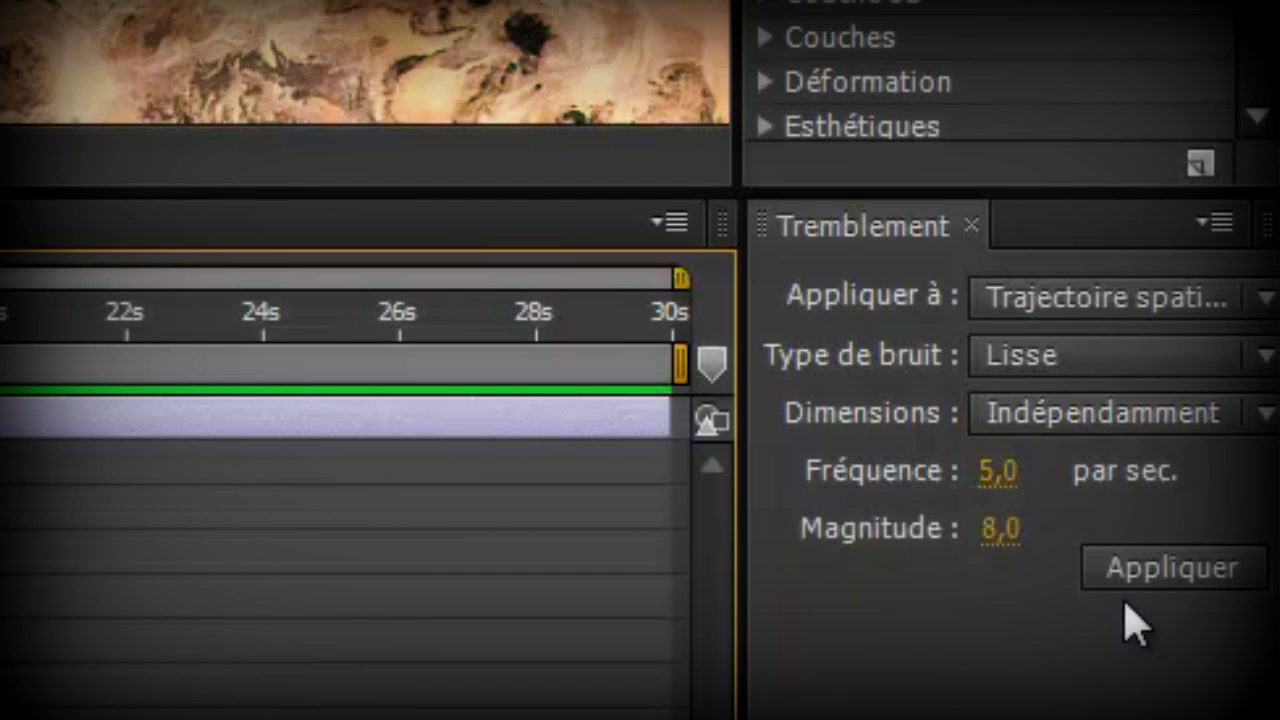
pyautogui.click(1134, 584)
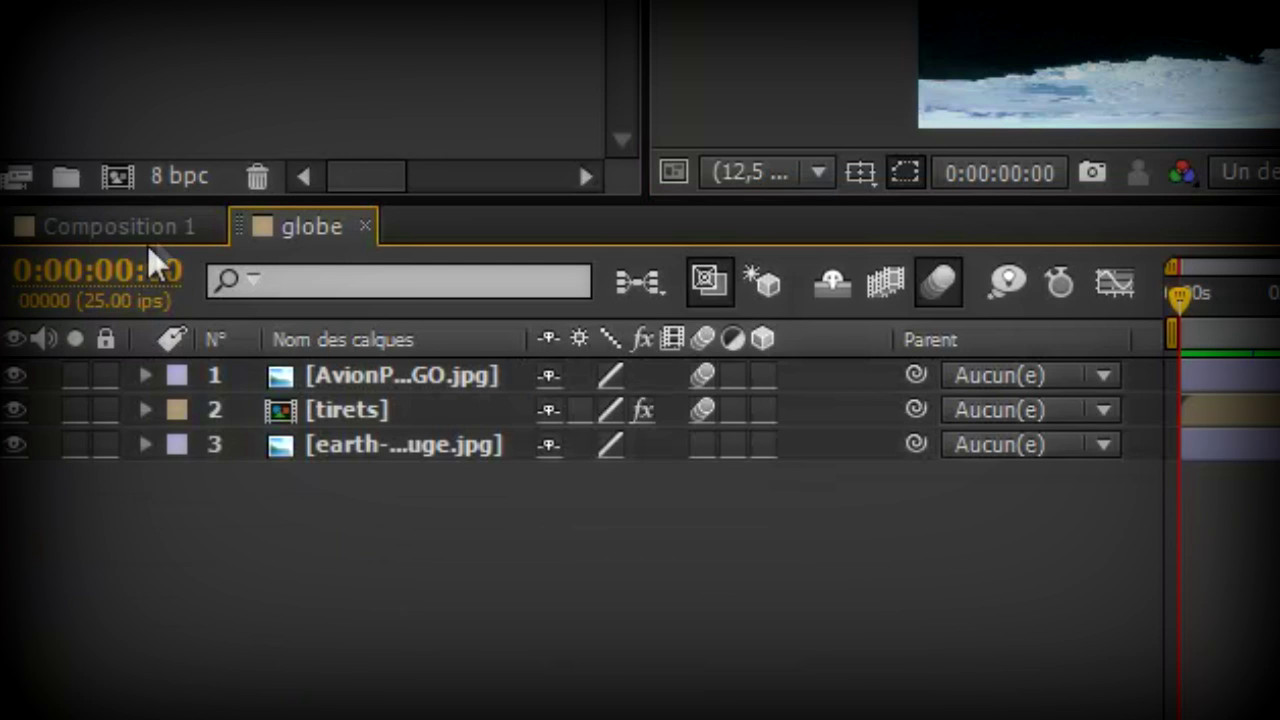
# - Open Composition 1 and apply the CC Sphere effect to the globe layer
pyautogui.click(148, 238)
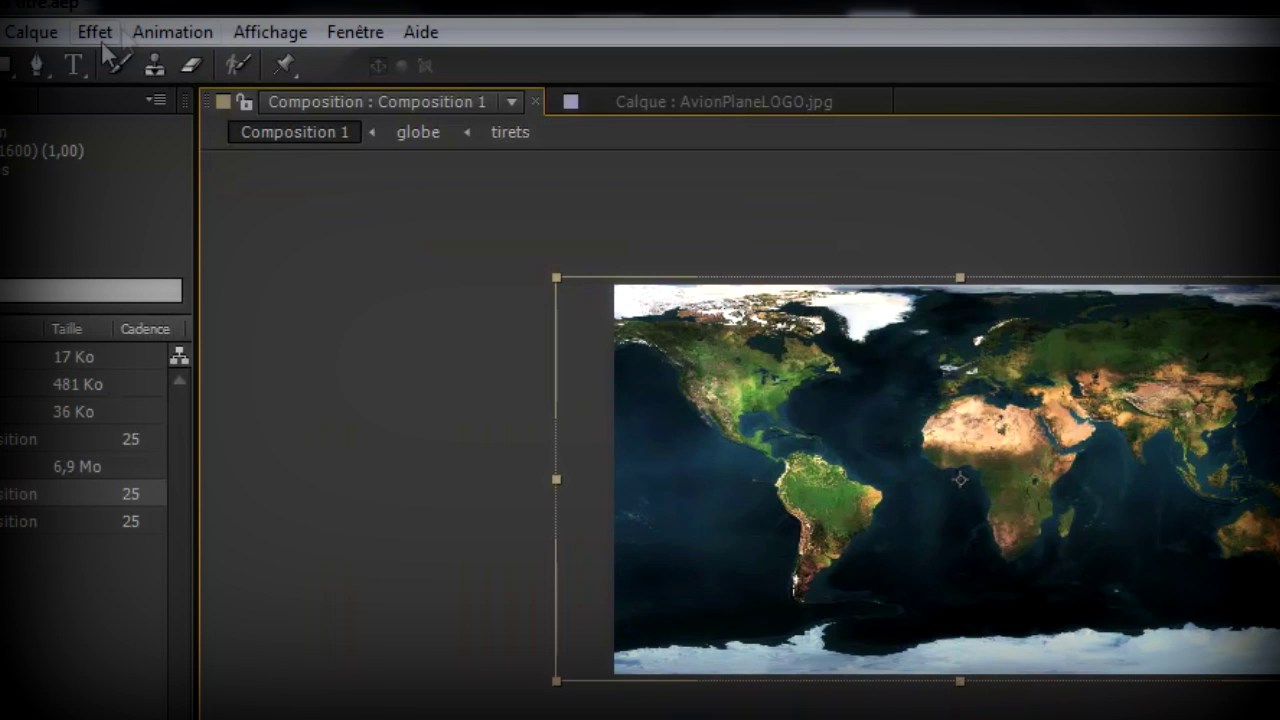
pyautogui.click(100, 36)
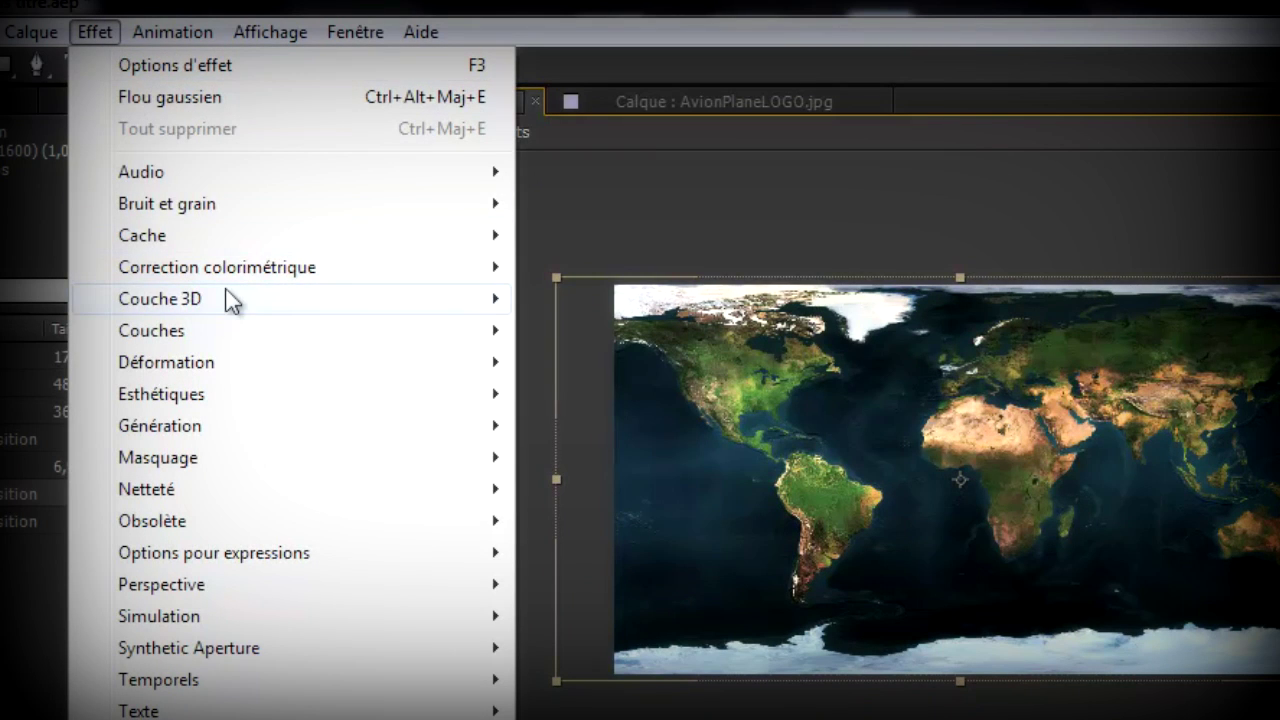
pyautogui.moveTo(229, 588)
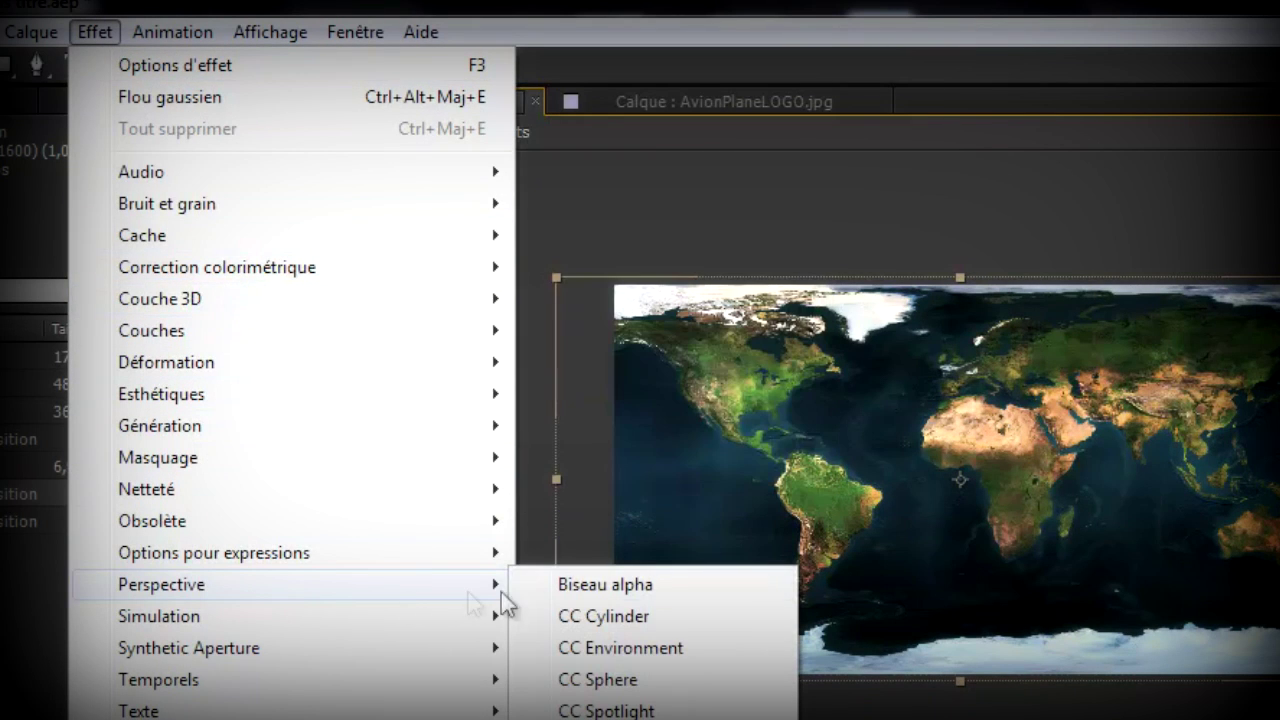
pyautogui.click(600, 680)
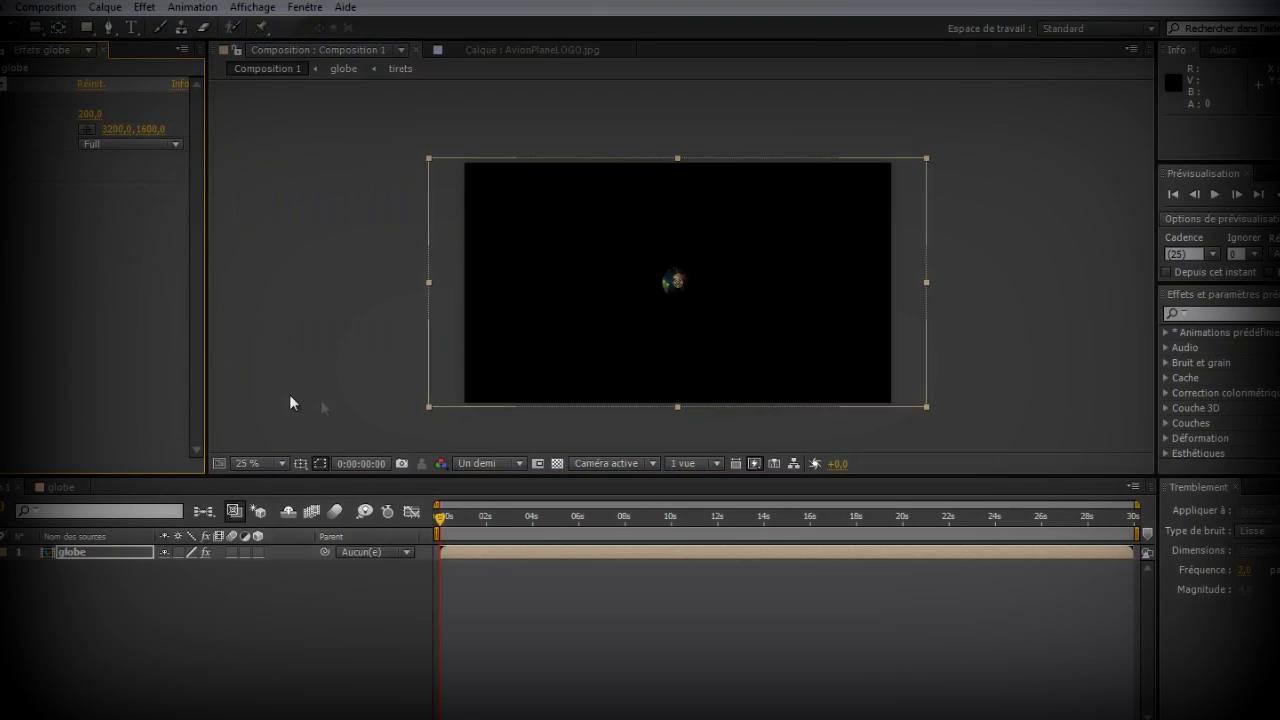
# - Set the sphere's radius to 3000 and its offset to 3040, 3806.7
pyautogui.scroll(2, 576, 358)
pyautogui.scroll(-2, 576, 358)
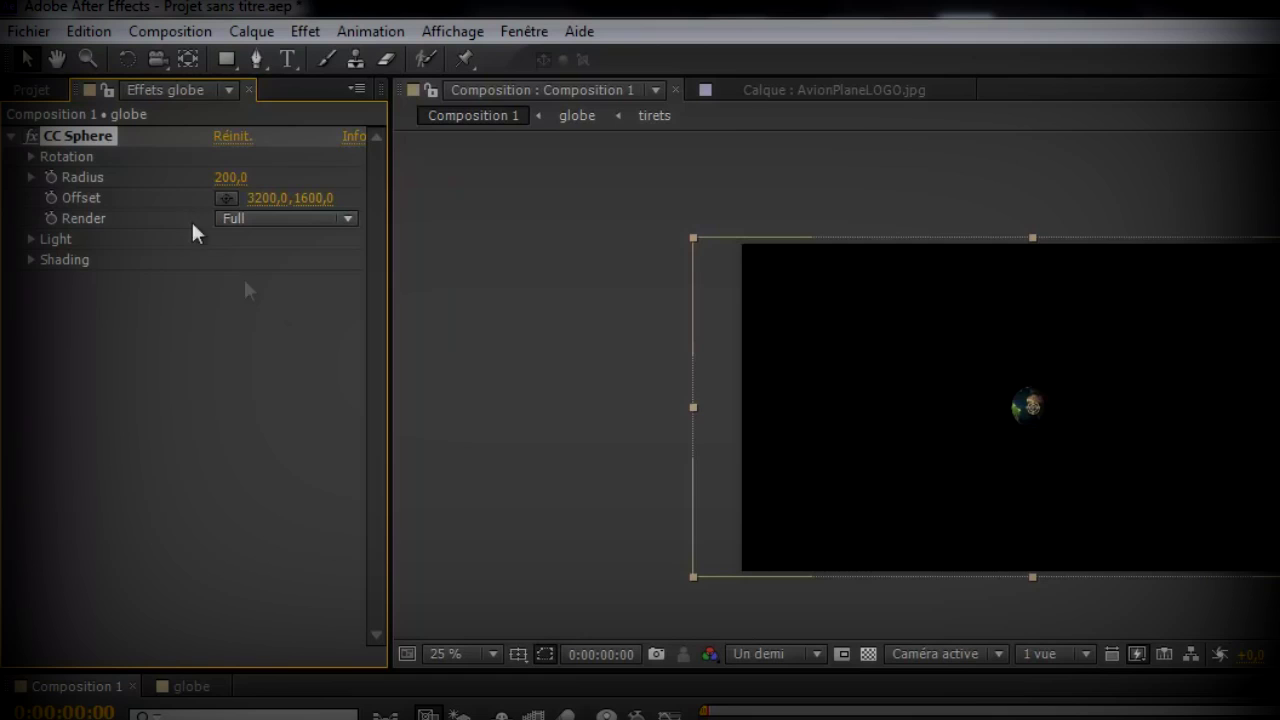
pyautogui.click(231, 178)
pyautogui.write('2800')
pyautogui.press('Return')
pyautogui.click(230, 177)
pyautogui.write('3000')
pyautogui.press('Return')
pyautogui.moveTo(307, 206); pyautogui.dragTo(628, 229)
pyautogui.moveTo(1031, 449); pyautogui.dragTo(1014, 640)
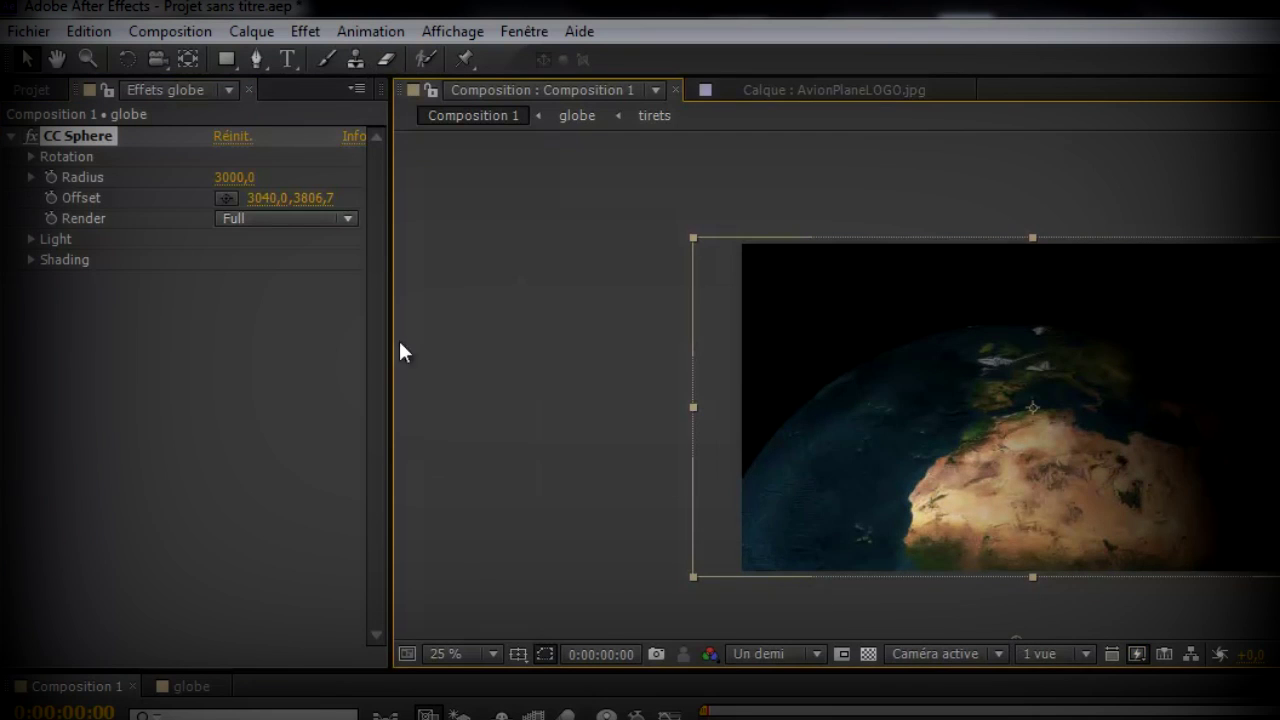
# - Rotate the sphere to -37° on X and 2° on Y, and set its offset to 3040, 2401.7
pyautogui.click(31, 156)
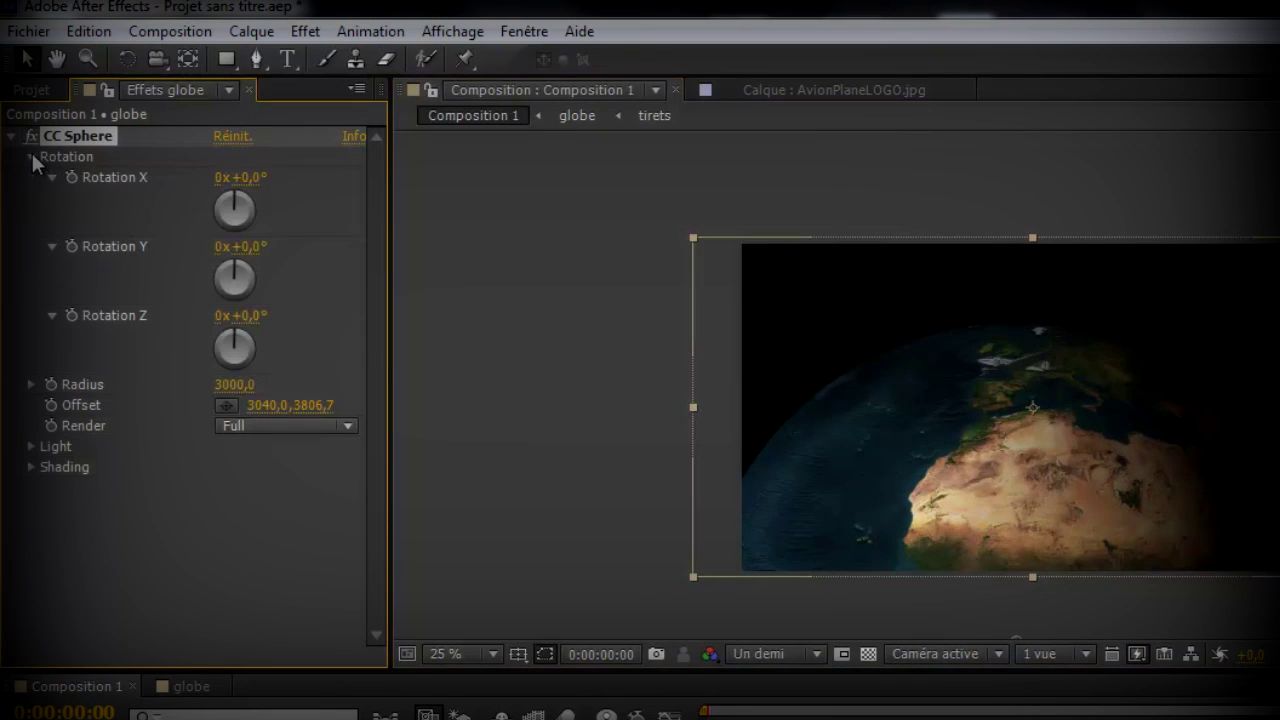
pyautogui.moveTo(235, 278); pyautogui.dragTo(235, 266)
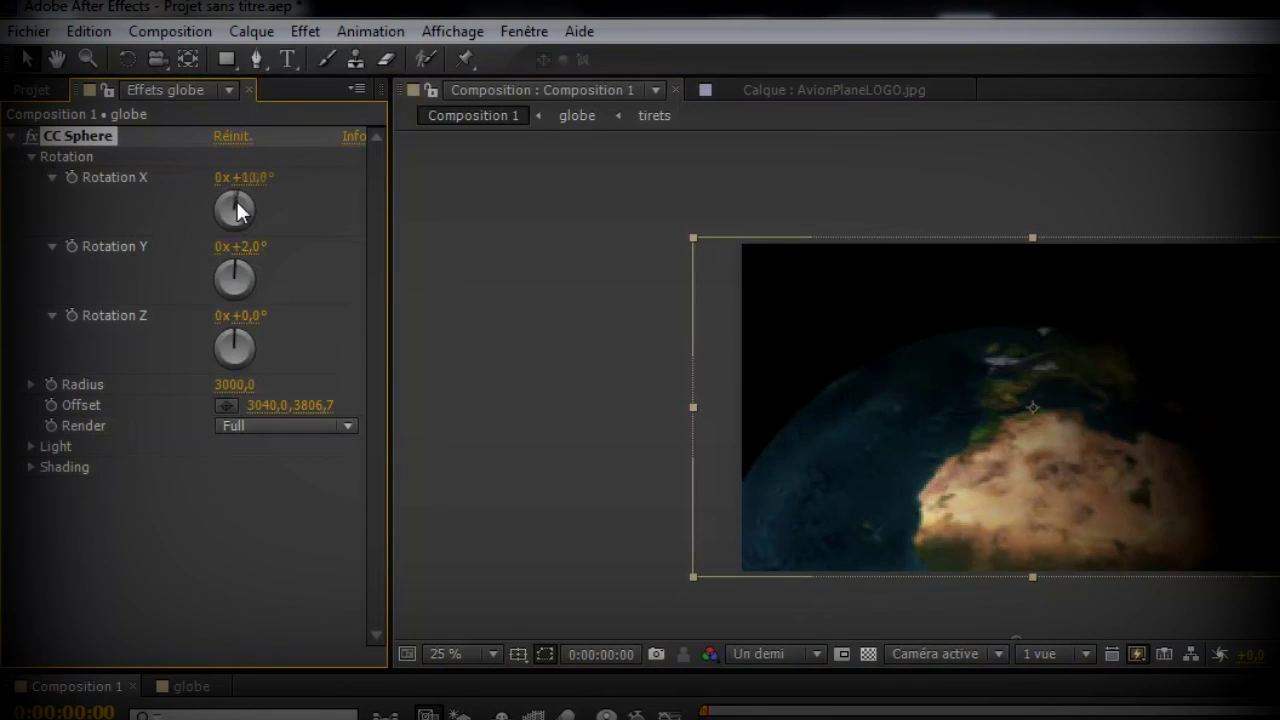
pyautogui.moveTo(234, 200); pyautogui.dragTo(230, 210)
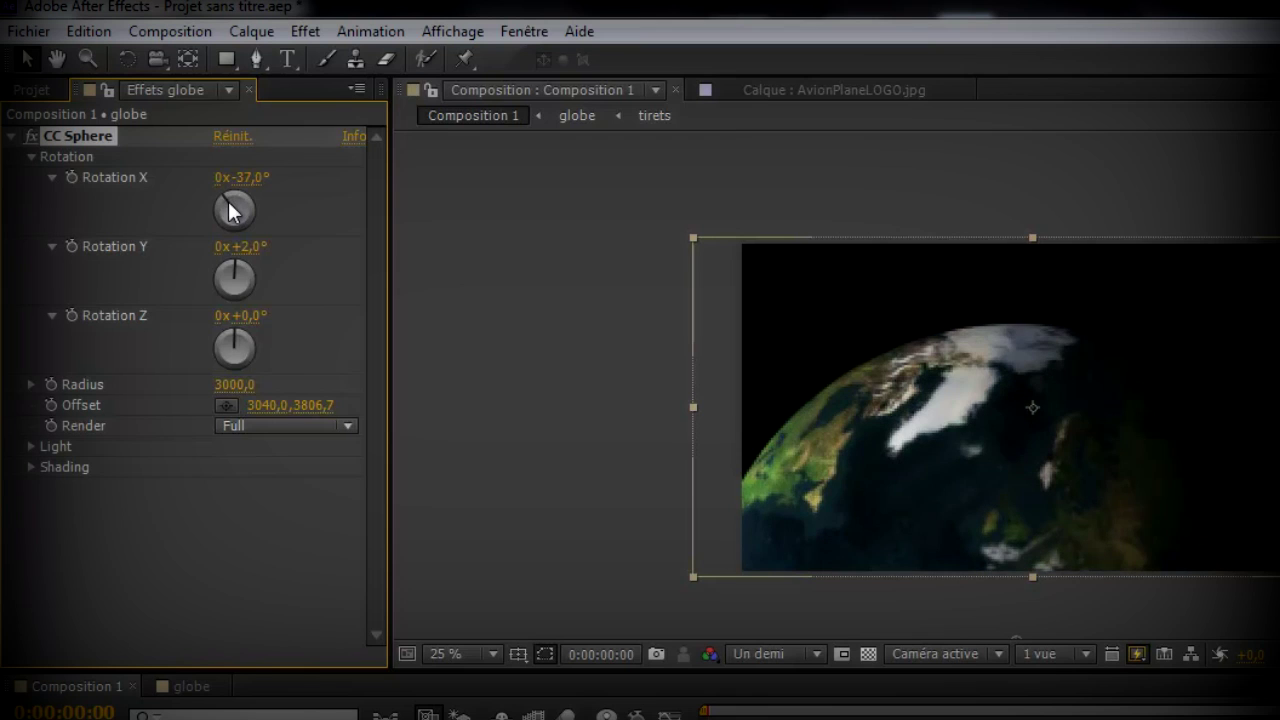
pyautogui.moveTo(308, 412); pyautogui.dragTo(318, 415)
pyautogui.moveTo(309, 163); pyautogui.dragTo(310, 20)
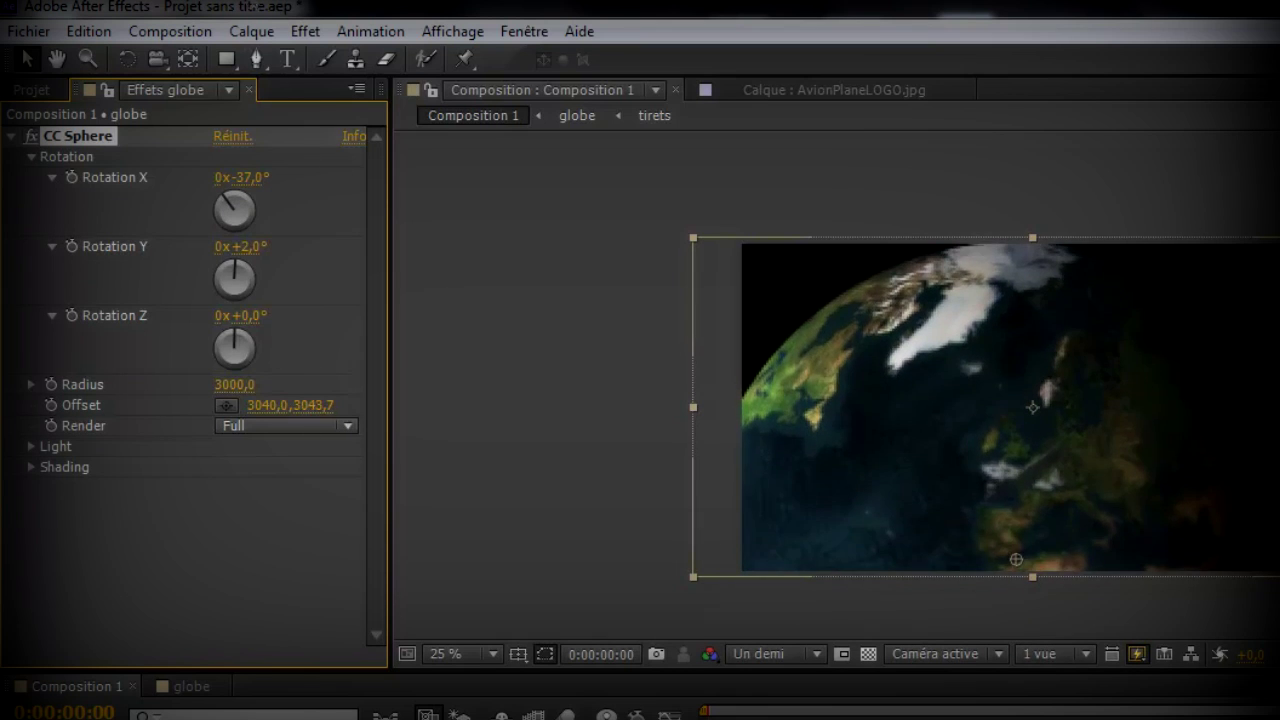
pyautogui.moveTo(309, 410); pyautogui.dragTo(274, 18)
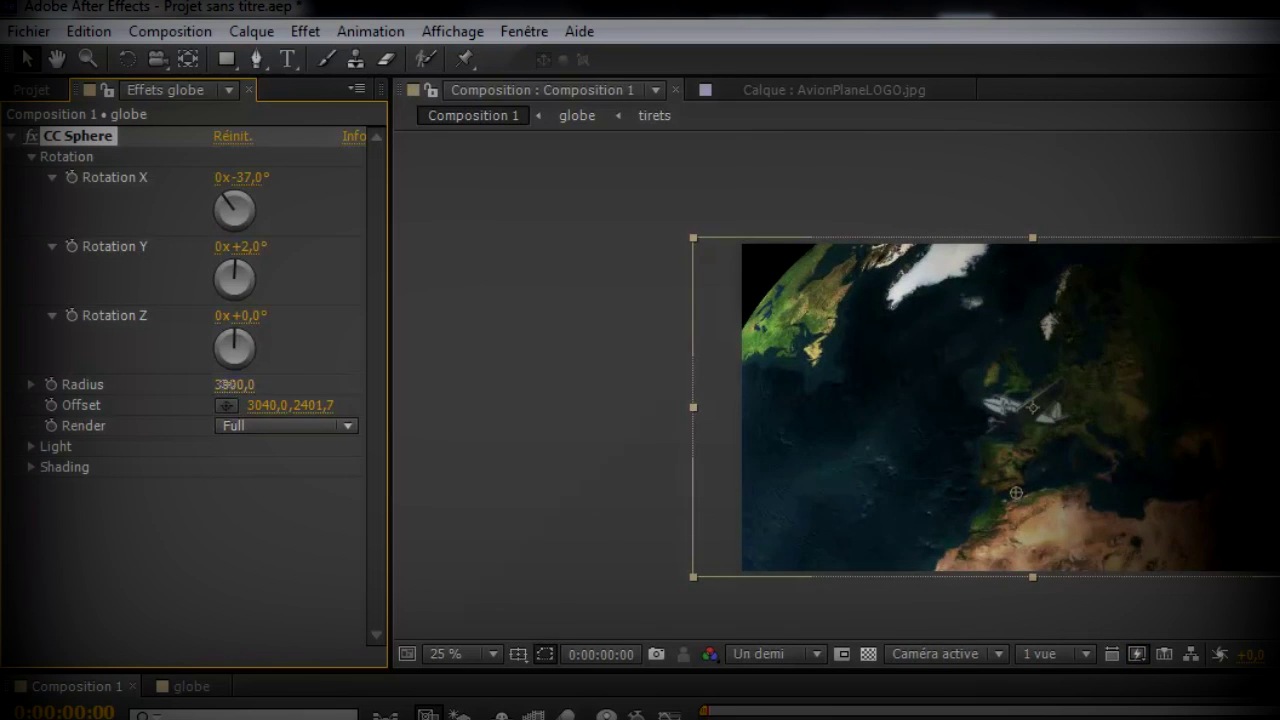
# - Keyframe the sphere's radius at 3576 at the start and 2438 at 0:00:02:00
pyautogui.moveTo(222, 393); pyautogui.dragTo(37, 55)
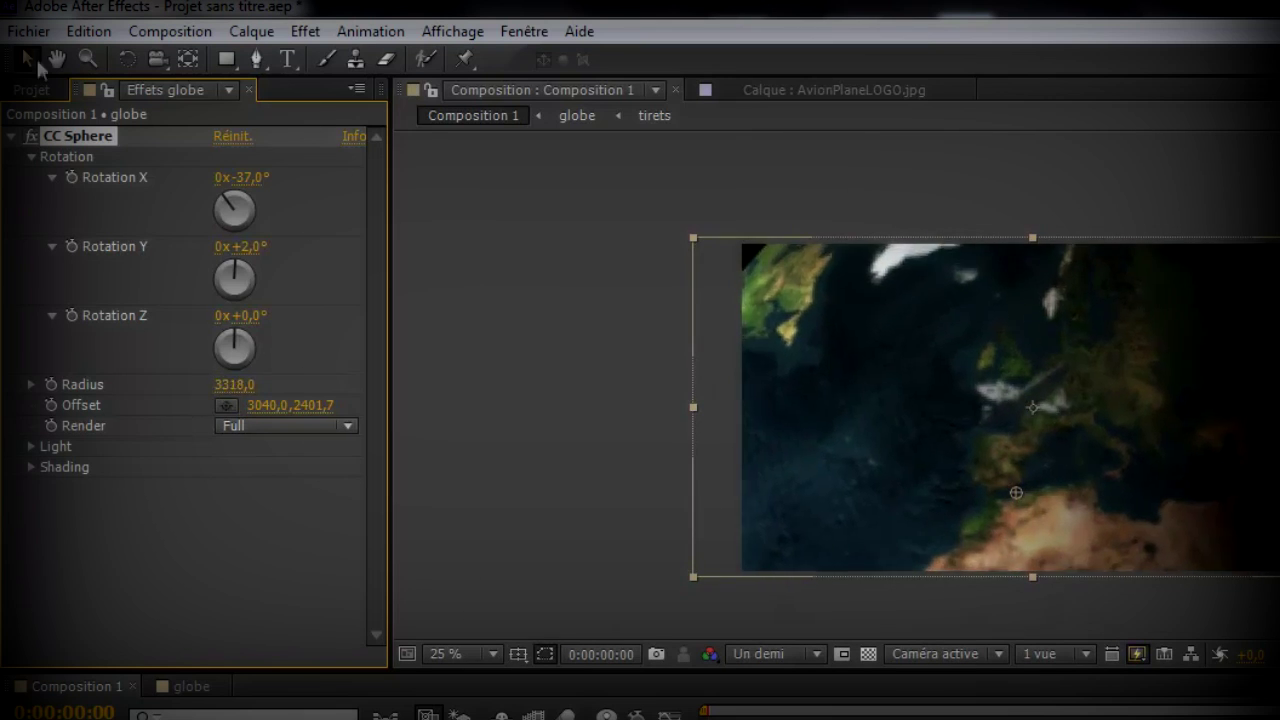
pyautogui.moveTo(227, 385); pyautogui.dragTo(150, 40)
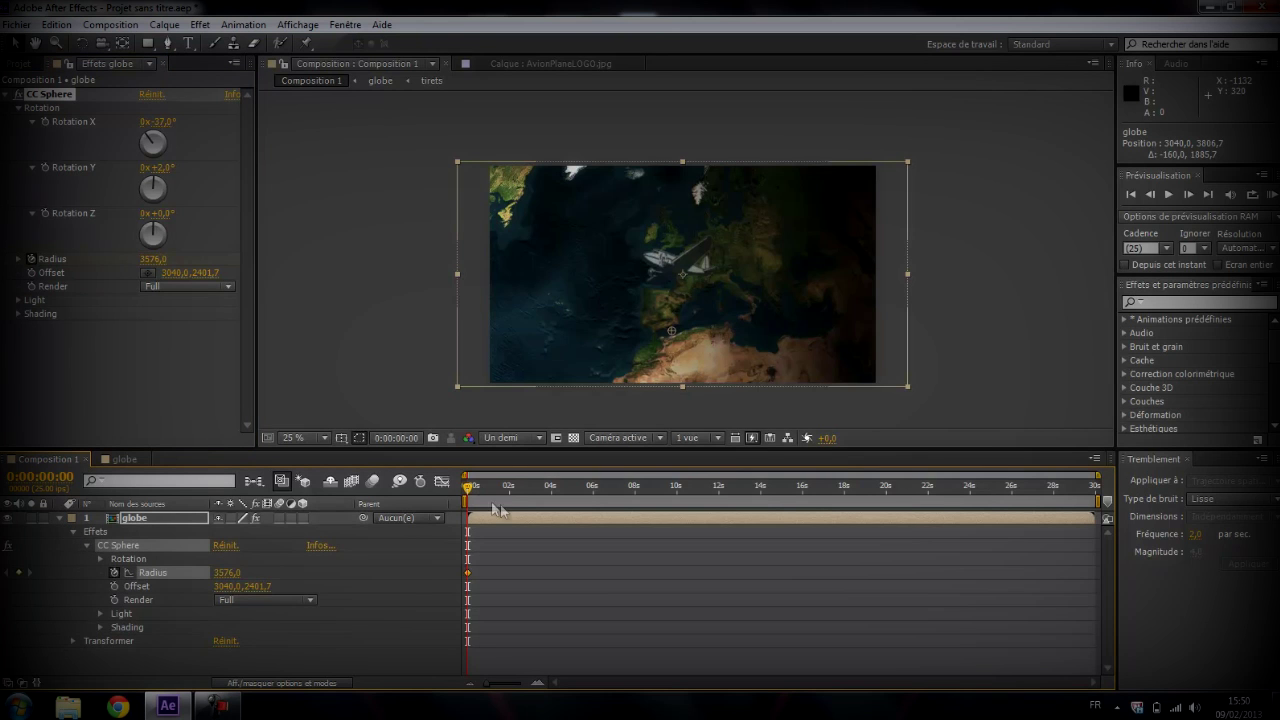
pyautogui.press('space')
pyautogui.moveTo(152, 259); pyautogui.dragTo(146, 326)
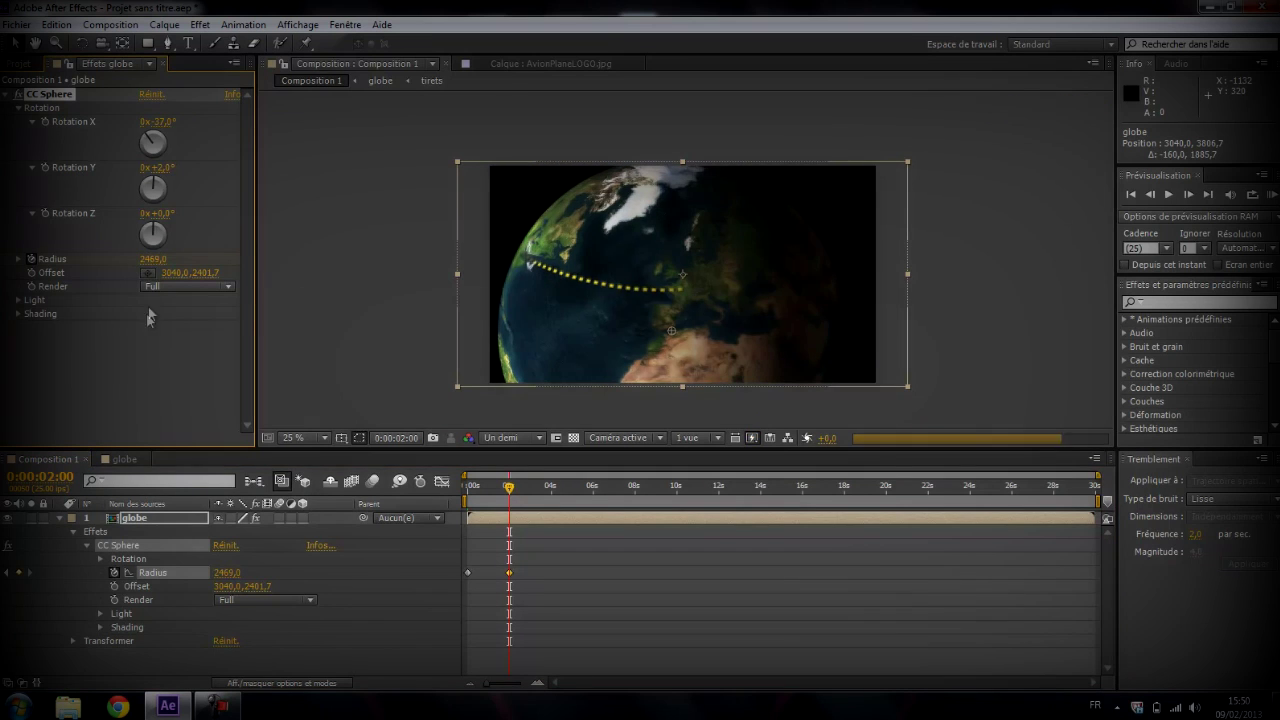
# - Keyframe the sphere's Rotation Y at 2° at the start and 64° at 0:00:02:00, turning the globe towards North America
pyautogui.press('Home')
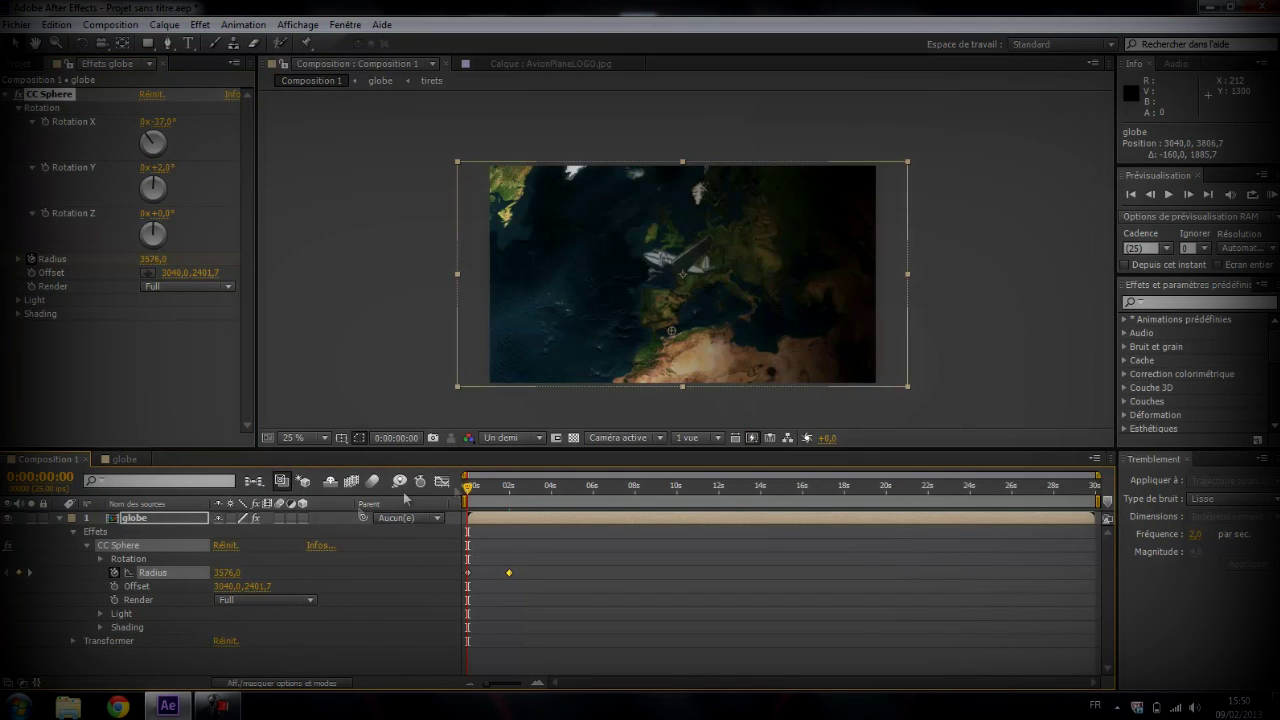
pyautogui.moveTo(471, 492)
pyautogui.mouseDown()
pyautogui.moveTo(537, 503)
pyautogui.moveTo(467, 490)
pyautogui.mouseUp()
pyautogui.click(44, 167)
pyautogui.moveTo(468, 487); pyautogui.dragTo(509, 497)
pyautogui.moveTo(153, 190); pyautogui.dragTo(160, 186)
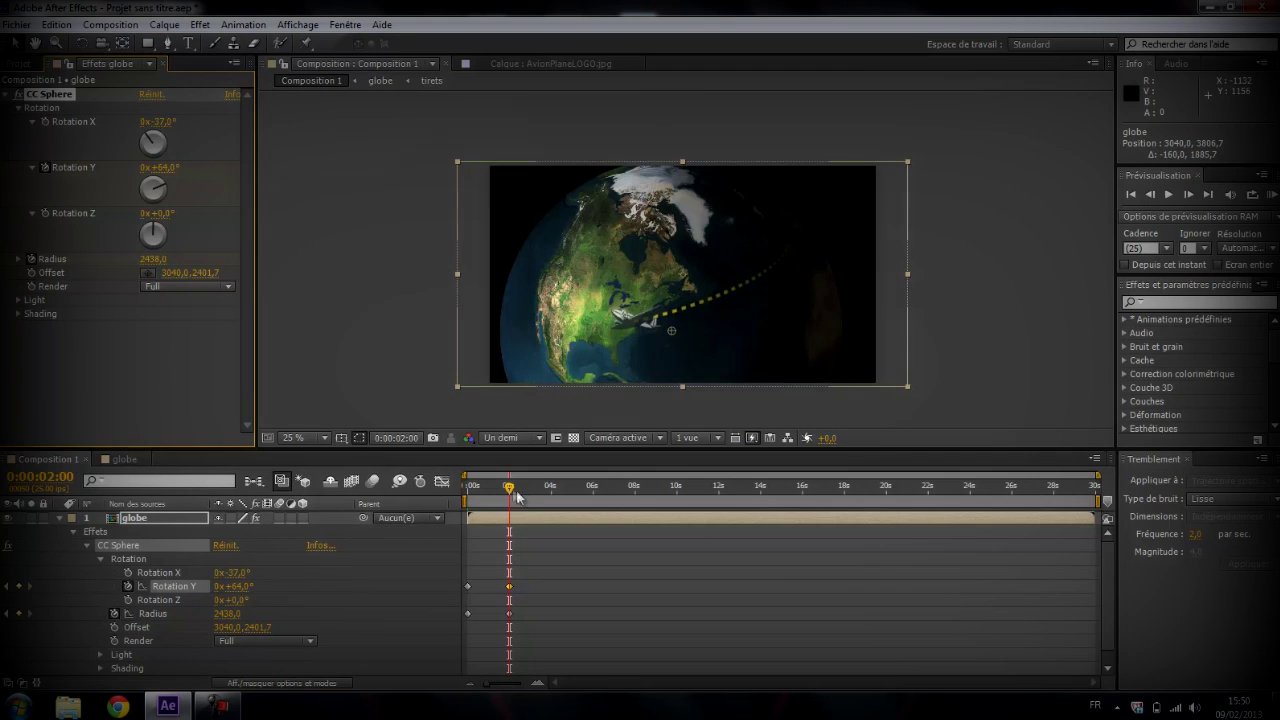
# - Keyframe the sphere's offset at 3040, 2401.7 at the start and 3040, 1674.7 at 0:00:02:00
pyautogui.moveTo(517, 497); pyautogui.dragTo(122, 450)
pyautogui.click(31, 272)
pyautogui.click(509, 485)
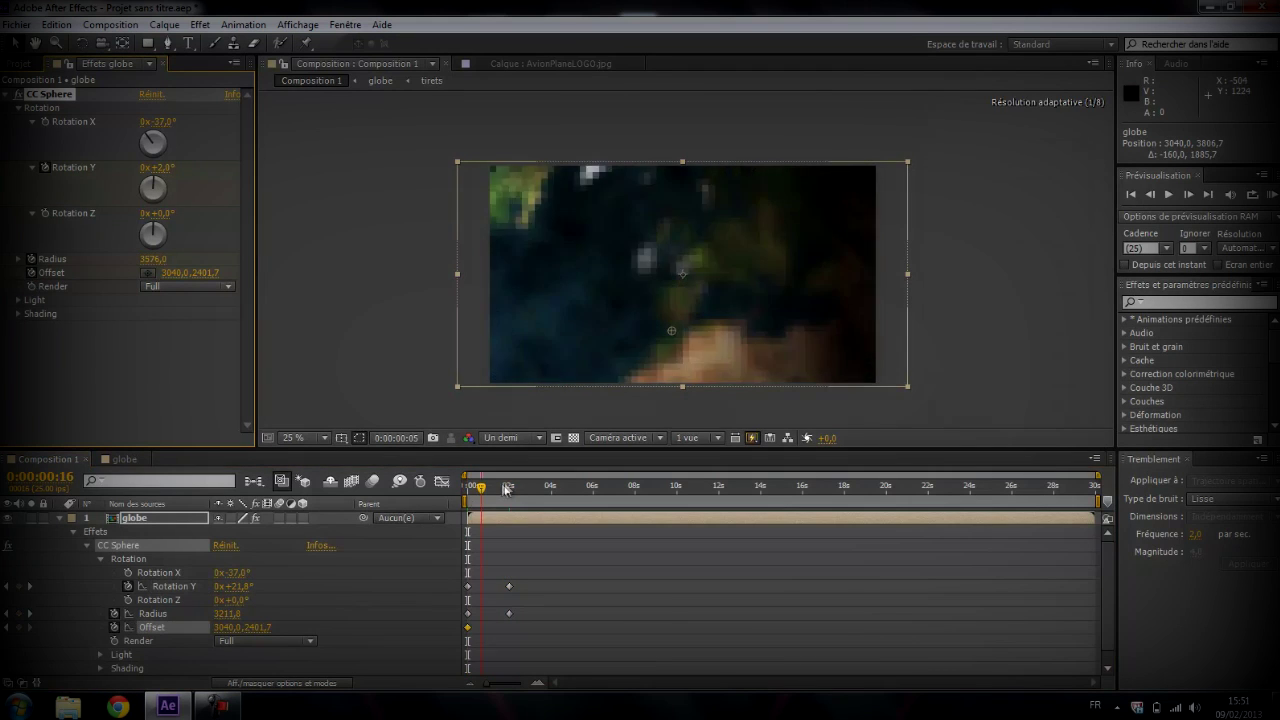
pyautogui.moveTo(200, 272); pyautogui.dragTo(201, 279)
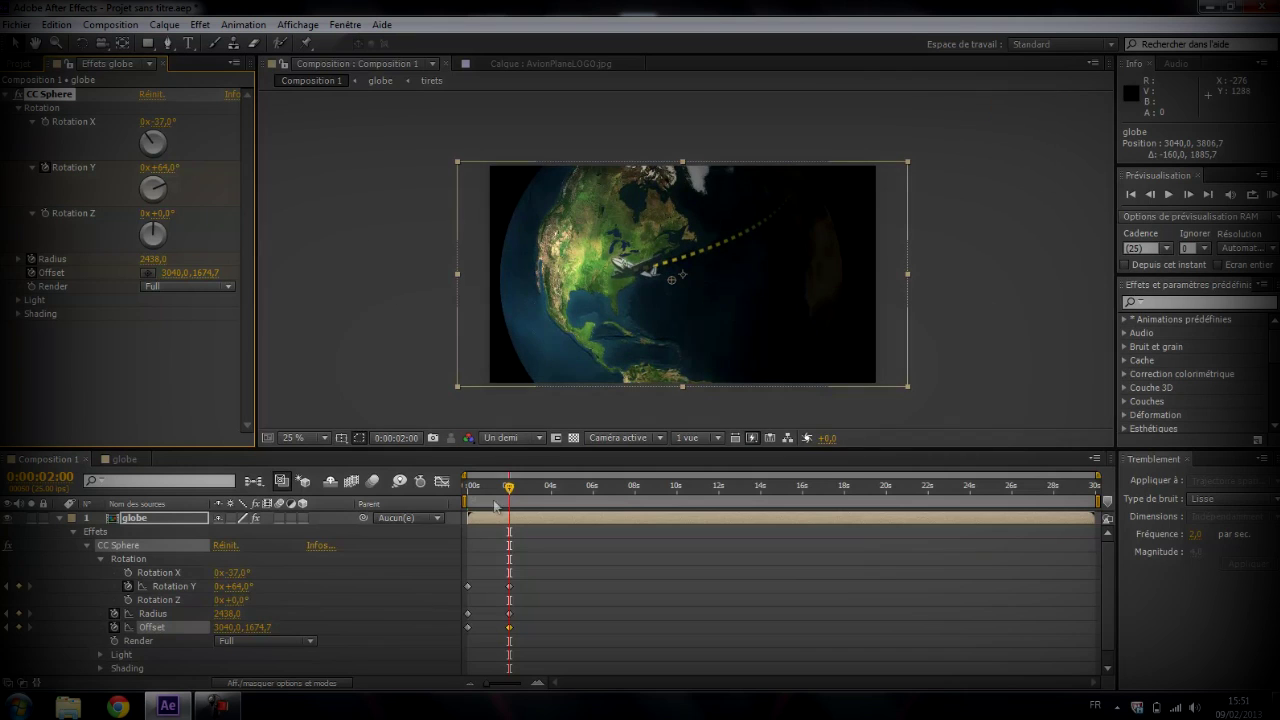
# - Enable motion blur on the globe layer and add an effects layer above it
pyautogui.click(266, 499)
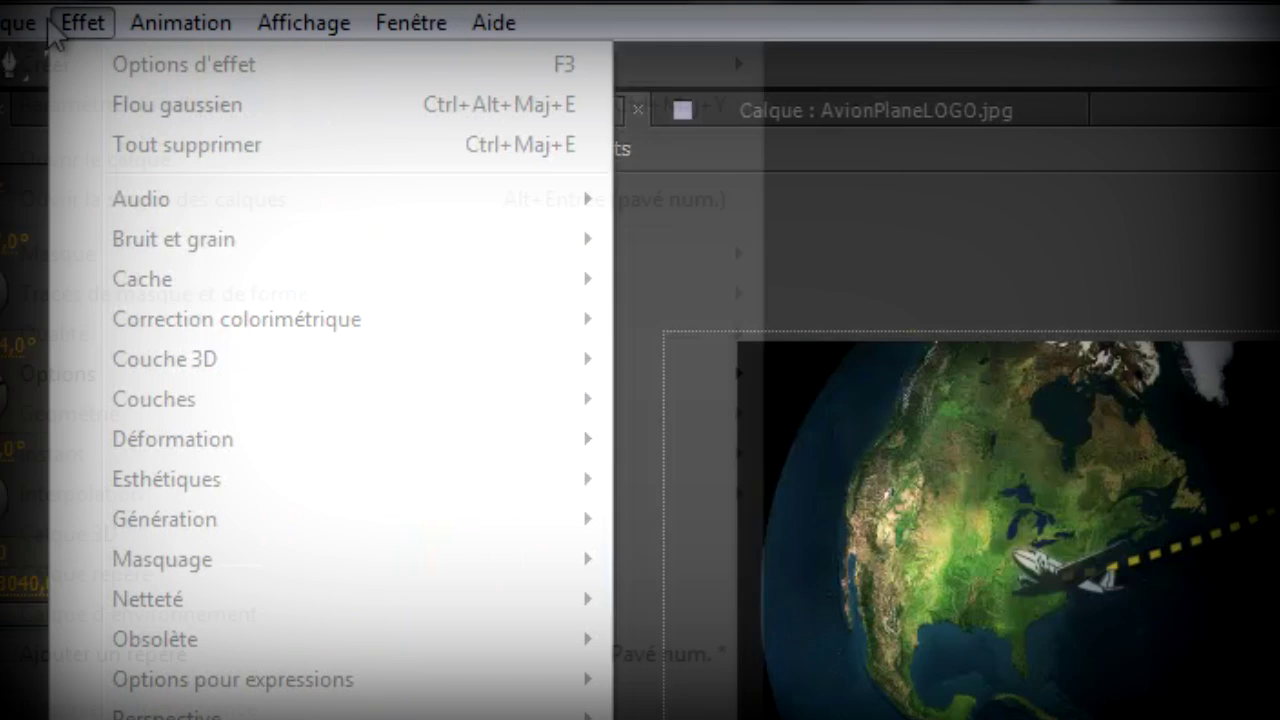
pyautogui.moveTo(30, 22)
pyautogui.moveTo(440, 80)
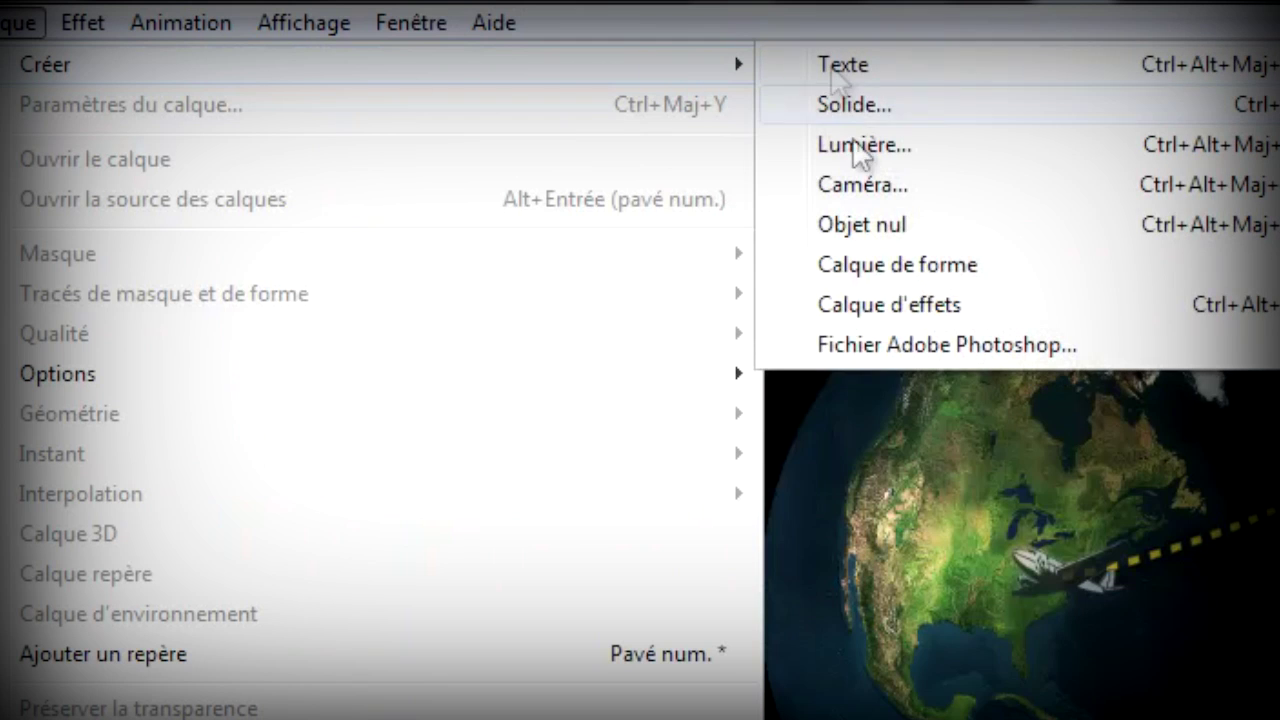
pyautogui.click(898, 305)
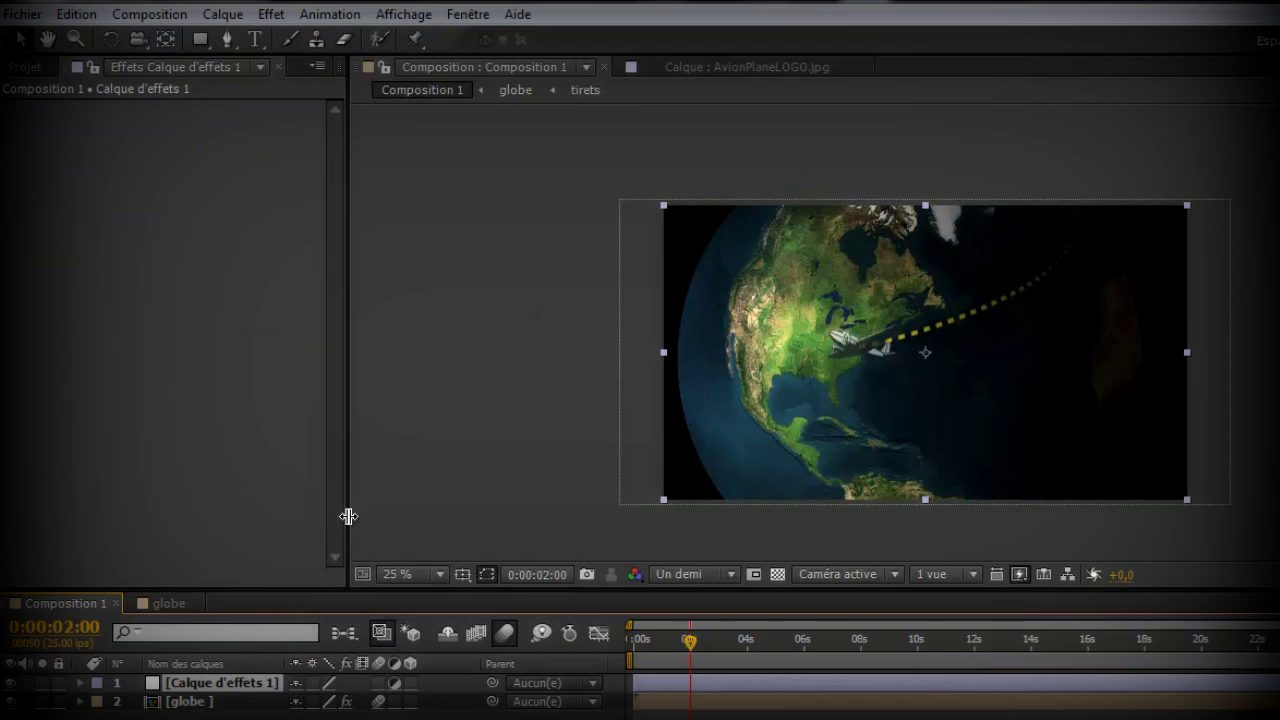
# - Apply CC Toner to the effects layer and set Blend w. Original to 20%
pyautogui.click(271, 15)
pyautogui.moveTo(375, 195)
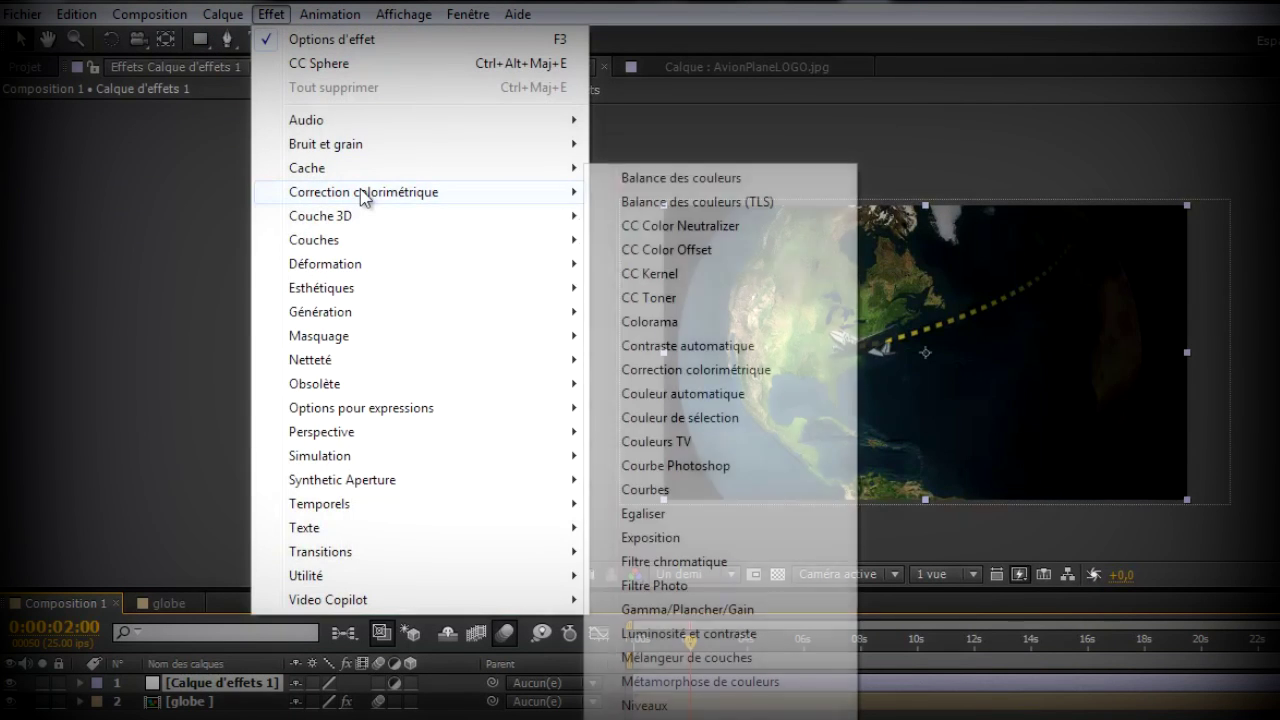
pyautogui.click(660, 299)
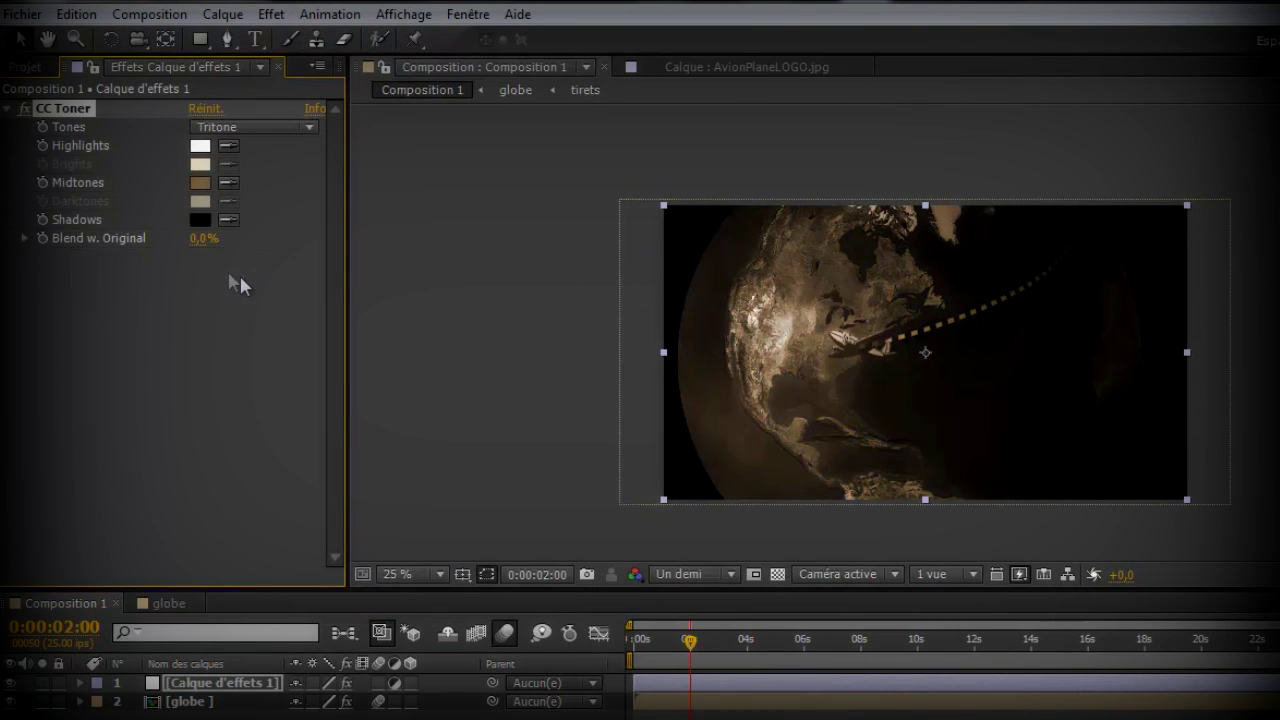
pyautogui.click(204, 239)
pyautogui.write('59')
pyautogui.press('Return')
pyautogui.click(205, 238)
pyautogui.write('20')
pyautogui.press('Return')
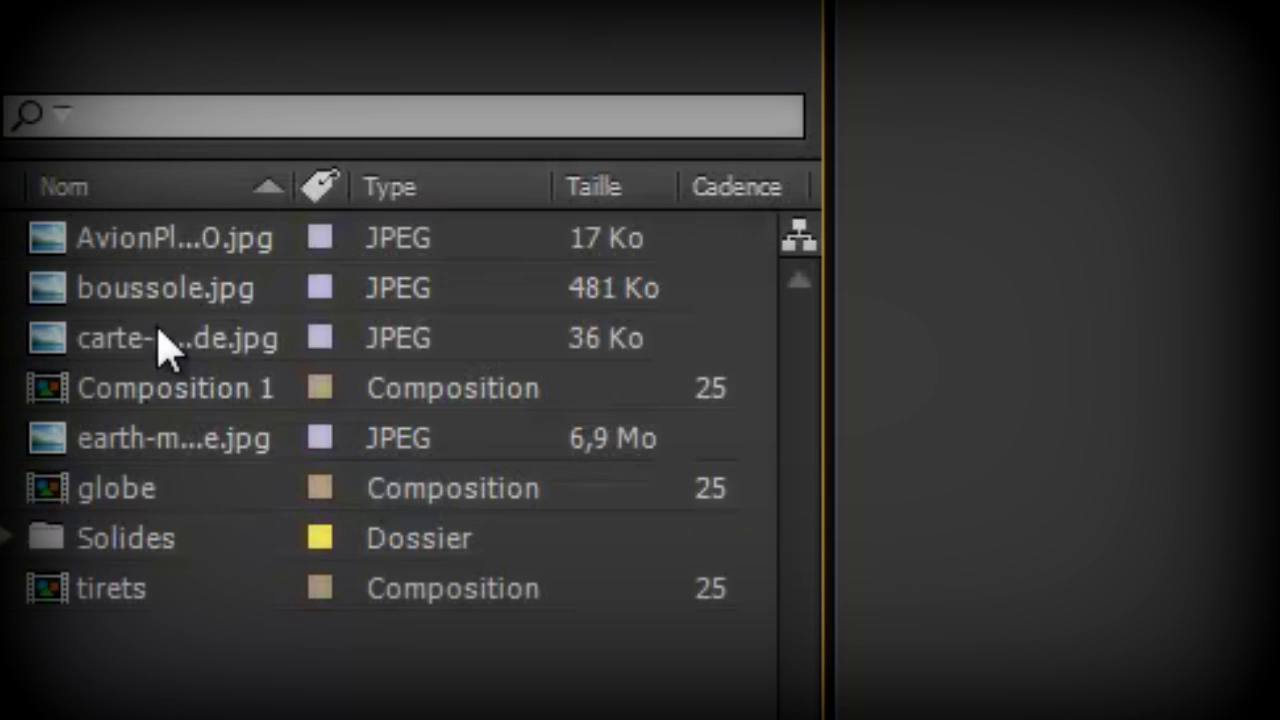
# - Add carte-etat-monde.jpg beneath the globe layer, scaled to 314% with 26% opacity
pyautogui.click(160, 340)
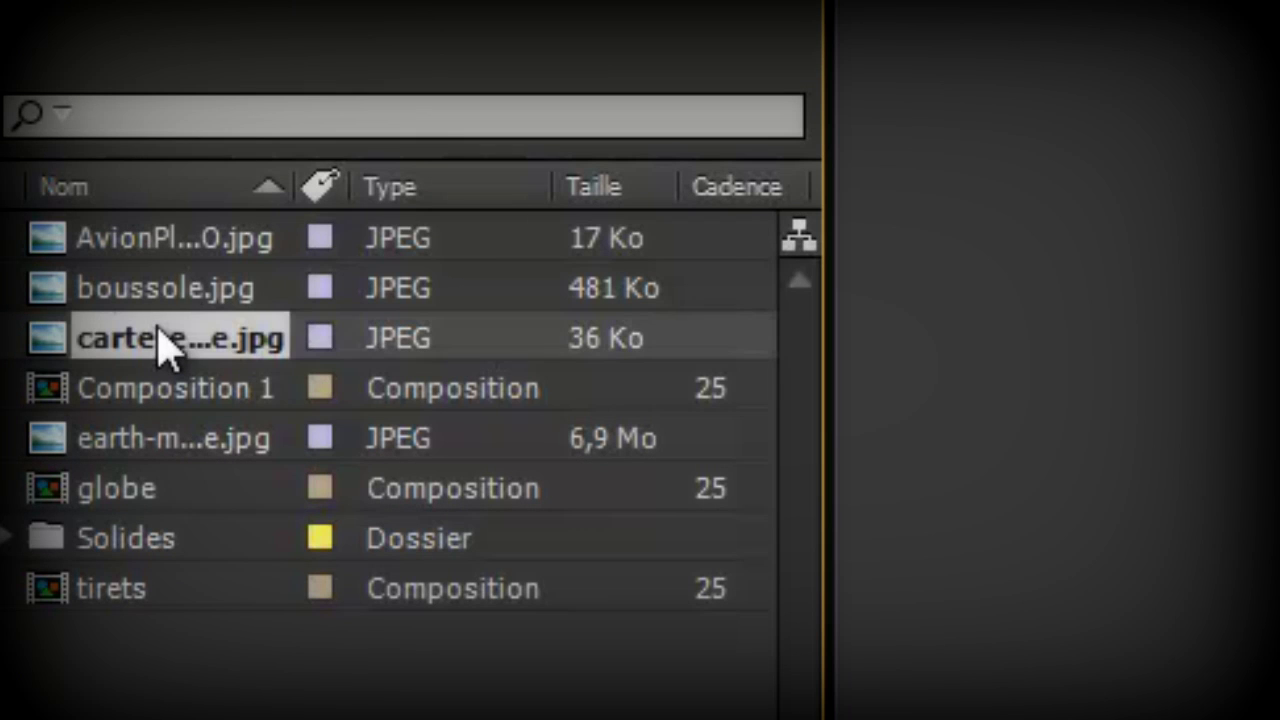
pyautogui.moveTo(158, 328); pyautogui.dragTo(381, 388)
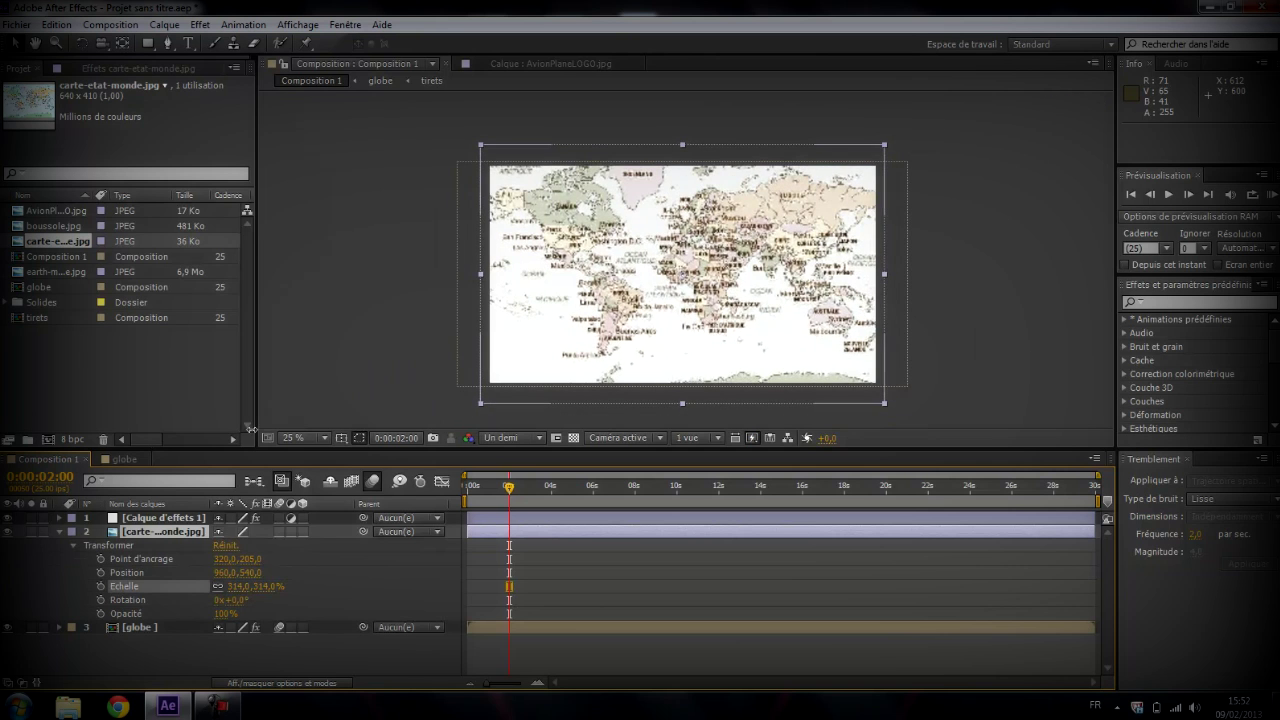
pyautogui.moveTo(222, 633); pyautogui.dragTo(210, 676)
pyautogui.moveTo(165, 532); pyautogui.dragTo(235, 627)
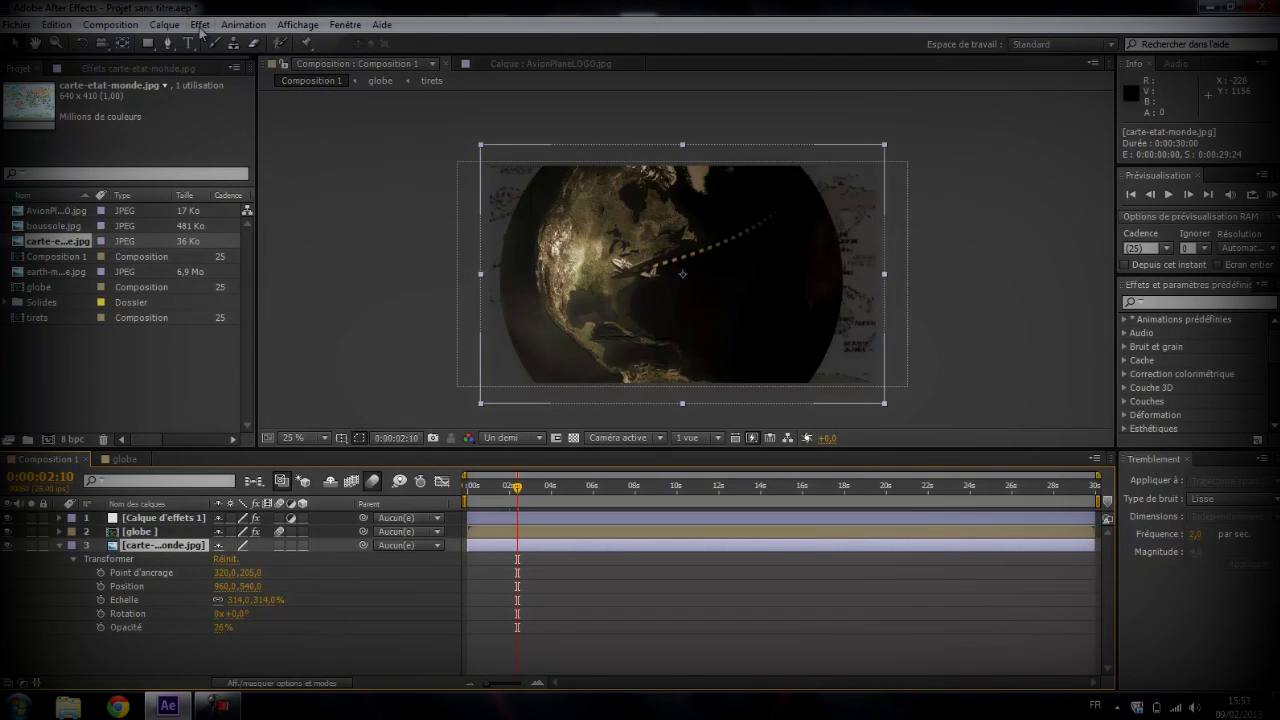
# - Apply the Flou gaussien effect to the carte-etat-monde background layer
pyautogui.click(200, 25)
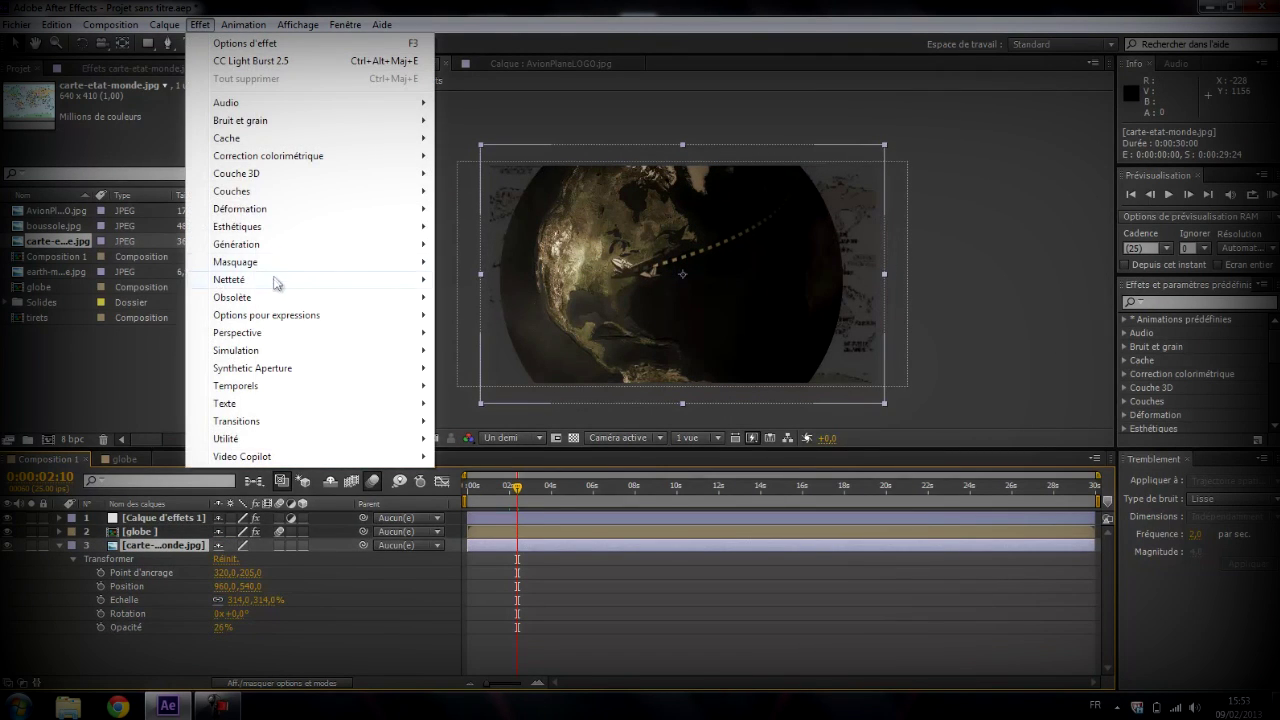
pyautogui.moveTo(339, 284)
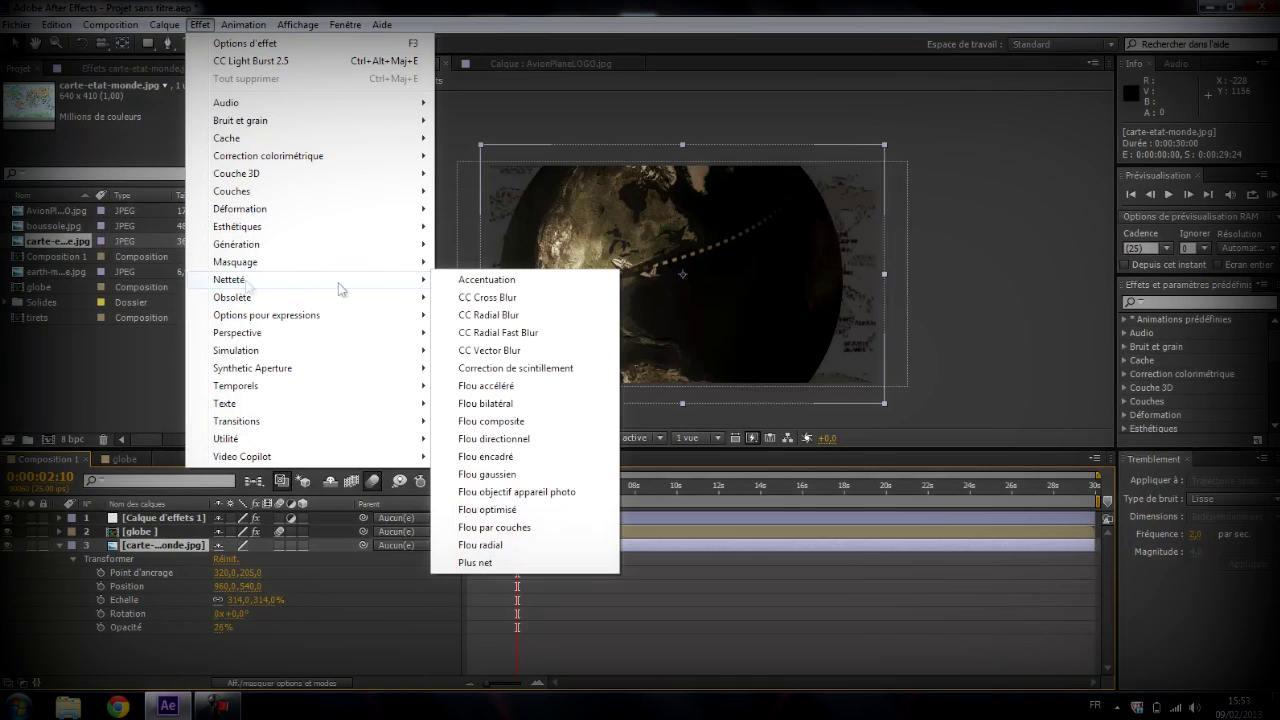
pyautogui.click(488, 474)
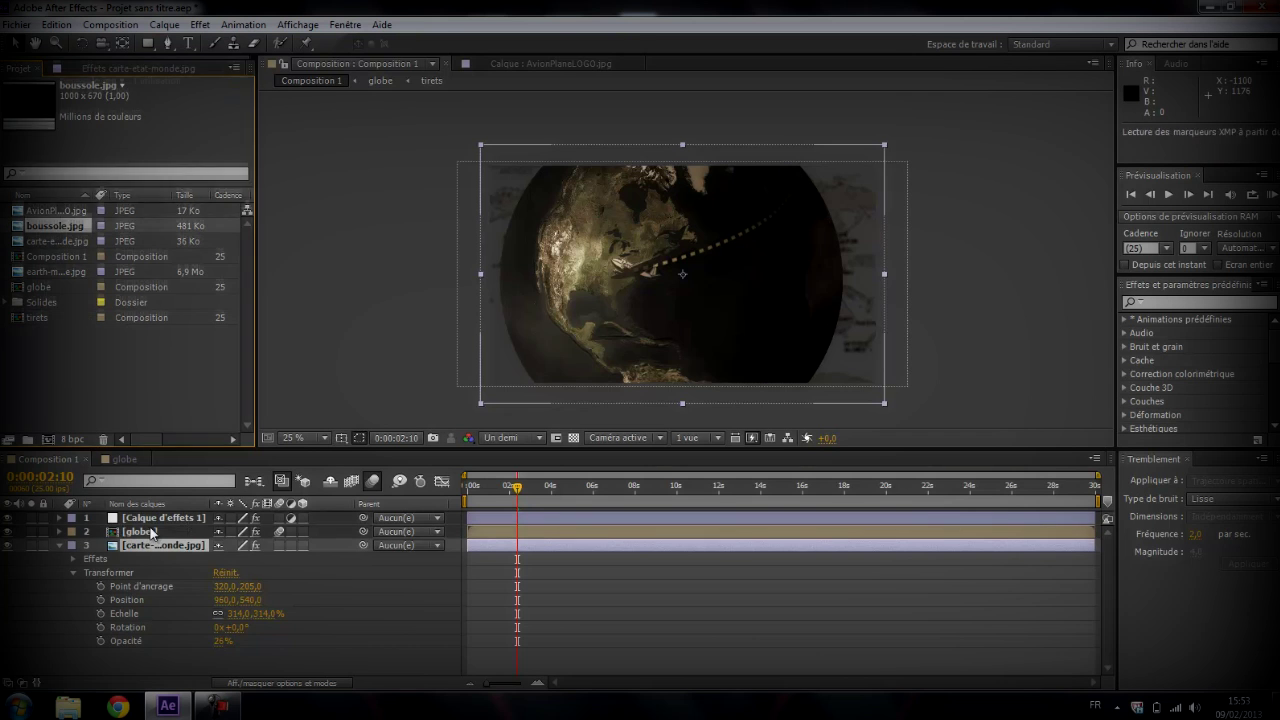
# - Place boussole.jpg above the globe layer, with the compass in the frame's lower-left corner
pyautogui.moveTo(663, 266); pyautogui.dragTo(548, 320)
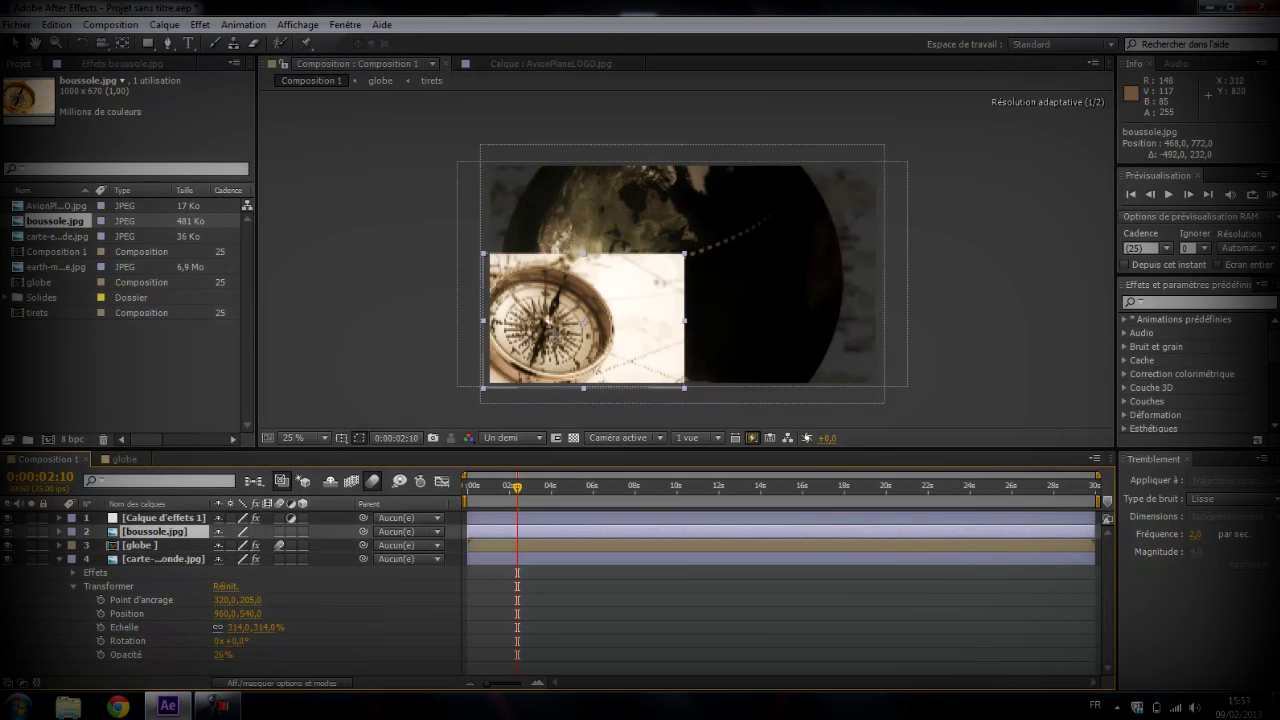
pyautogui.press('.')
pyautogui.press('g')
pyautogui.click(266, 345)
pyautogui.click(325, 289)
pyautogui.click(385, 270)
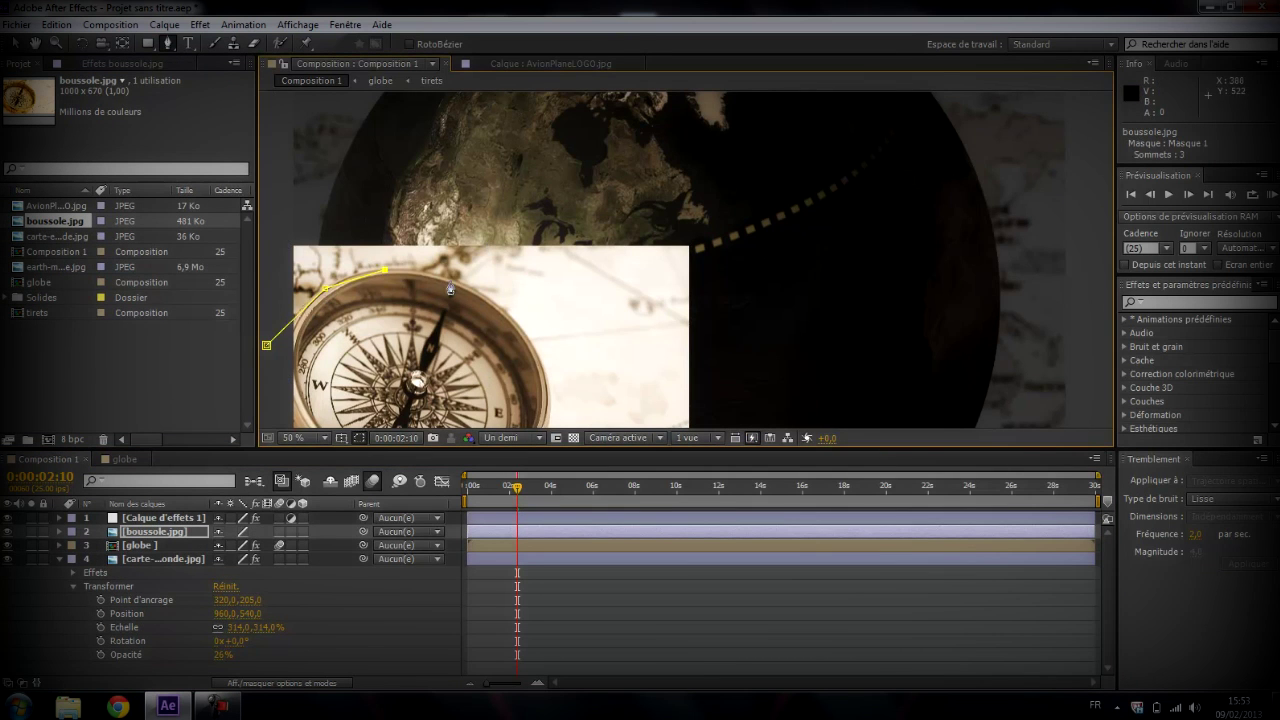
pyautogui.press(',')
pyautogui.hotkey('ctrl', 'z')
# - Trace a closed mask around the compass with the Pen tool in RotoBézier mode, extending beyond the frame's lower-left corner
pyautogui.click(410, 44)
pyautogui.click(469, 297)
pyautogui.click(562, 264)
pyautogui.click(604, 284)
pyautogui.click(618, 312)
pyautogui.click(645, 358)
pyautogui.click(655, 392)
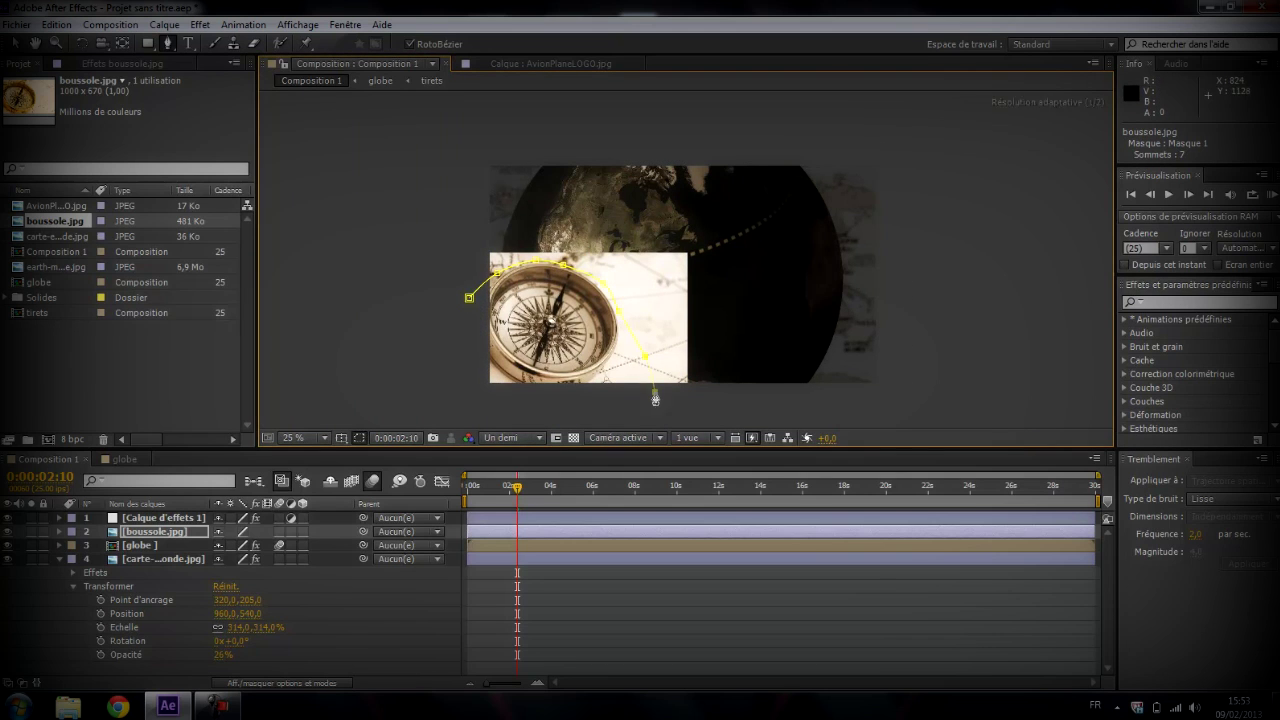
pyautogui.scroll(-1, 657, 397)
pyautogui.click(659, 370)
pyautogui.click(612, 378)
# - Set the feather of the compass mask to 98 pixels
pyautogui.click(59, 531)
pyautogui.click(73, 545)
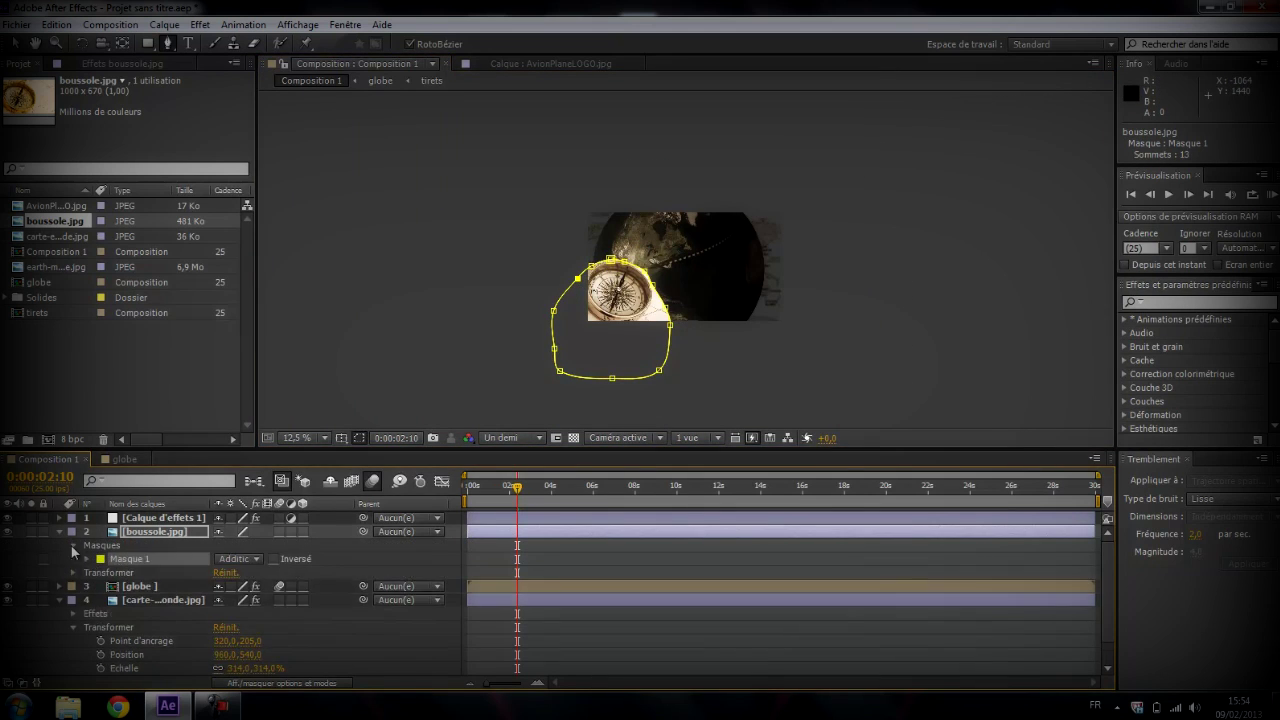
pyautogui.click(87, 559)
pyautogui.moveTo(229, 586); pyautogui.dragTo(238, 532)
pyautogui.scroll(2, 554, 328)
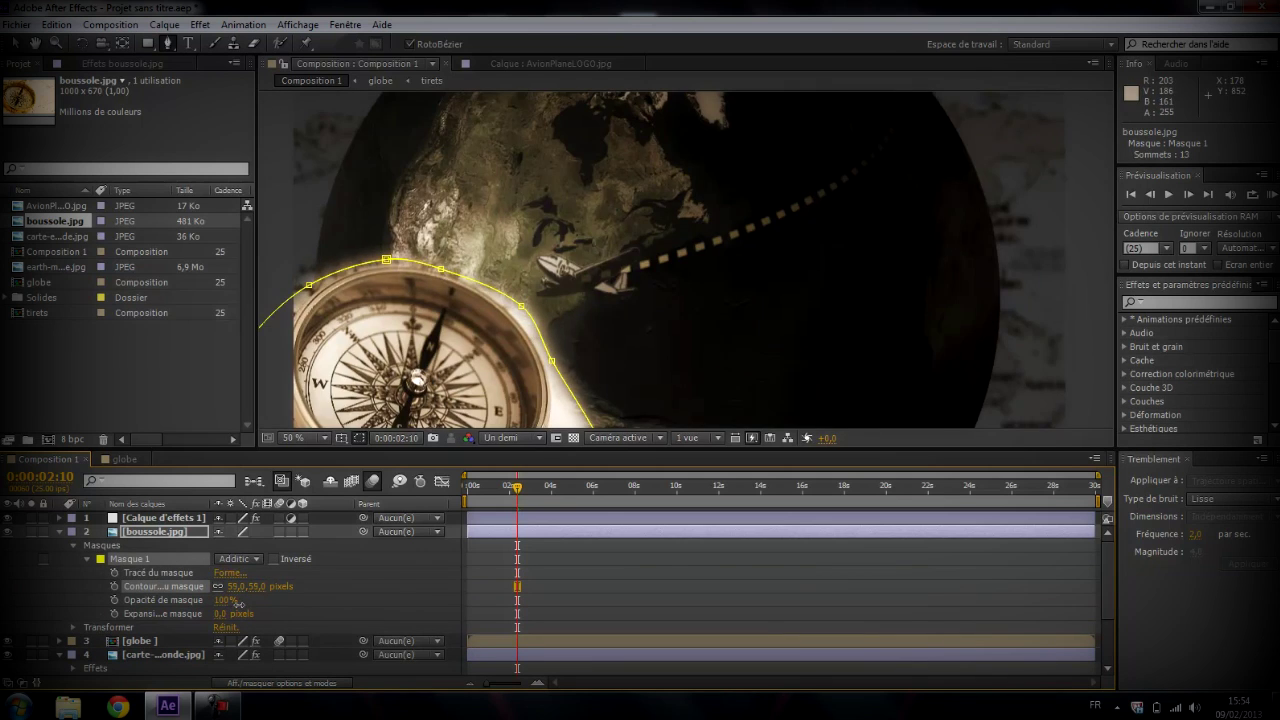
pyautogui.scroll(-1, 531, 413)
pyautogui.moveTo(234, 588); pyautogui.dragTo(232, 546)
# - Move the compass mask's upper vertices closer to the compass rim
pyautogui.press('v')
pyautogui.moveTo(536, 259); pyautogui.dragTo(489, 283)
pyautogui.moveTo(469, 297); pyautogui.dragTo(452, 326)
pyautogui.moveTo(563, 264); pyautogui.dragTo(576, 272)
pyautogui.moveTo(603, 283); pyautogui.dragTo(601, 287)
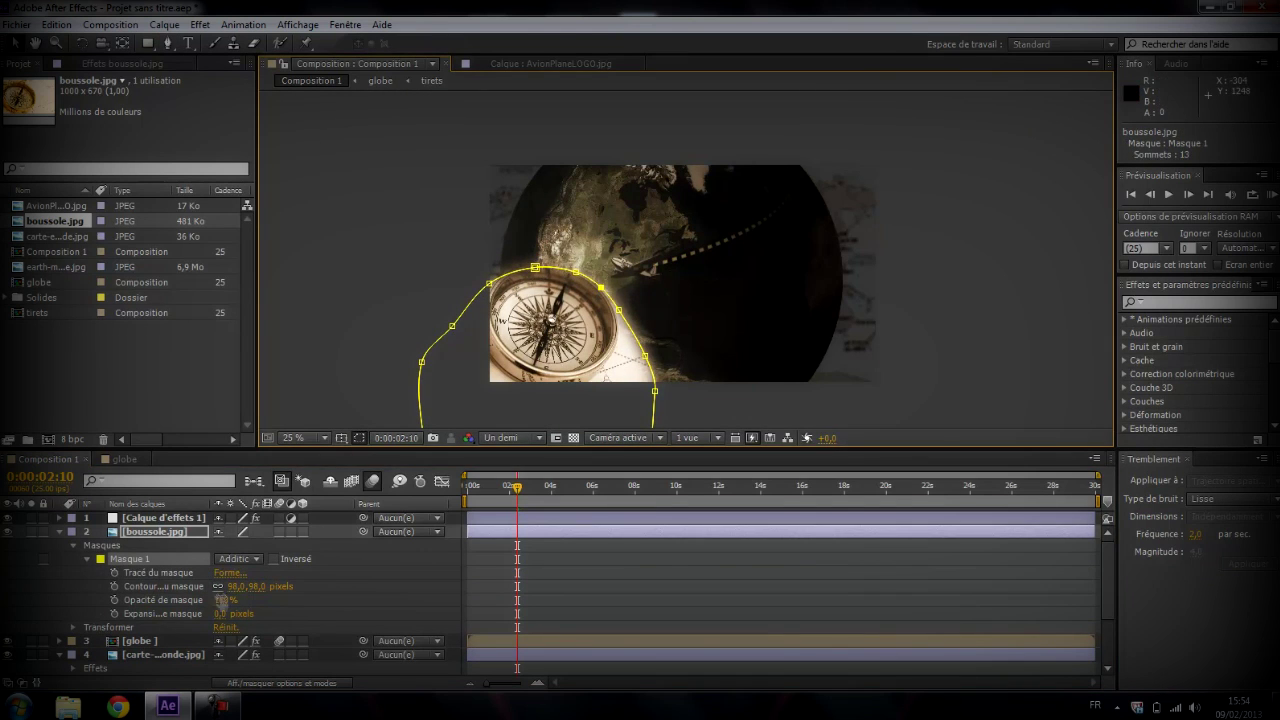